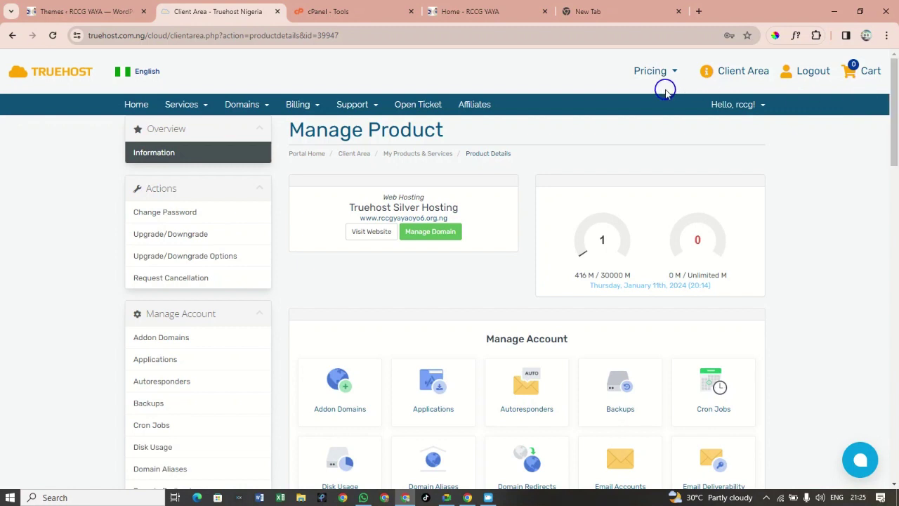
# Log out of the Truehost client area.
pyautogui.click(801, 73)
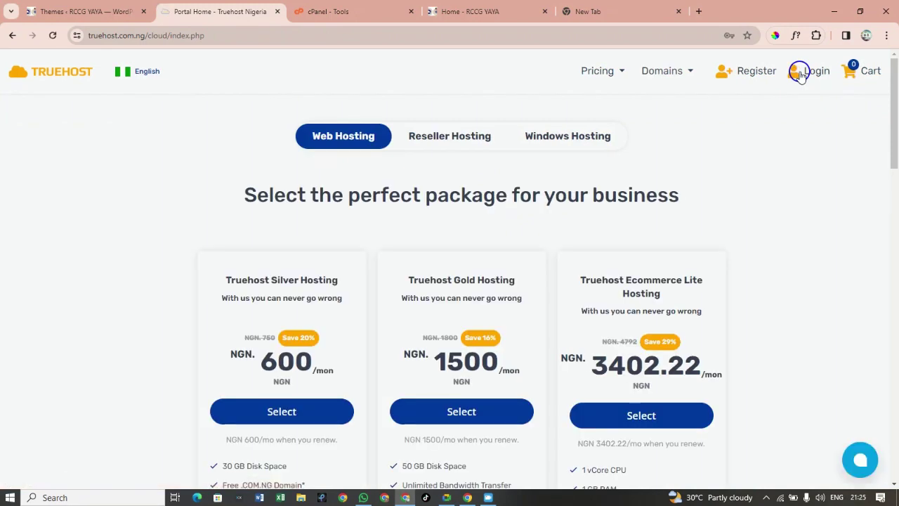
pyautogui.scroll(-1, 894, 126)
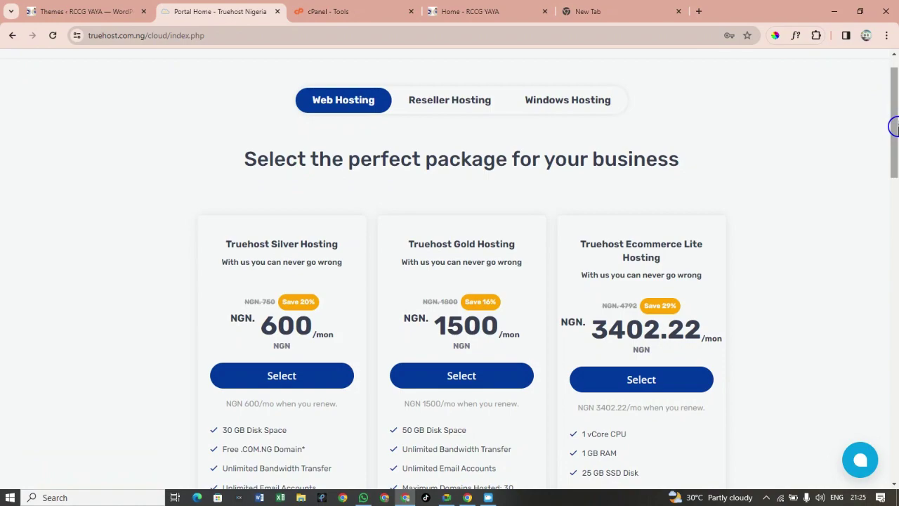
pyautogui.moveTo(893, 127); pyautogui.dragTo(894, 102)
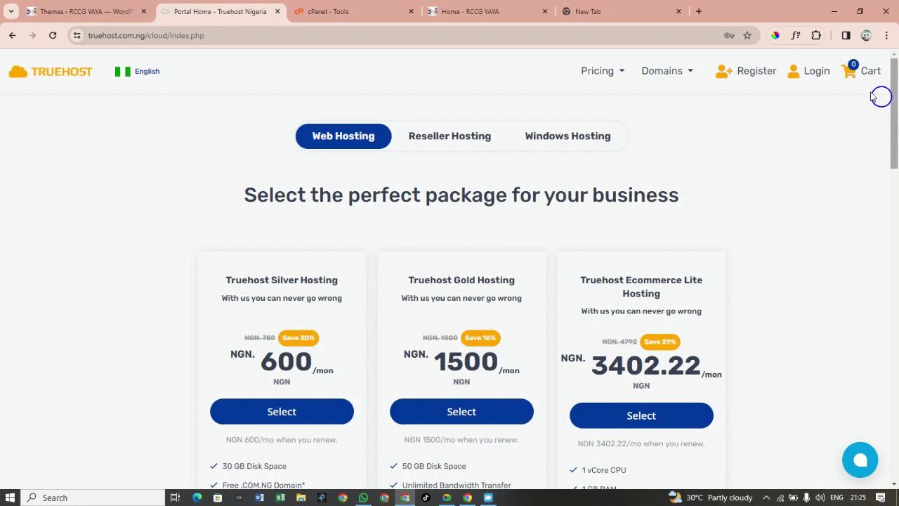
# Sign back in with the account's e-mail and password, then view the RCCG YAYA home page.
pyautogui.click(809, 73)
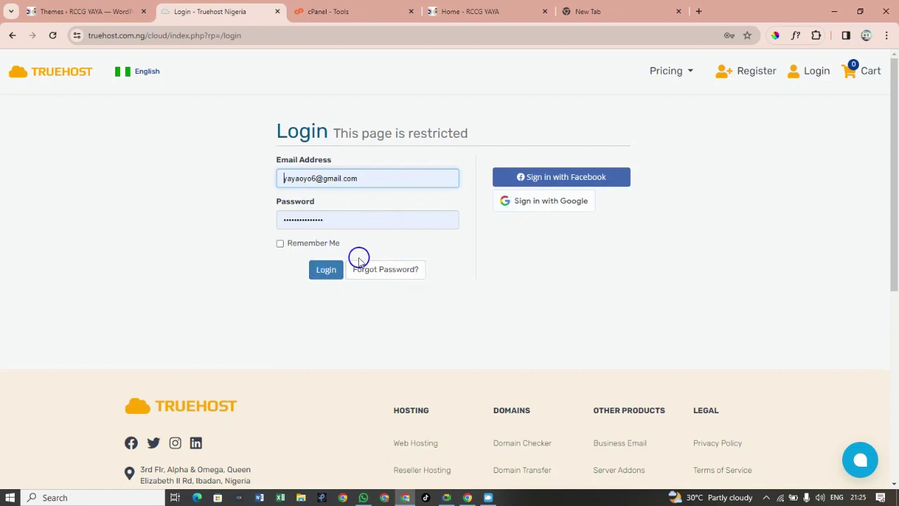
pyautogui.click(331, 272)
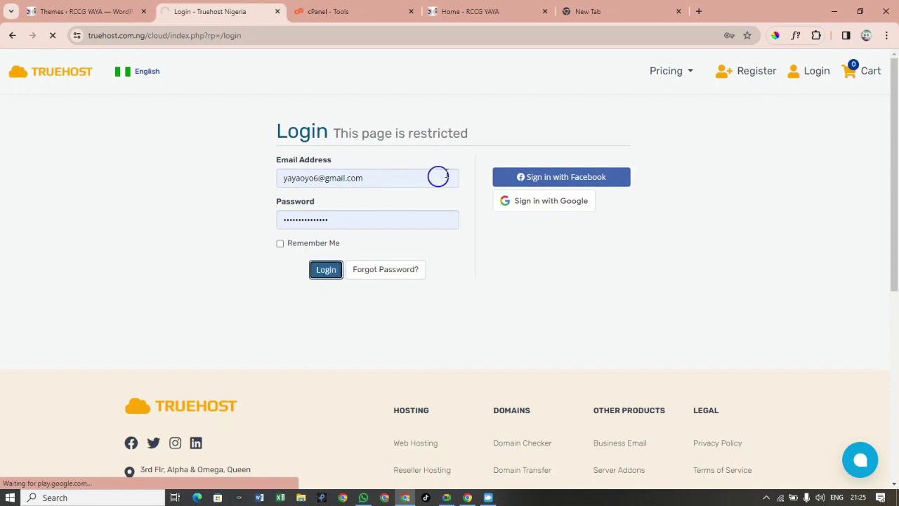
pyautogui.click(458, 14)
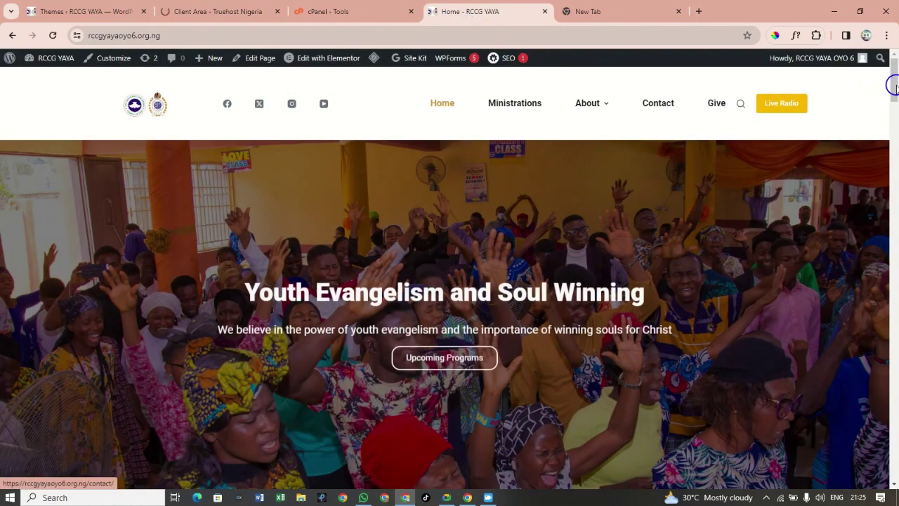
# Browse the RCCG YAYA Live Radio page and its ministrations player, then return to Truehost.
pyautogui.moveTo(893, 88); pyautogui.dragTo(883, 133)
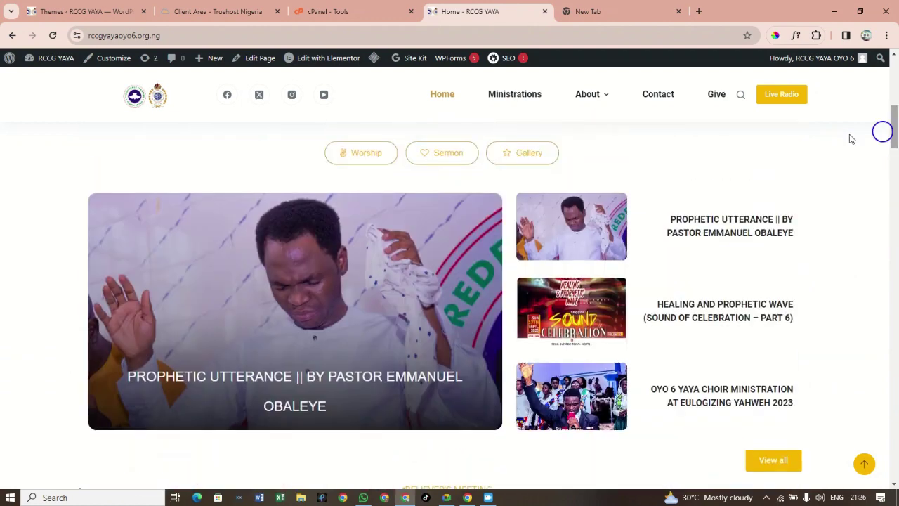
pyautogui.moveTo(590, 108)
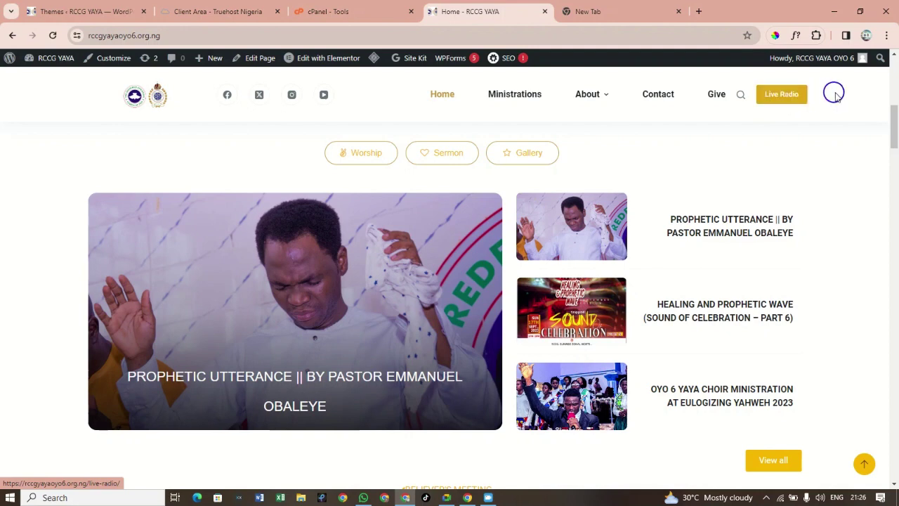
pyautogui.click(795, 101)
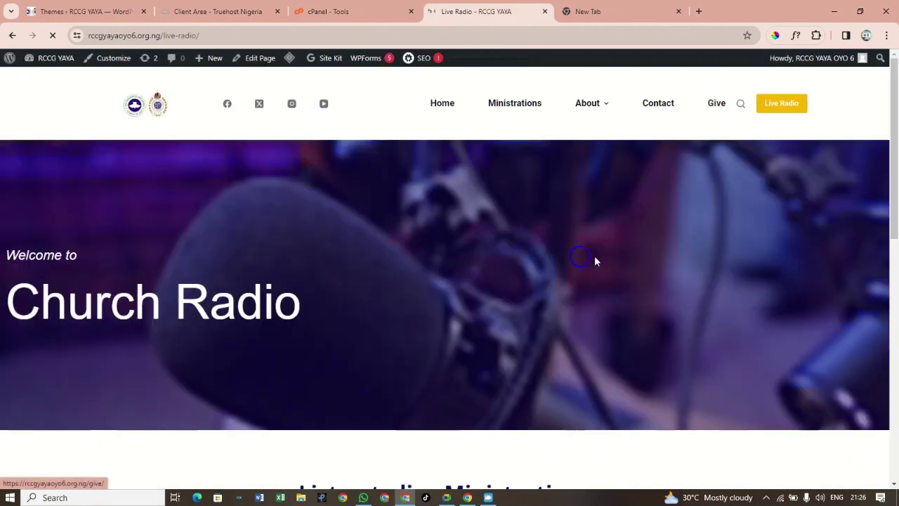
pyautogui.moveTo(894, 114); pyautogui.dragTo(894, 232)
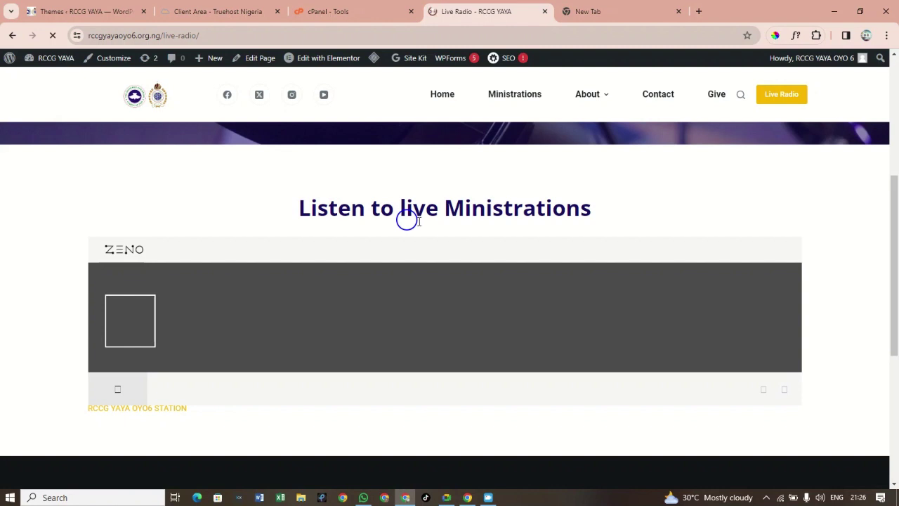
pyautogui.moveTo(894, 230); pyautogui.dragTo(894, 194)
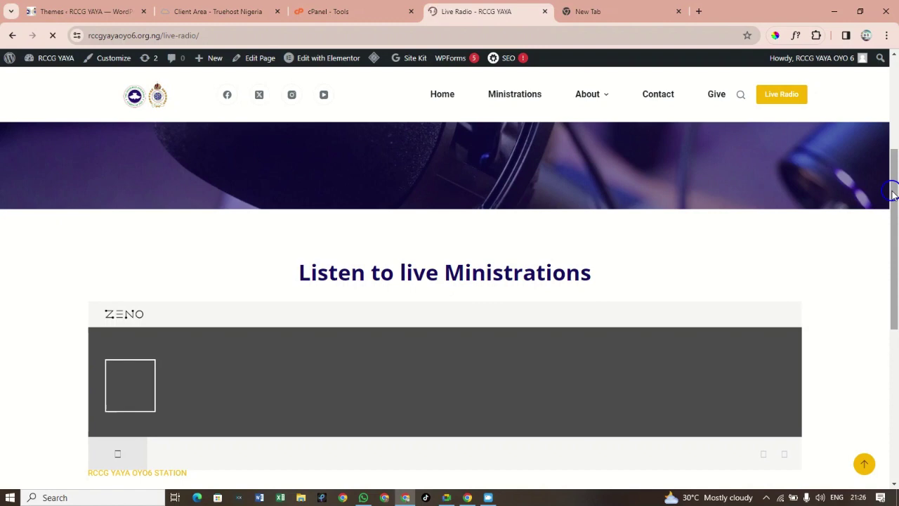
pyautogui.moveTo(893, 183); pyautogui.dragTo(895, 231)
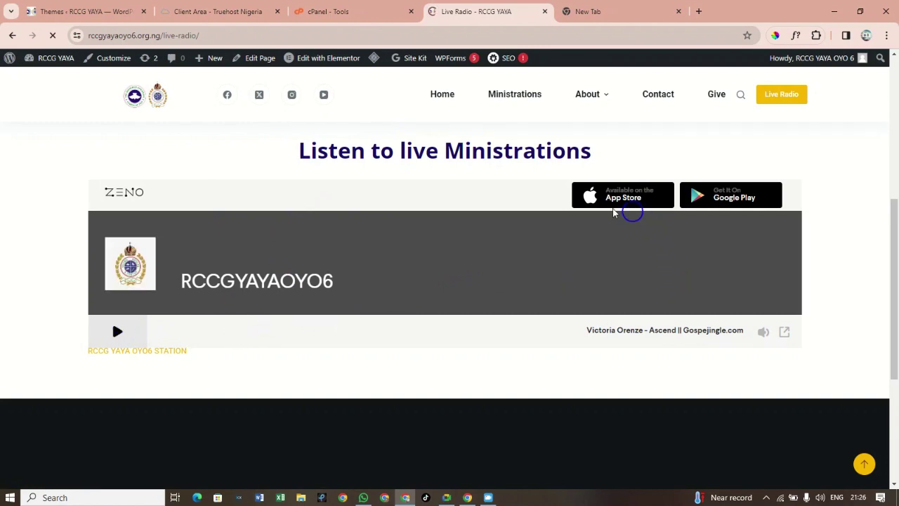
pyautogui.moveTo(893, 297); pyautogui.dragTo(763, 172)
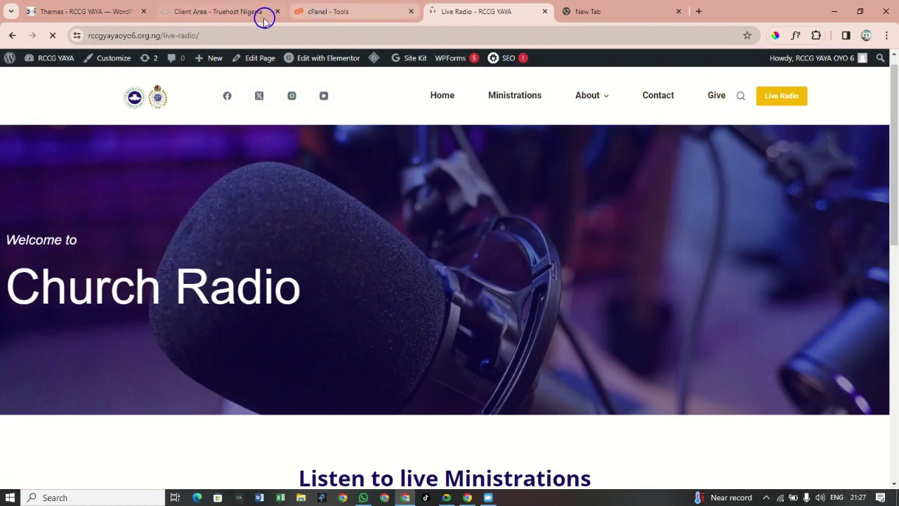
pyautogui.click(235, 12)
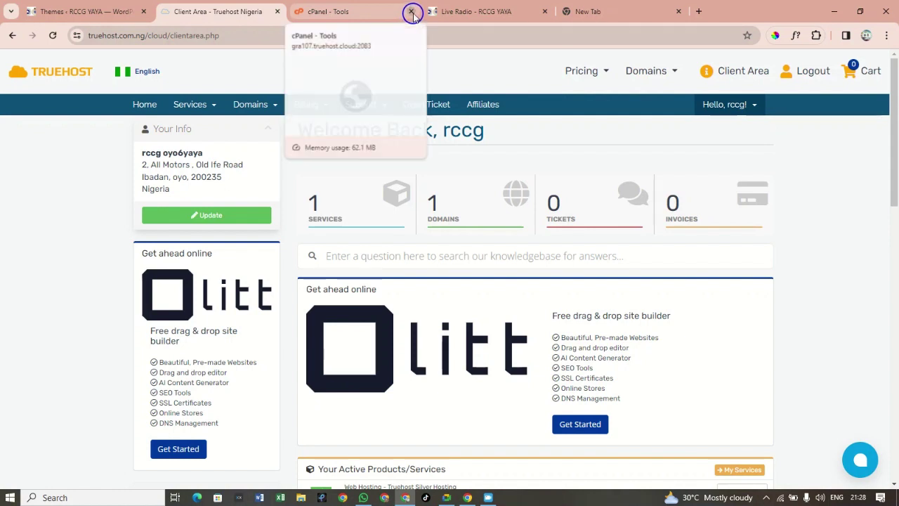
# Close the cPanel Tools tab and open the Services list from the dashboard.
pyautogui.click(411, 12)
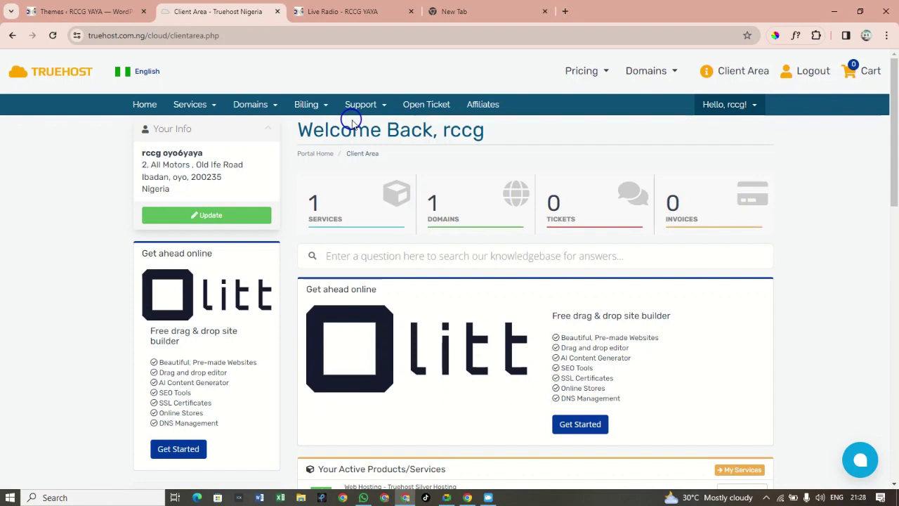
pyautogui.click(366, 197)
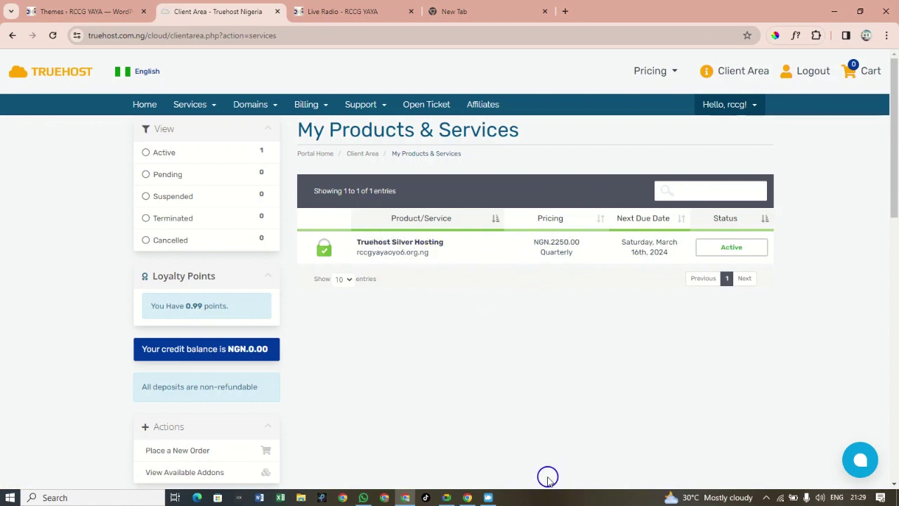
# Bring the Google Meet presenting window forward from the taskbar.
pyautogui.moveTo(491, 499)
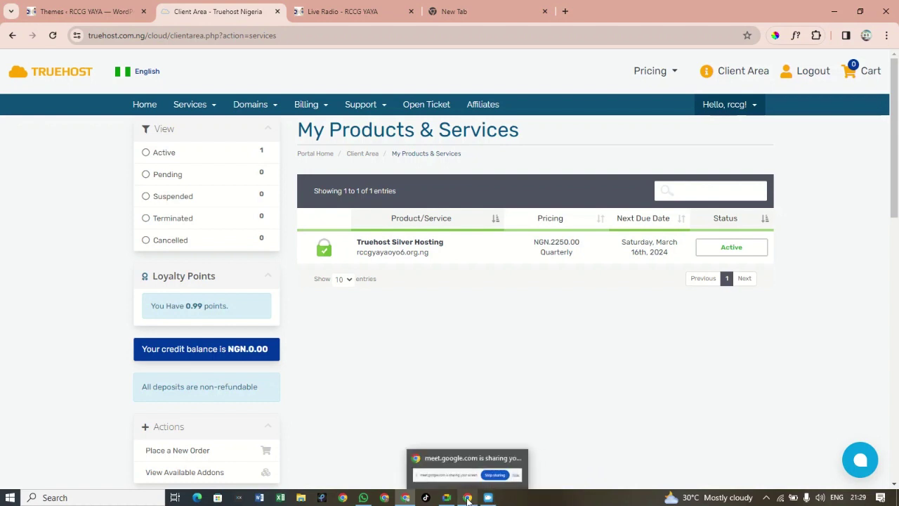
pyautogui.click(449, 473)
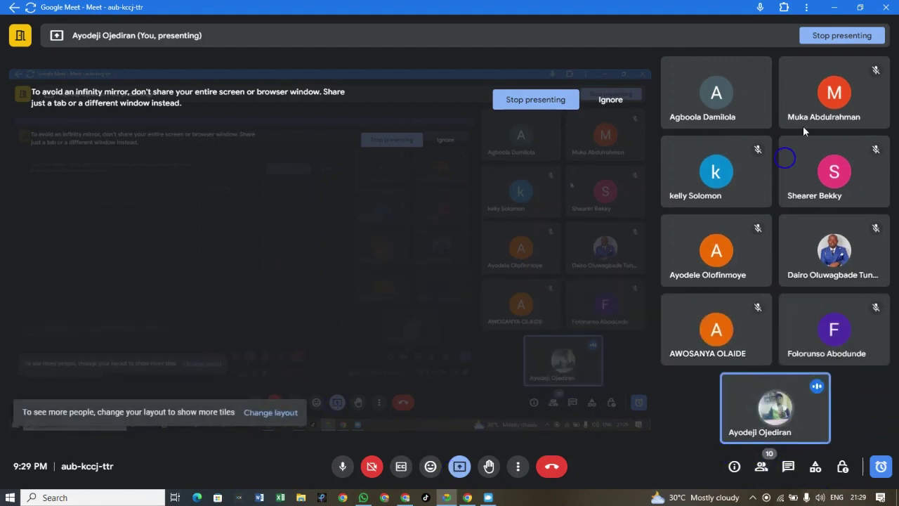
# Minimize Google Meet to reveal the My Products & Services page again.
pyautogui.click(836, 7)
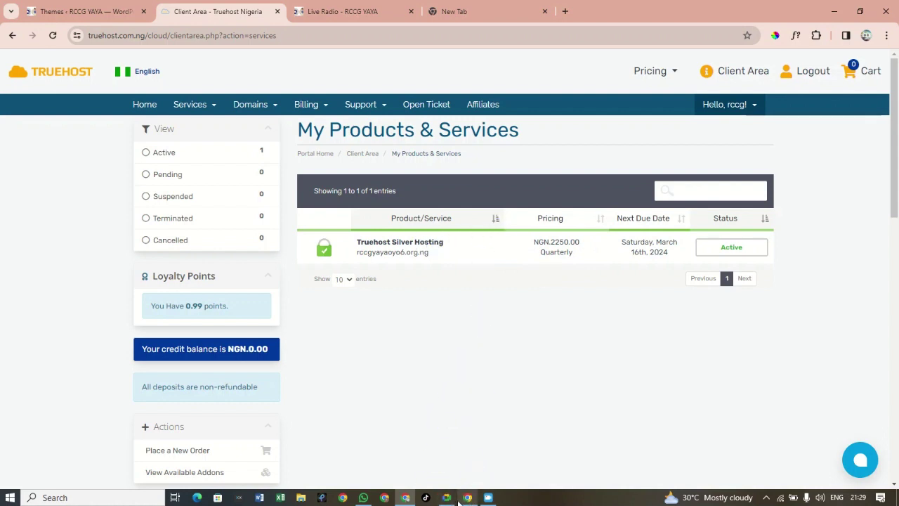
# Return to the dashboard, reopen Services, and select the Truehost Silver Hosting plan.
pyautogui.moveTo(448, 498)
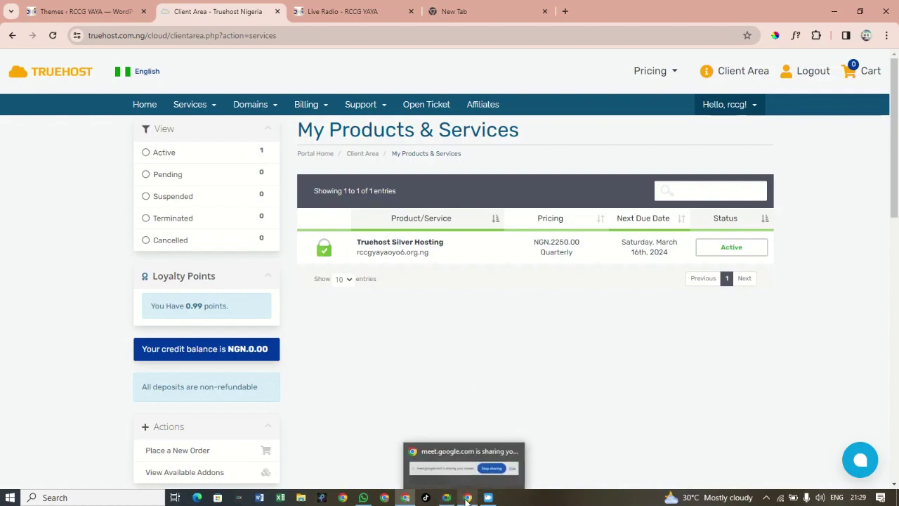
pyautogui.moveTo(466, 477)
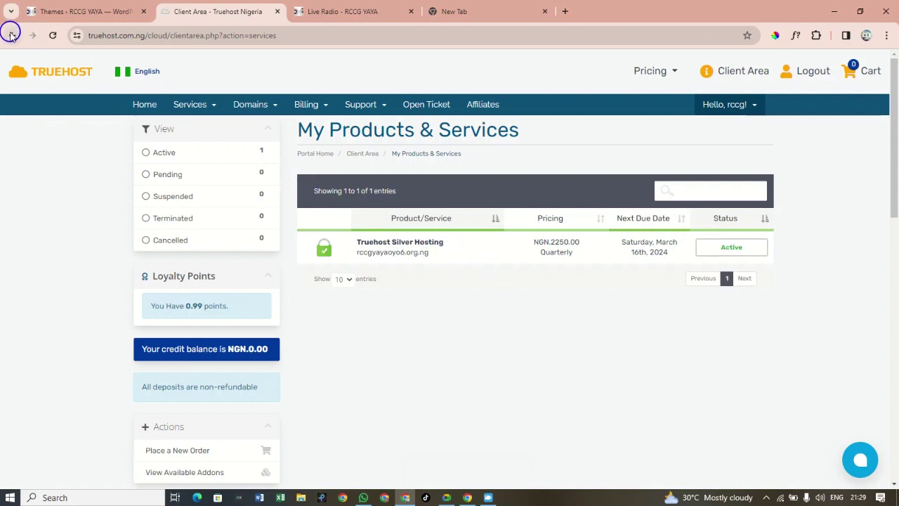
pyautogui.click(11, 35)
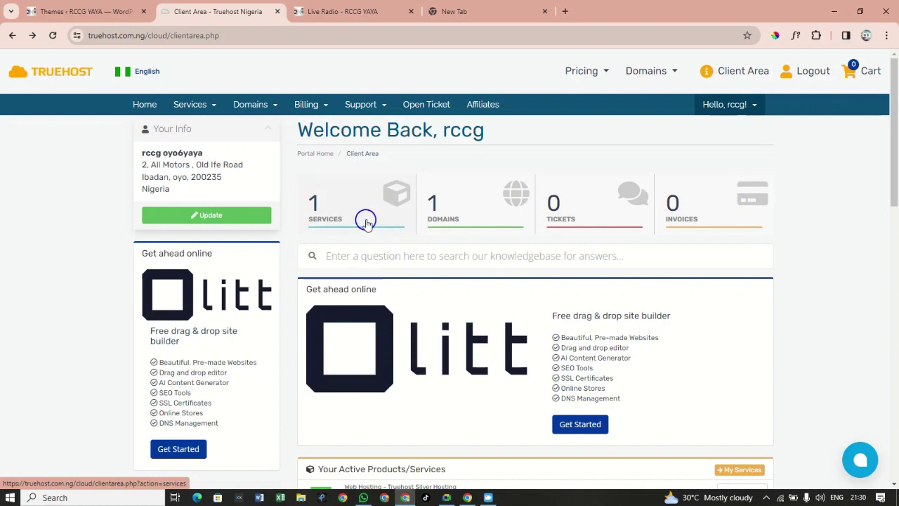
pyautogui.click(354, 211)
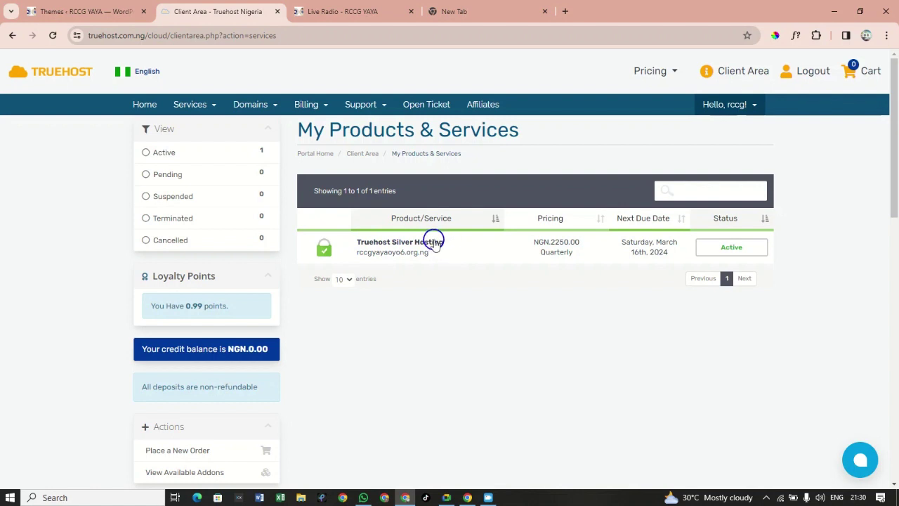
pyautogui.click(436, 243)
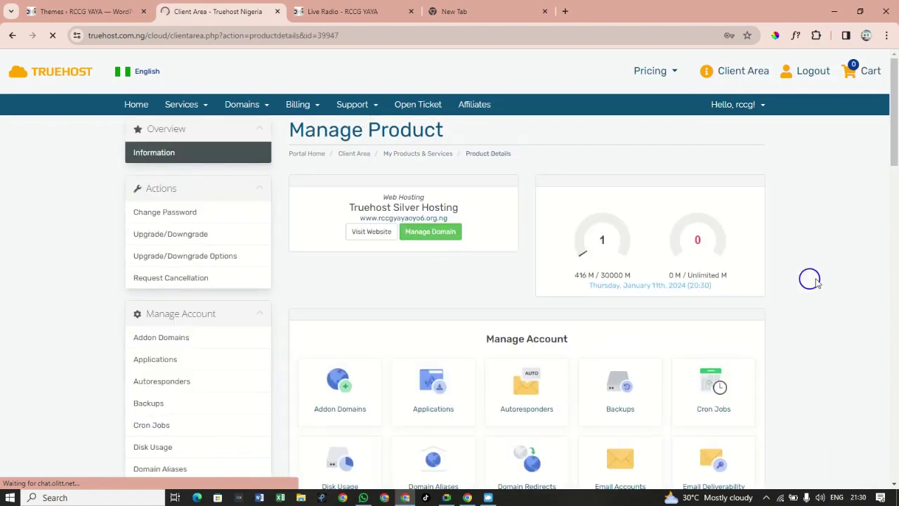
# Scroll down to One Click Login and launch File Manager in a new tab.
pyautogui.moveTo(894, 150)
pyautogui.mouseDown()
pyautogui.moveTo(896, 269)
pyautogui.moveTo(894, 161)
pyautogui.mouseUp()
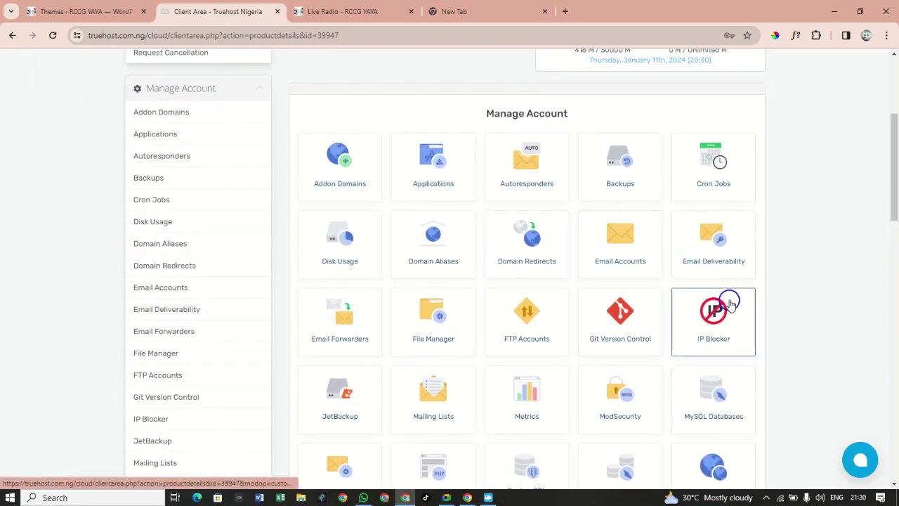
pyautogui.moveTo(892, 197); pyautogui.dragTo(894, 172)
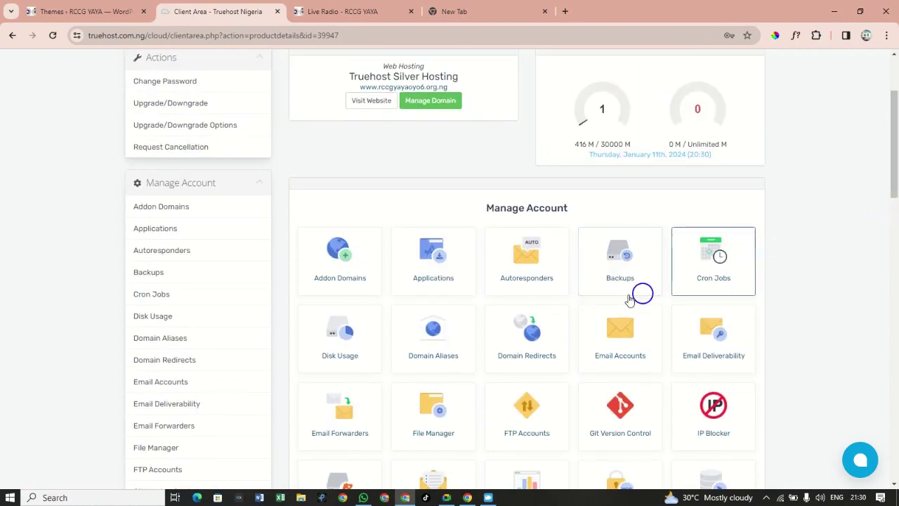
pyautogui.moveTo(893, 158); pyautogui.dragTo(893, 207)
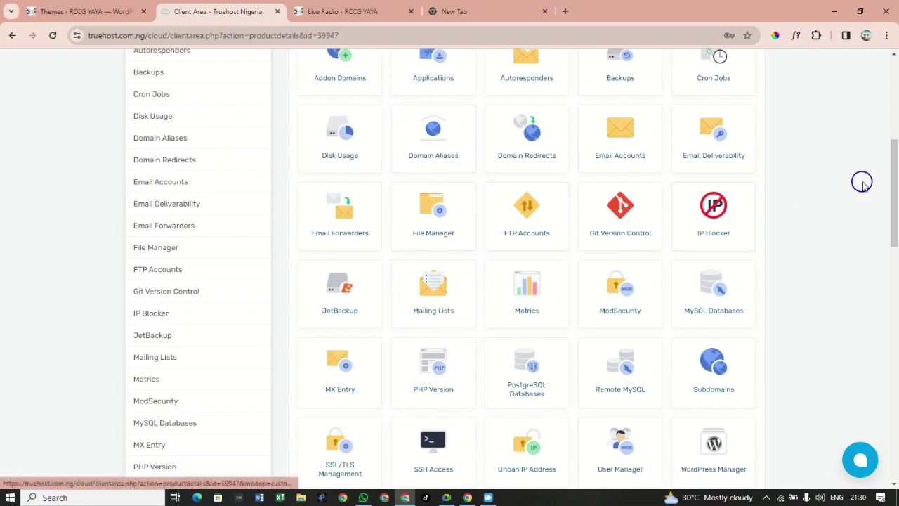
pyautogui.moveTo(893, 179); pyautogui.dragTo(894, 262)
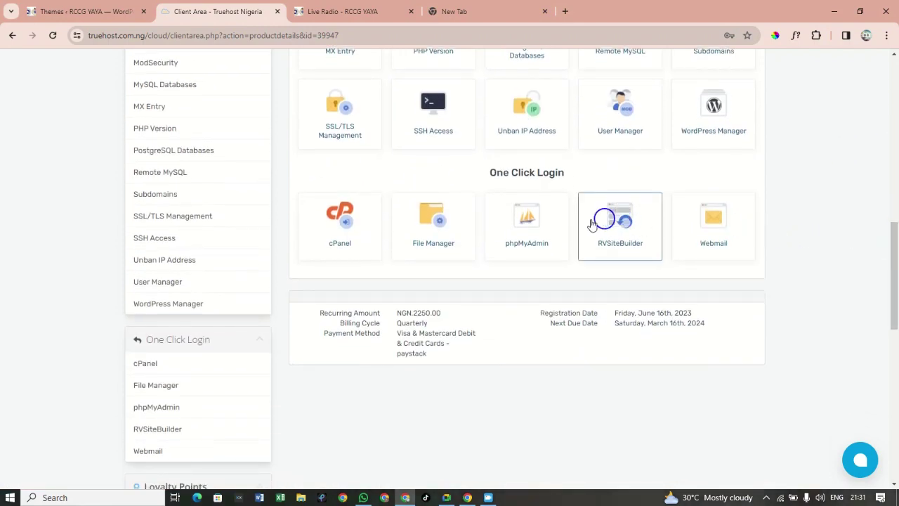
pyautogui.click(442, 222)
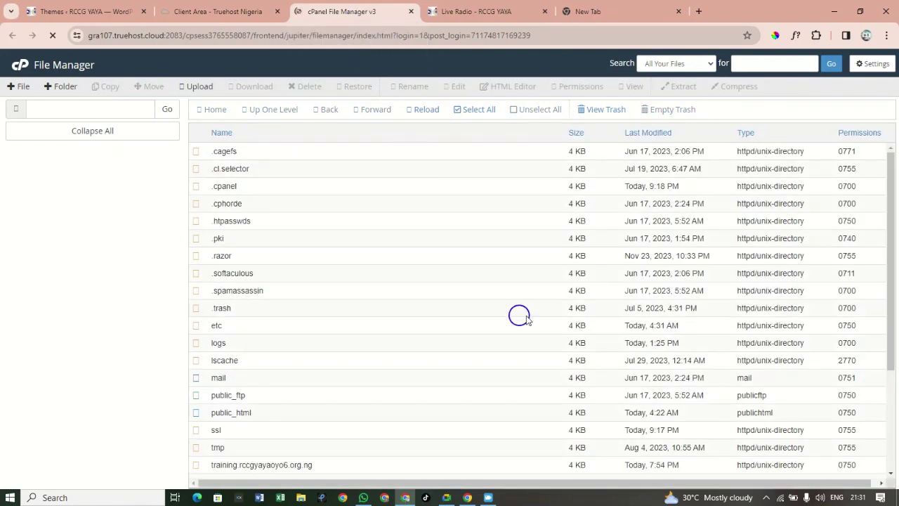
# Scroll through the home directory listing (public_html, mail, logs, ssl) and back to the top.
pyautogui.scroll(-3, 891, 256)
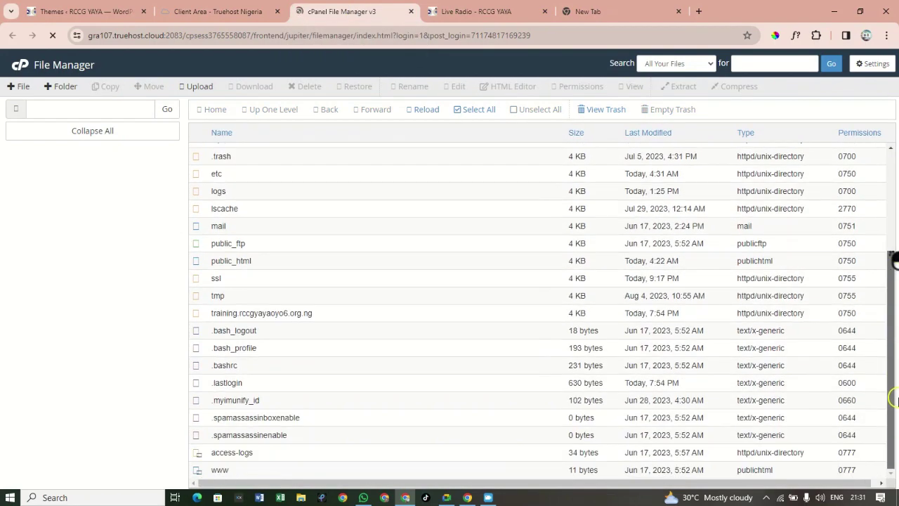
pyautogui.scroll(3, 886, 154)
pyautogui.scroll(-3, 894, 313)
pyautogui.scroll(3, 894, 312)
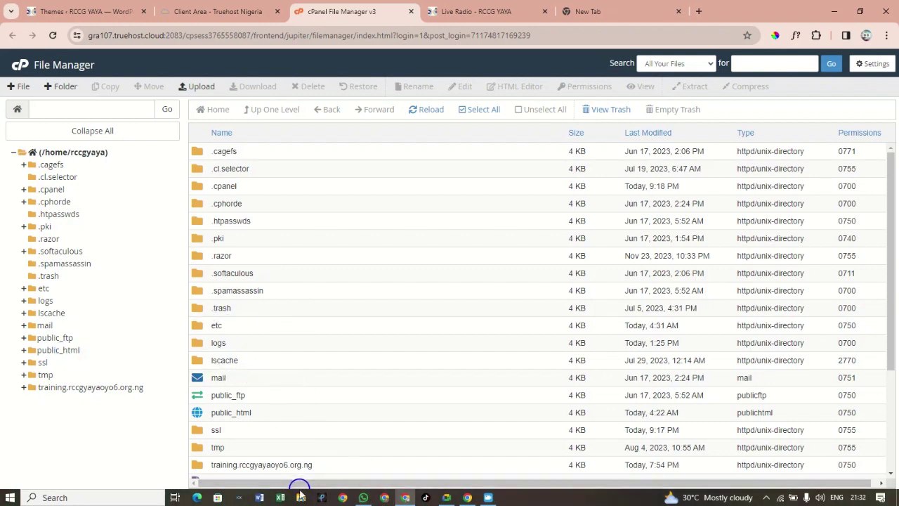
pyautogui.click(834, 10)
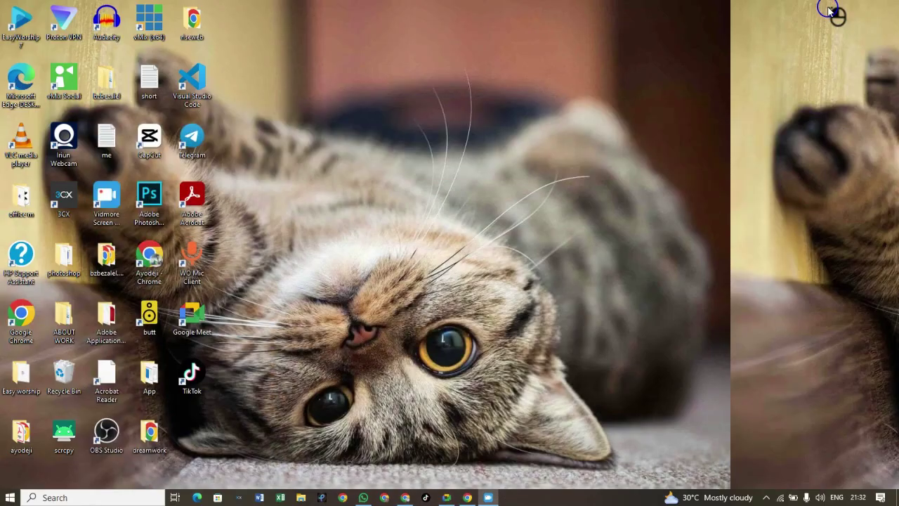
pyautogui.click(100, 260)
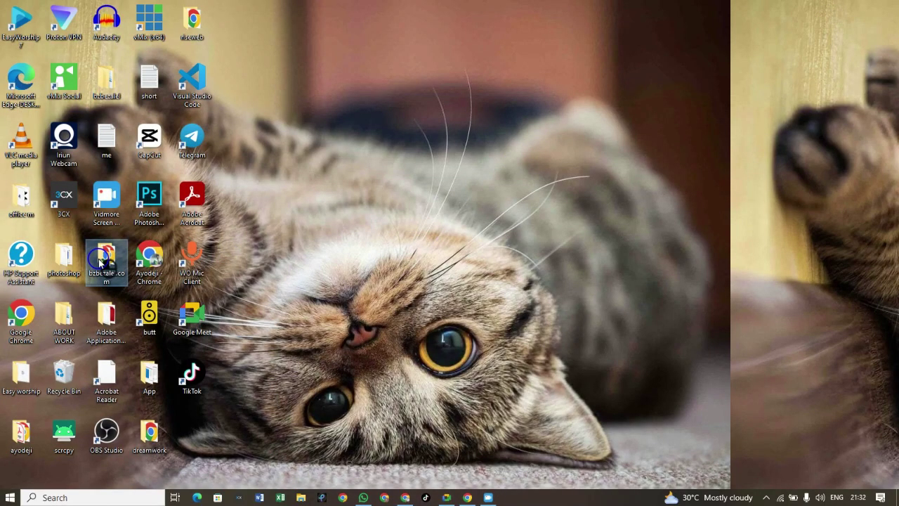
pyautogui.doubleClick(101, 260)
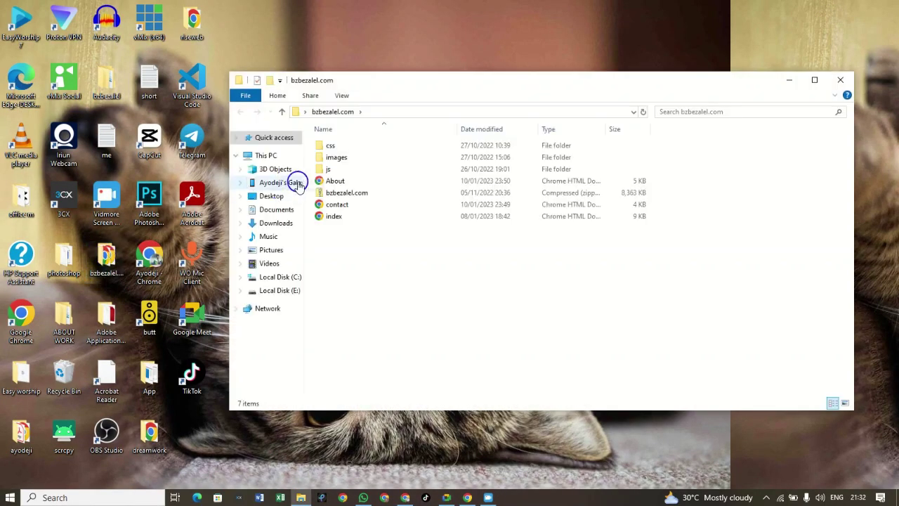
pyautogui.click(336, 216)
pyautogui.click(338, 167)
pyautogui.moveTo(332, 144)
pyautogui.mouseDown()
pyautogui.moveTo(342, 152)
pyautogui.moveTo(339, 179)
pyautogui.moveTo(331, 138)
pyautogui.moveTo(328, 145)
pyautogui.mouseUp()
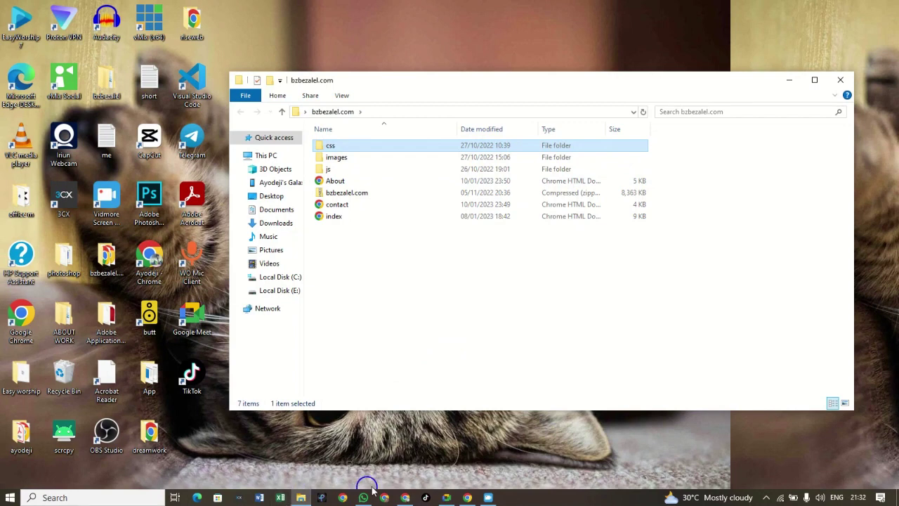
pyautogui.moveTo(448, 500)
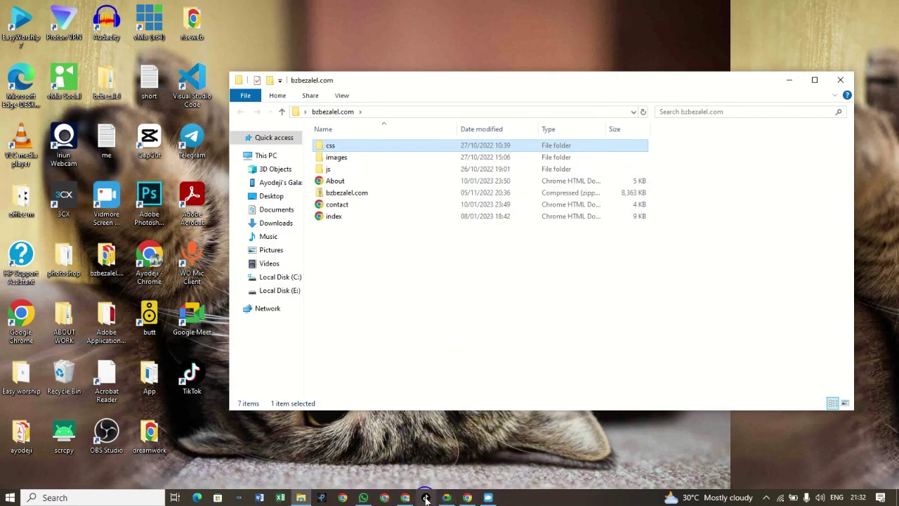
pyautogui.moveTo(408, 499)
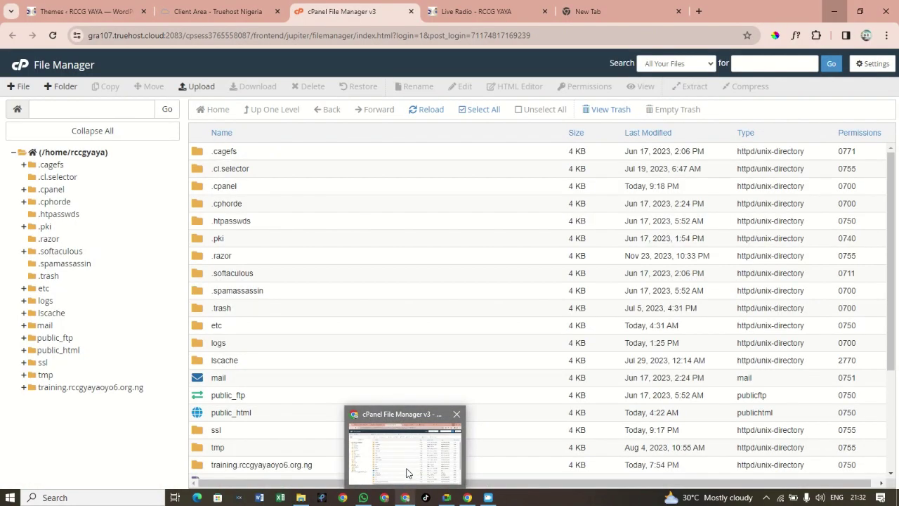
pyautogui.click(407, 474)
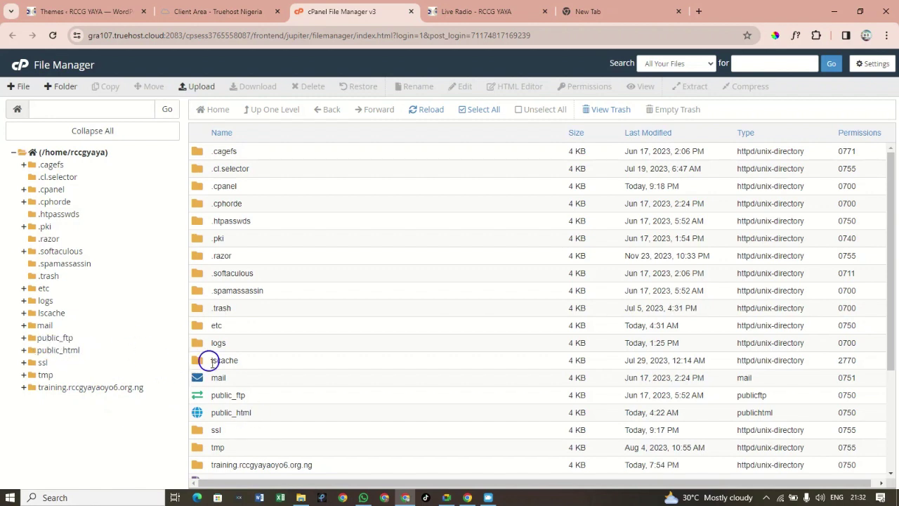
pyautogui.click(245, 419)
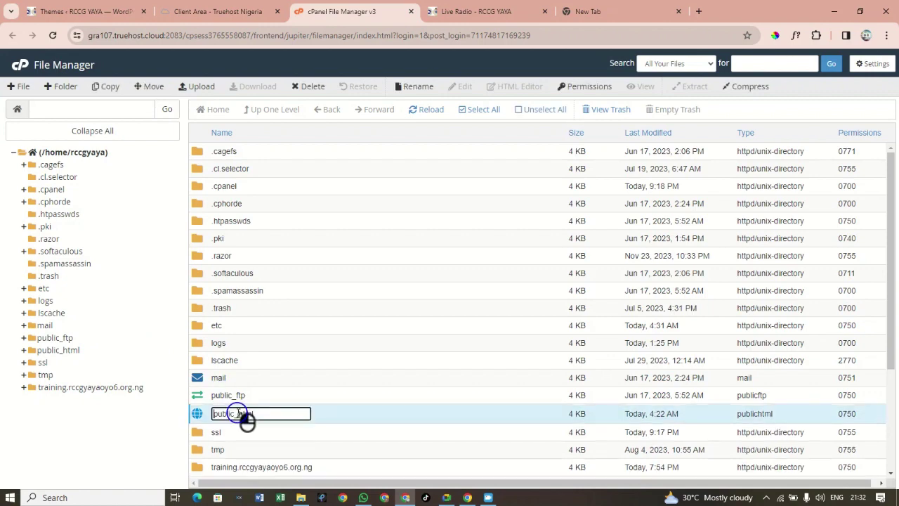
# Open public_html and choose Edit on its index.php file.
pyautogui.click(331, 418)
pyautogui.doubleClick(334, 417)
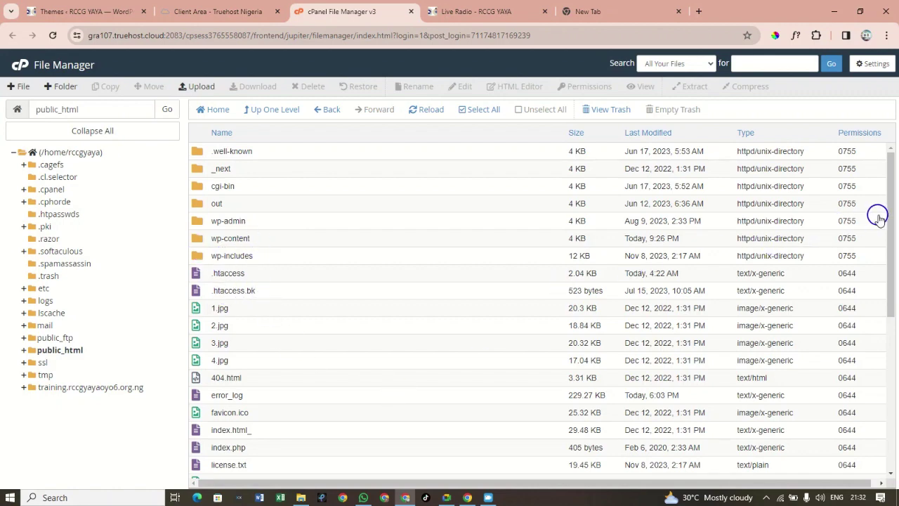
pyautogui.moveTo(890, 213); pyautogui.dragTo(891, 287)
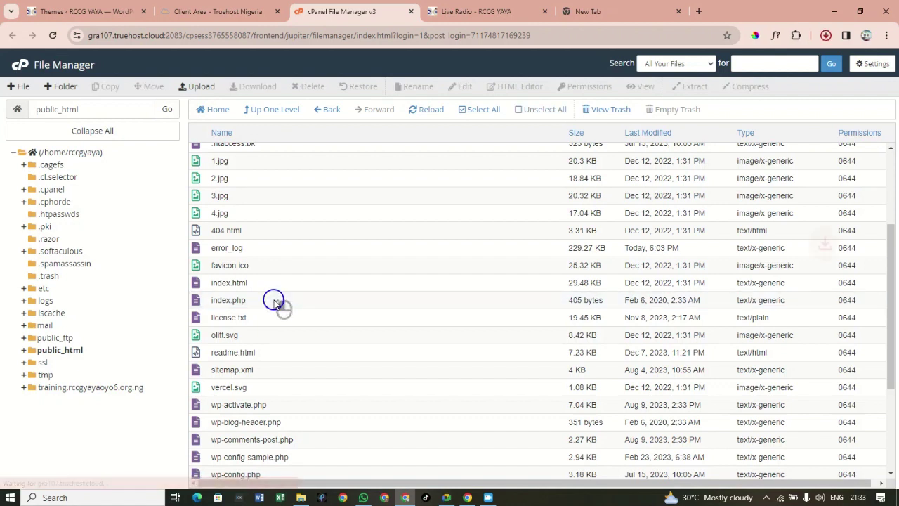
pyautogui.rightClick(291, 302)
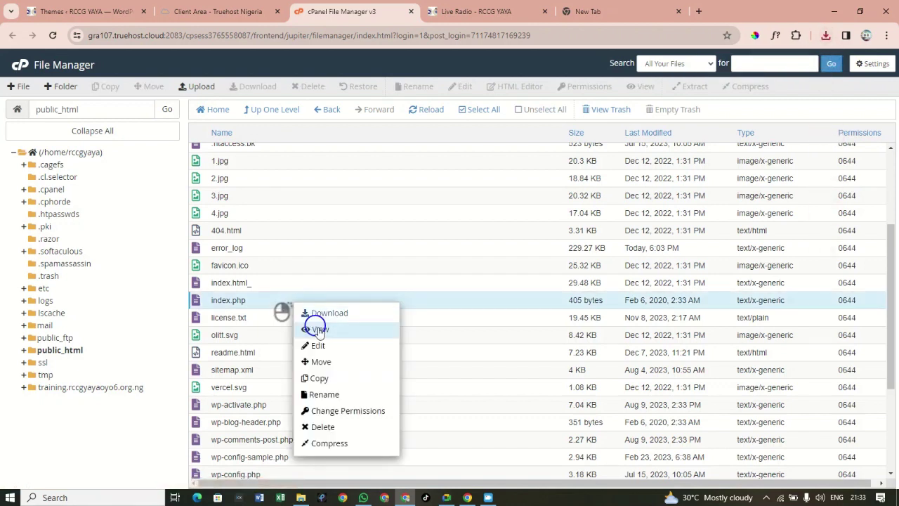
pyautogui.click(319, 346)
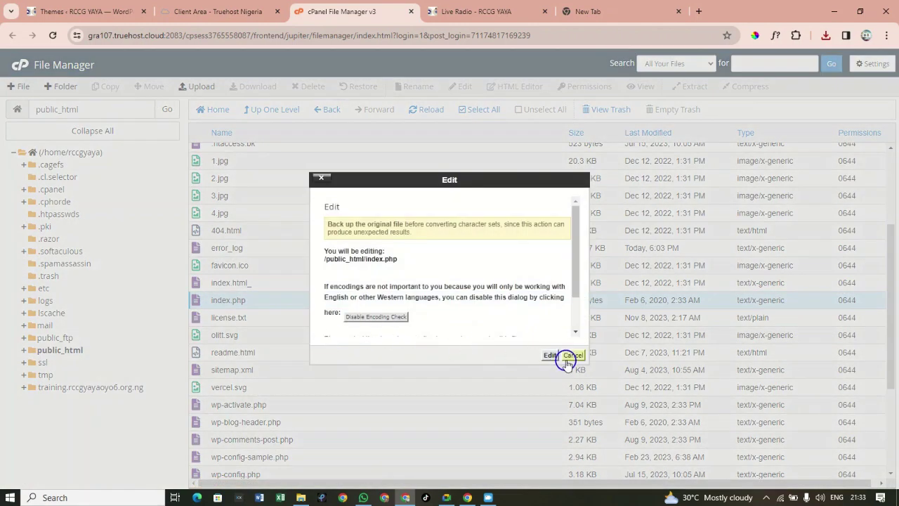
# Open index.php in the editor, delete all its code, and save the empty file.
pyautogui.click(551, 355)
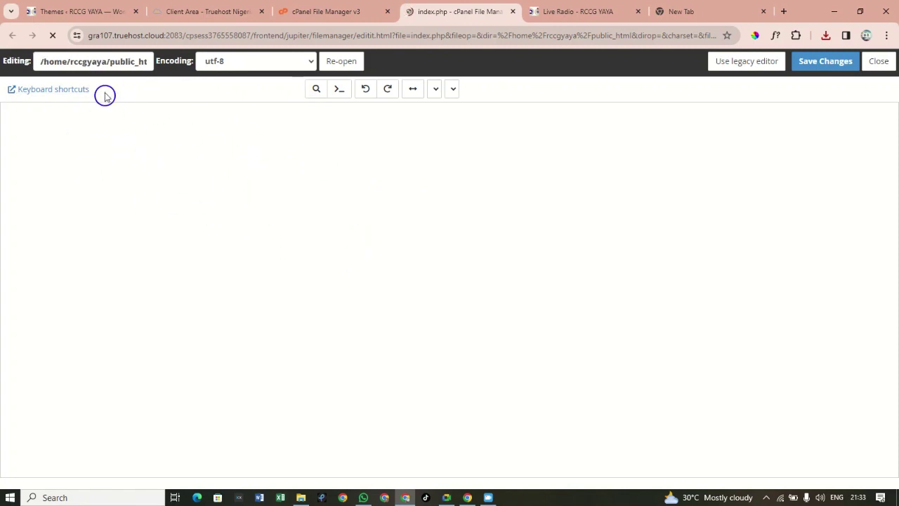
pyautogui.click(621, 10)
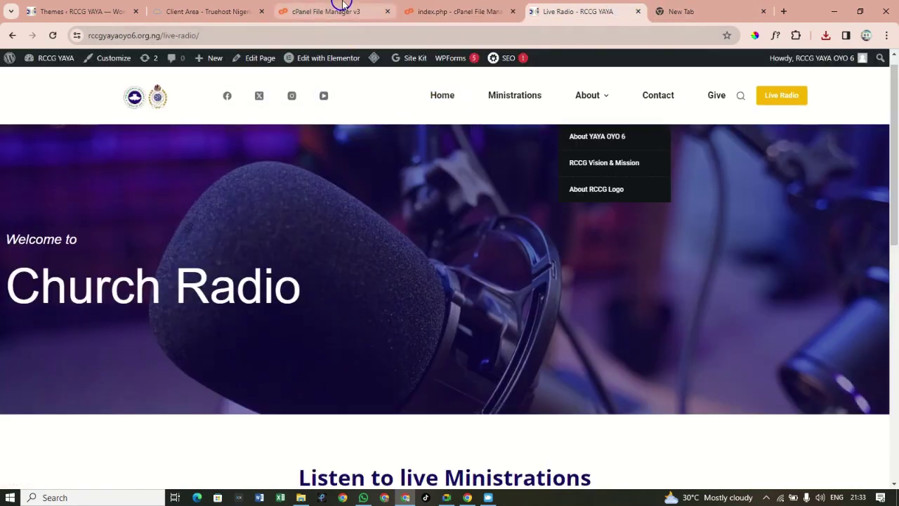
pyautogui.click(429, 11)
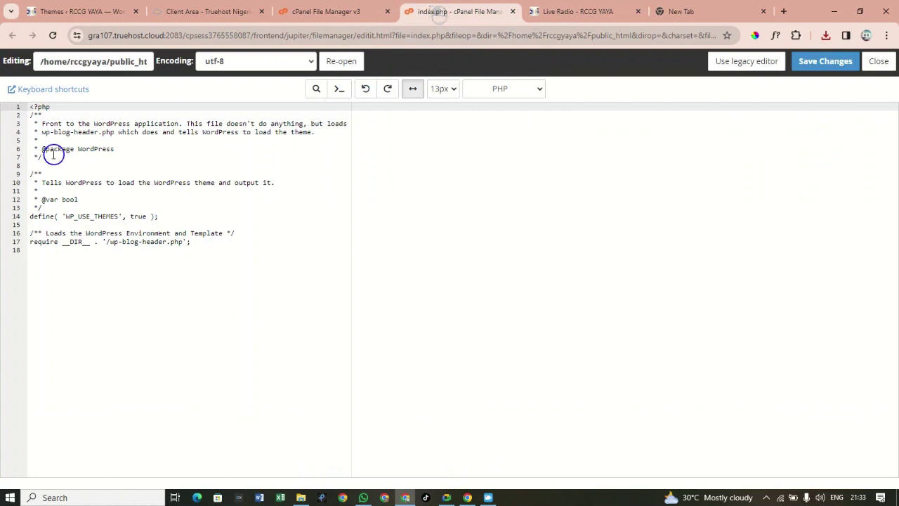
pyautogui.moveTo(244, 264); pyautogui.dragTo(26, 103)
pyautogui.hotkey('ctrl', 'c')
pyautogui.press('Delete')
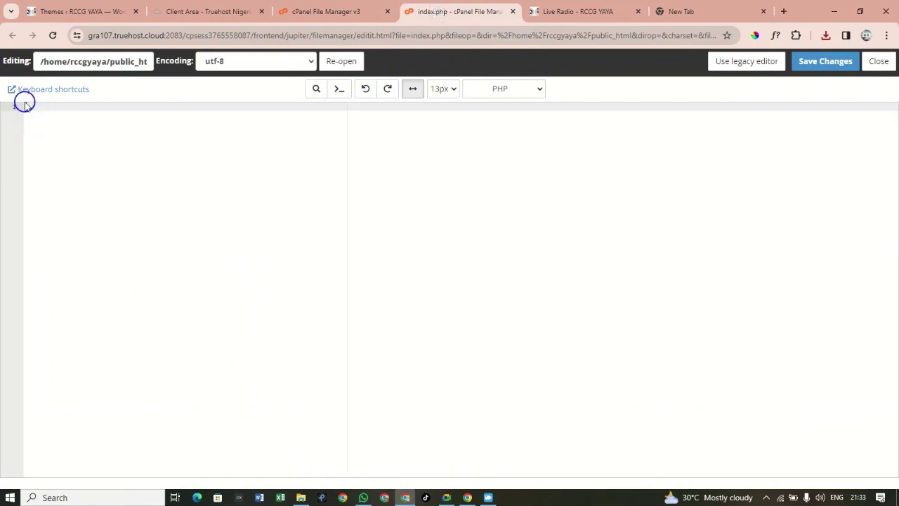
pyautogui.click(812, 63)
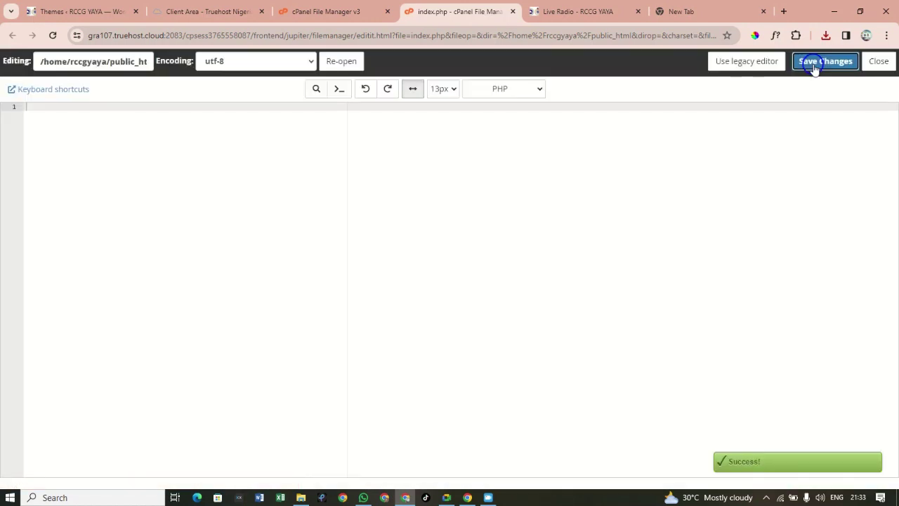
# Reload the live site to confirm it now loads blank, then return to the empty index.php.
pyautogui.click(579, 7)
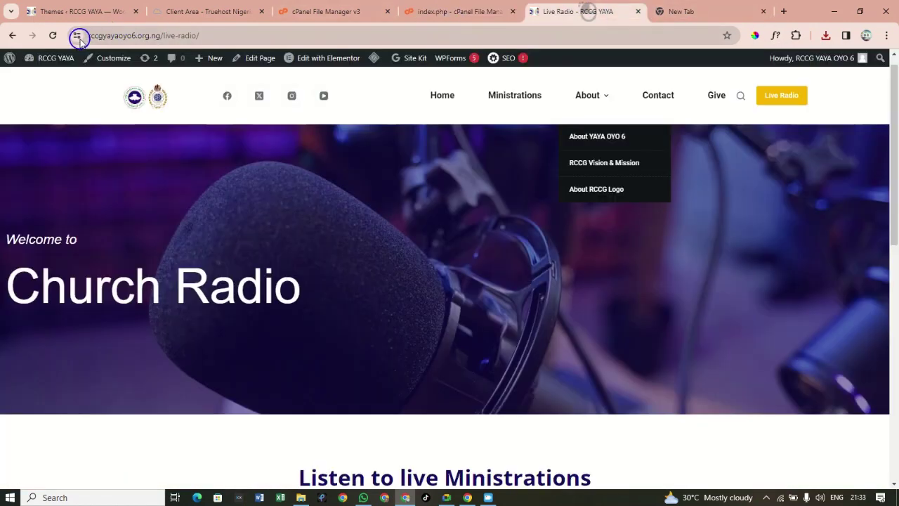
pyautogui.click(54, 35)
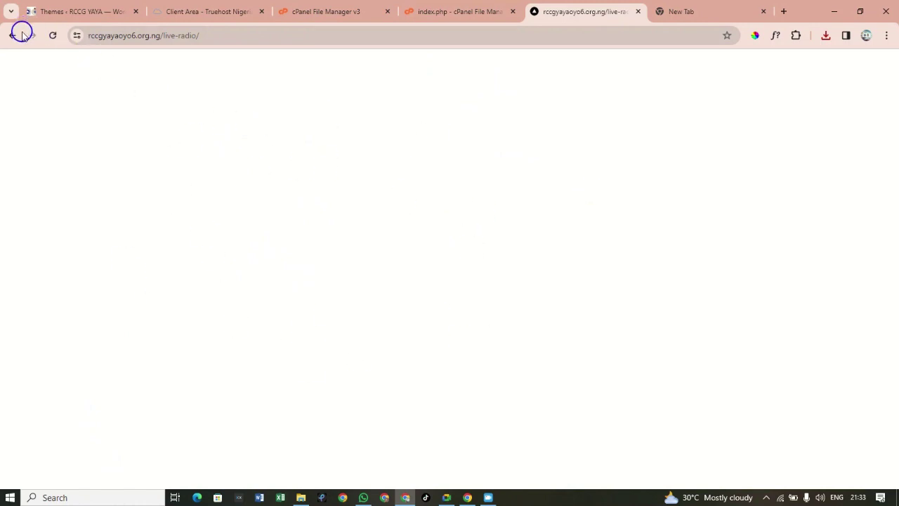
pyautogui.click(53, 36)
pyautogui.click(7, 39)
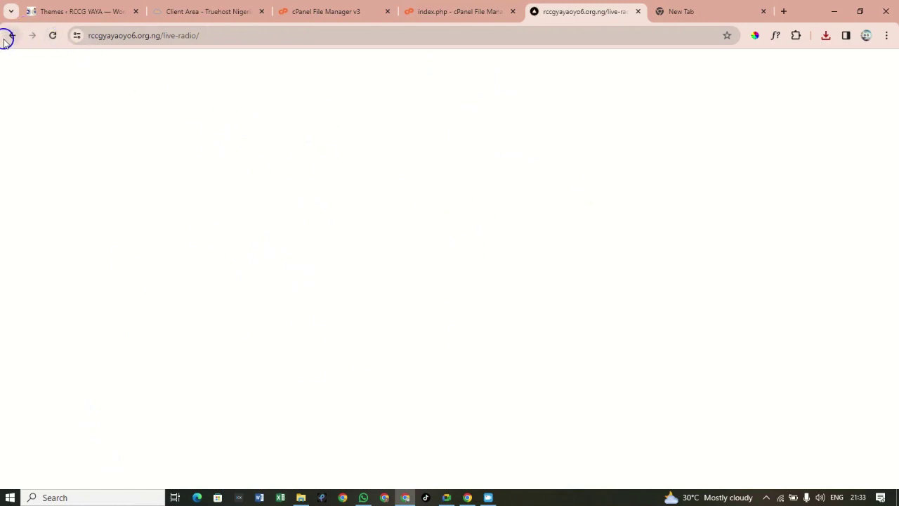
pyautogui.rightClick(12, 36)
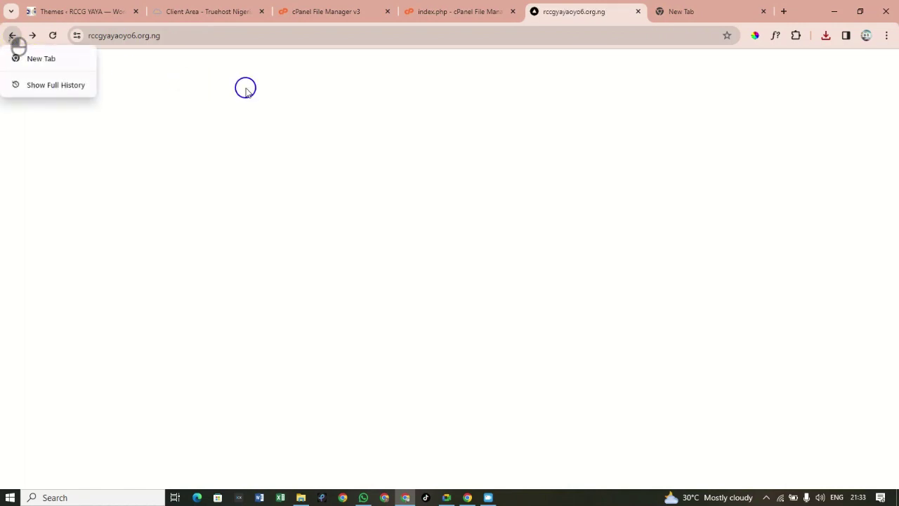
pyautogui.click(456, 13)
pyautogui.click(159, 132)
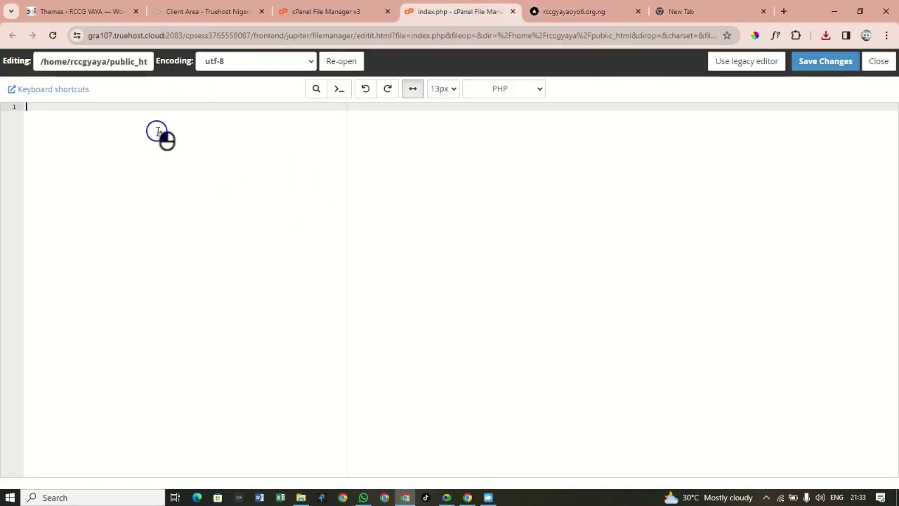
pyautogui.hotkey('ctrl', 'v')
pyautogui.click(850, 62)
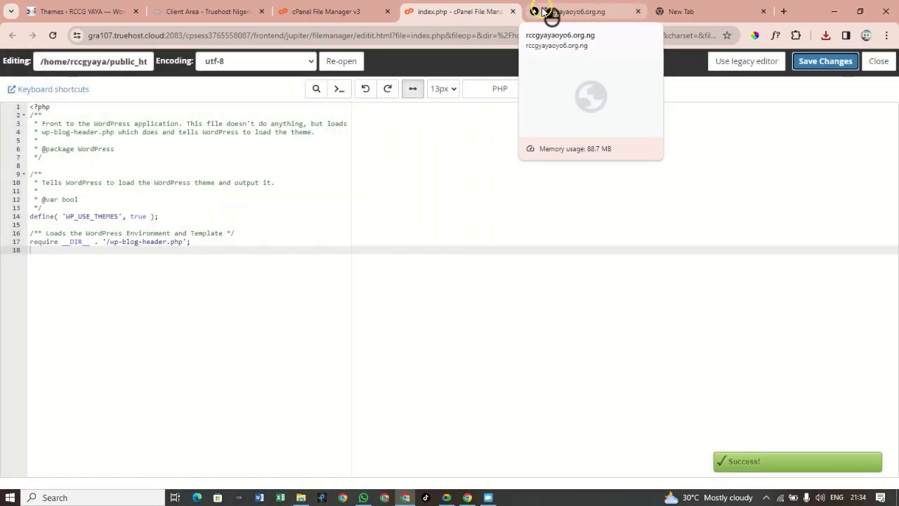
pyautogui.click(547, 12)
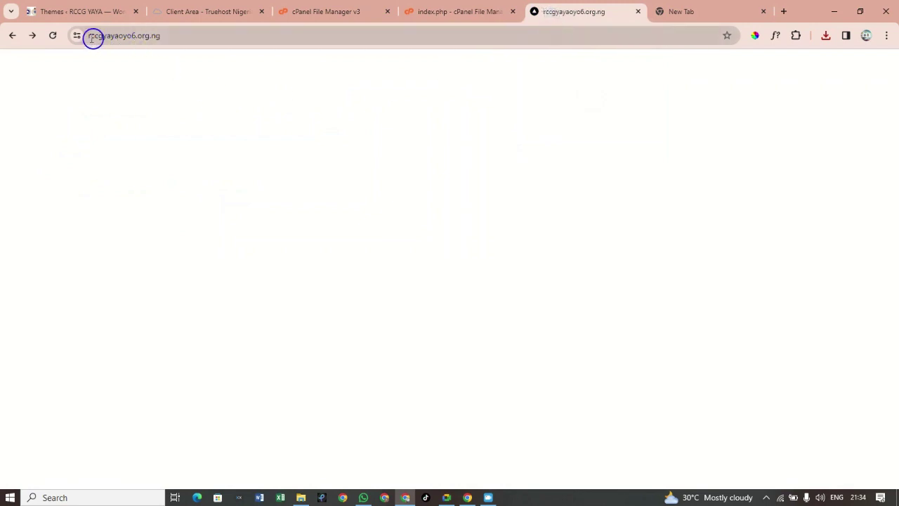
pyautogui.click(55, 35)
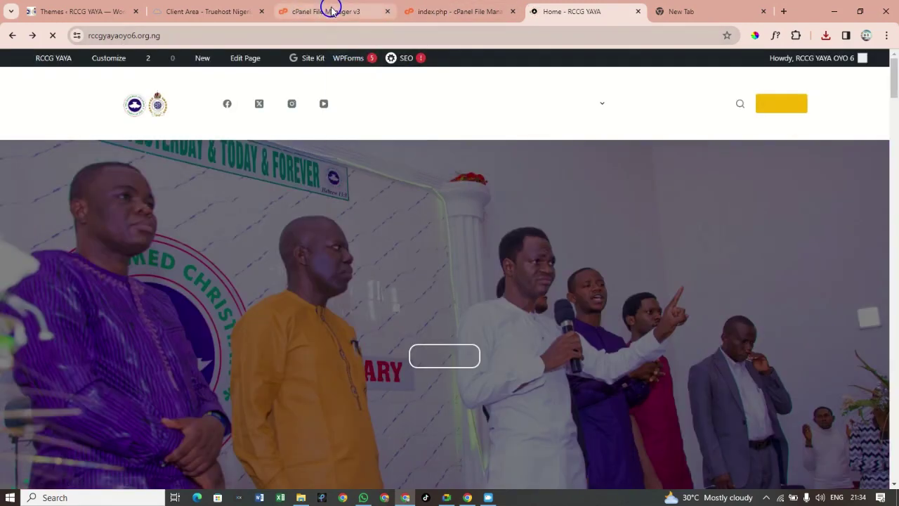
pyautogui.click(328, 10)
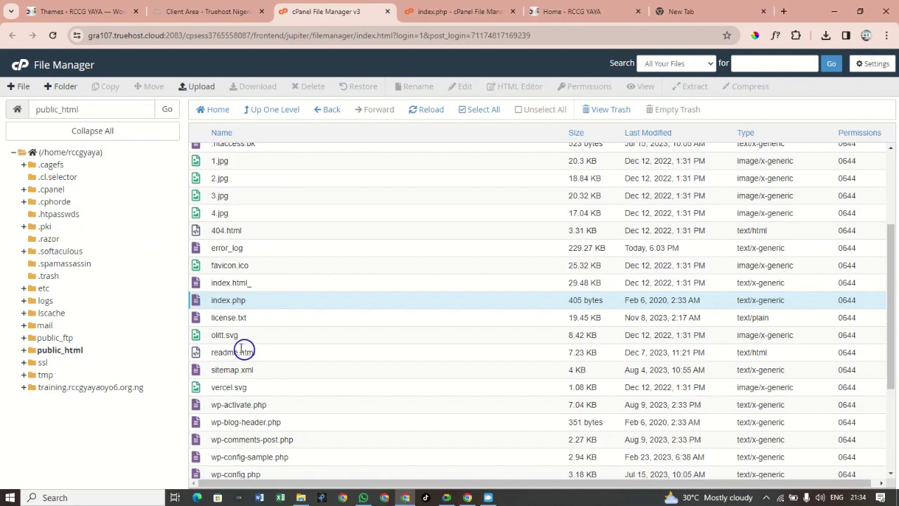
pyautogui.scroll(3, 889, 304)
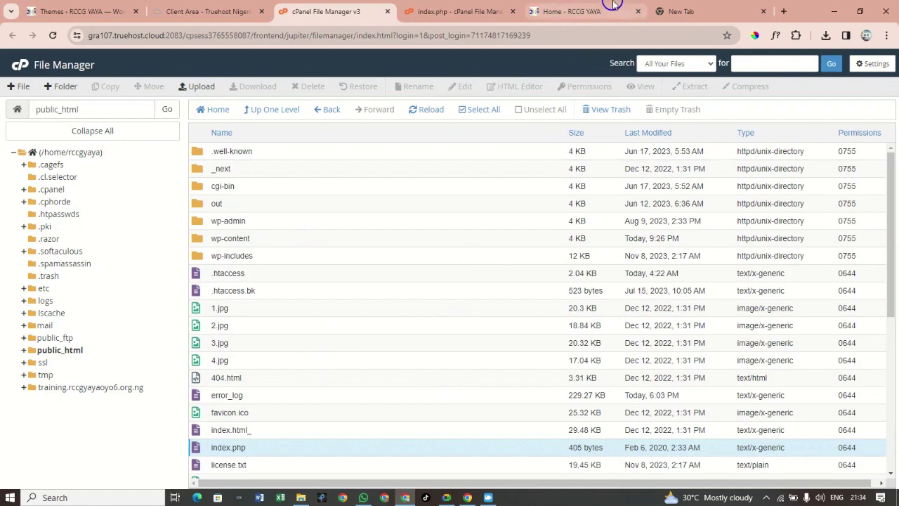
pyautogui.click(593, 12)
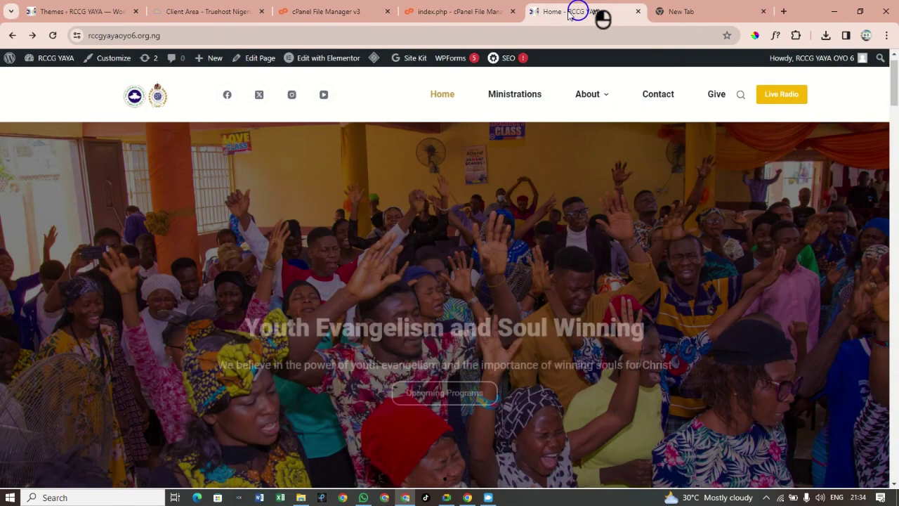
pyautogui.click(340, 17)
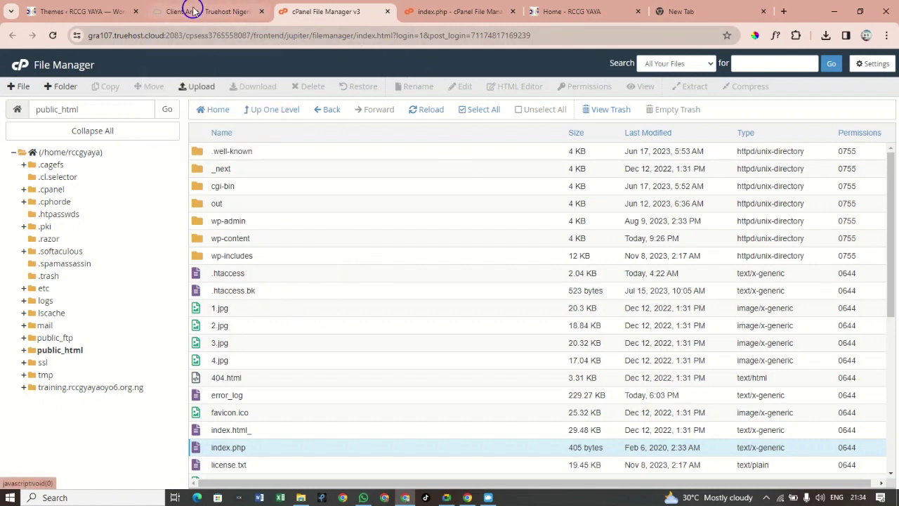
# Log in to cPanel through the One Click Login card in the Truehost Client Area.
pyautogui.click(211, 9)
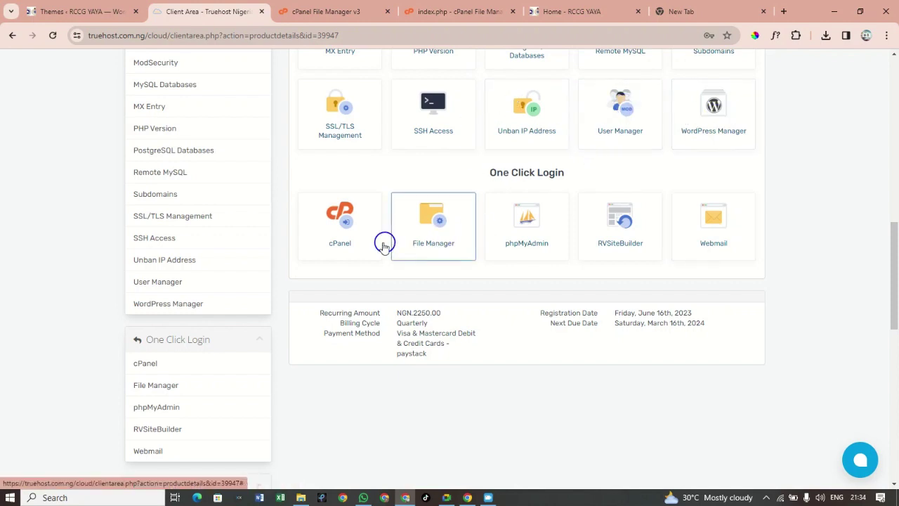
pyautogui.click(344, 240)
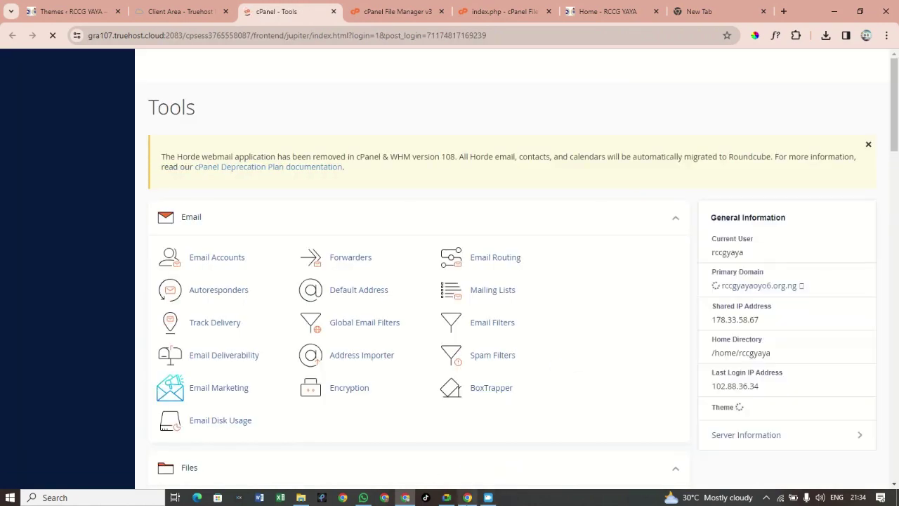
# Minimize the Google Meet meeting window.
pyautogui.moveTo(447, 499)
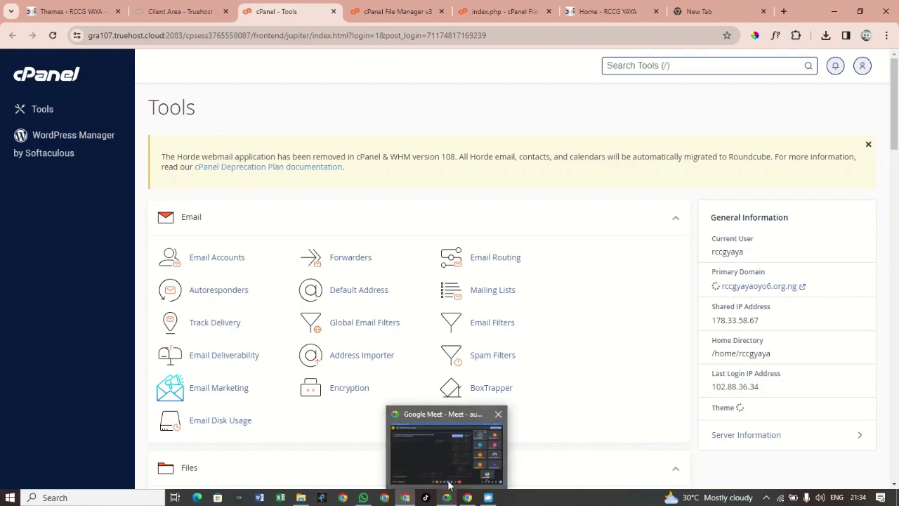
pyautogui.click(452, 480)
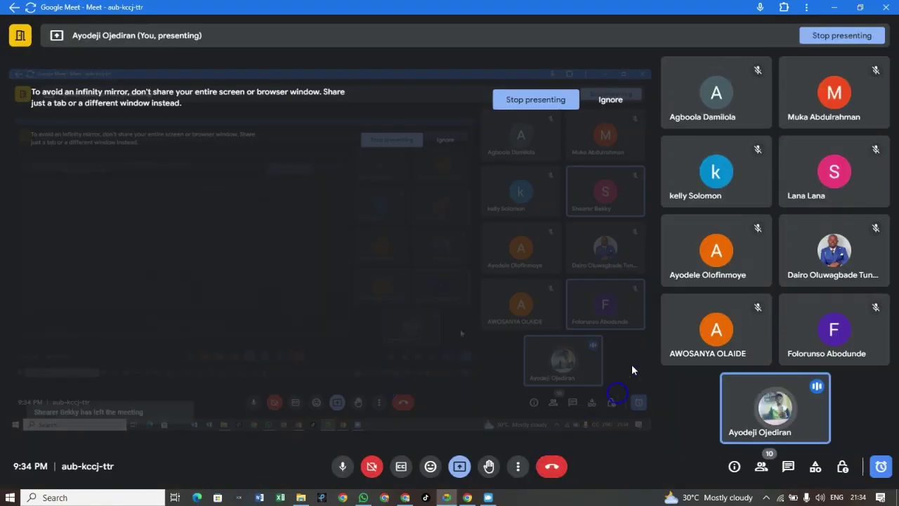
pyautogui.click(835, 7)
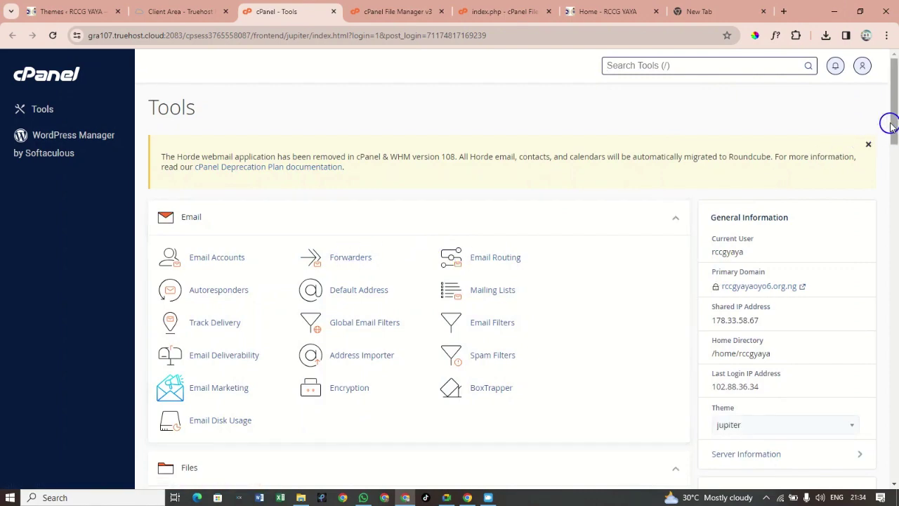
# Scroll through the cPanel Tools page.
pyautogui.moveTo(893, 120); pyautogui.dragTo(894, 184)
pyautogui.moveTo(893, 234); pyautogui.dragTo(894, 140)
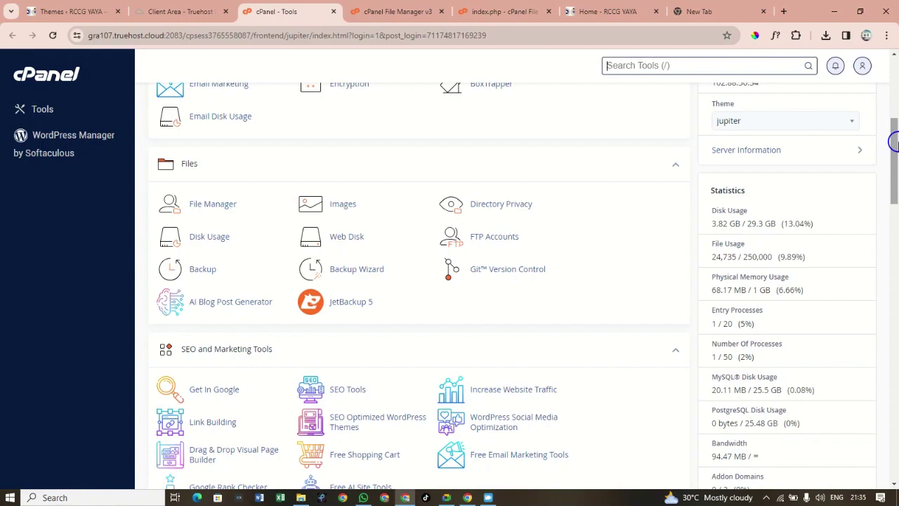
pyautogui.moveTo(894, 145); pyautogui.dragTo(895, 92)
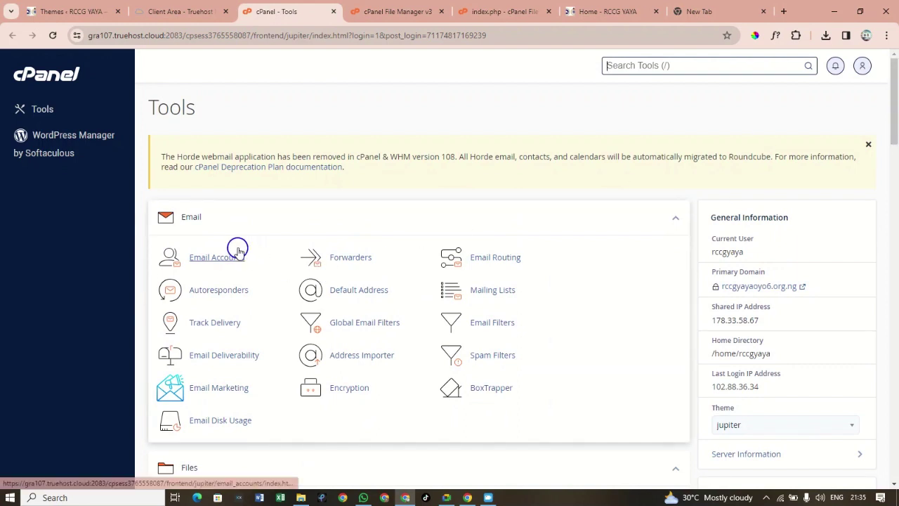
pyautogui.click(197, 261)
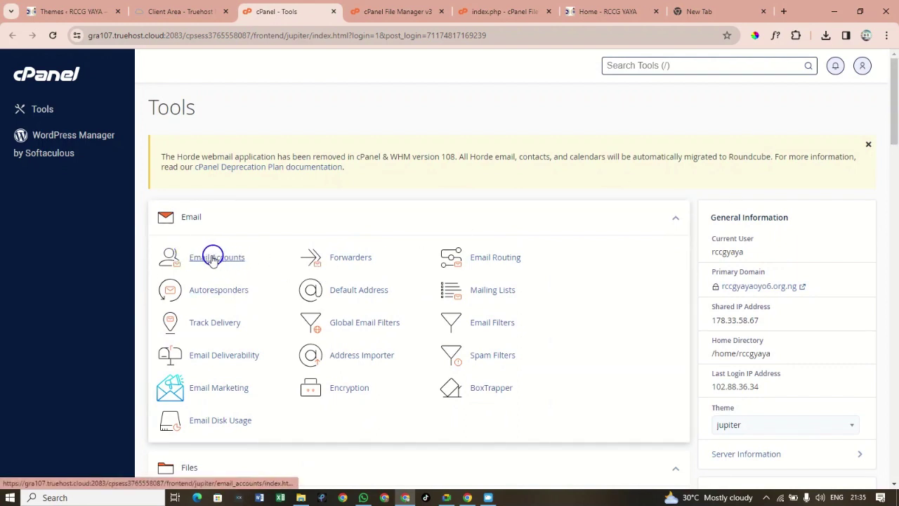
pyautogui.moveTo(894, 91); pyautogui.dragTo(895, 156)
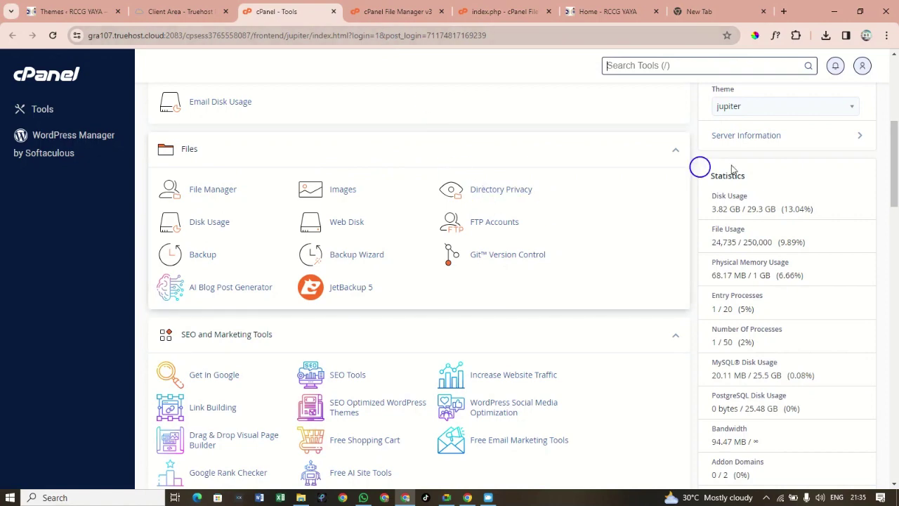
pyautogui.moveTo(894, 166); pyautogui.dragTo(895, 211)
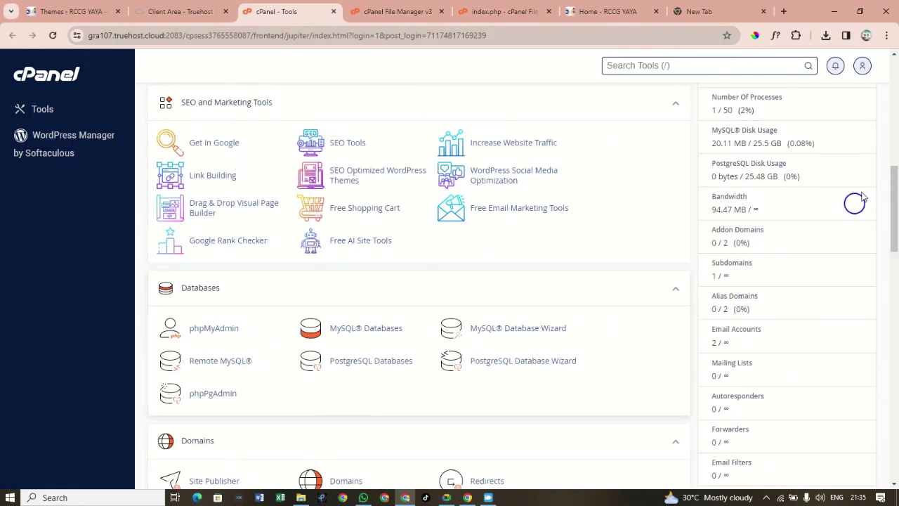
pyautogui.moveTo(894, 190); pyautogui.dragTo(895, 234)
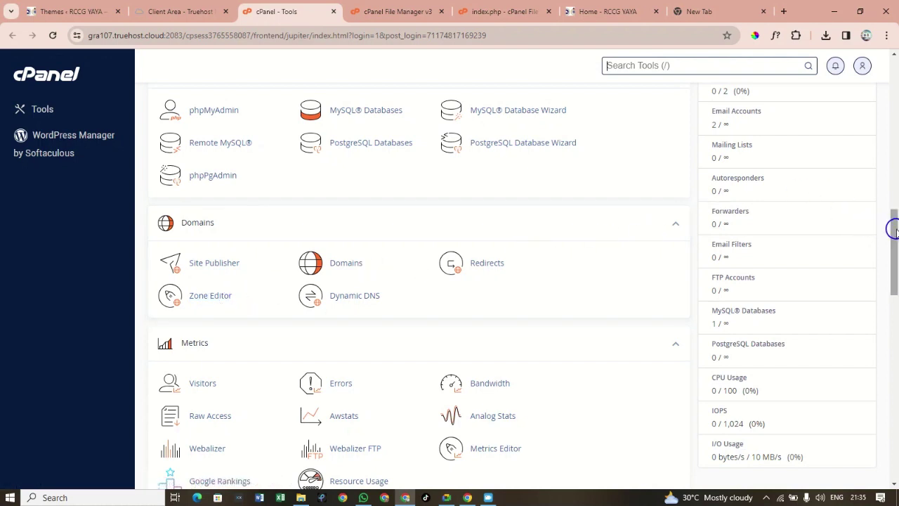
pyautogui.moveTo(893, 225); pyautogui.dragTo(894, 267)
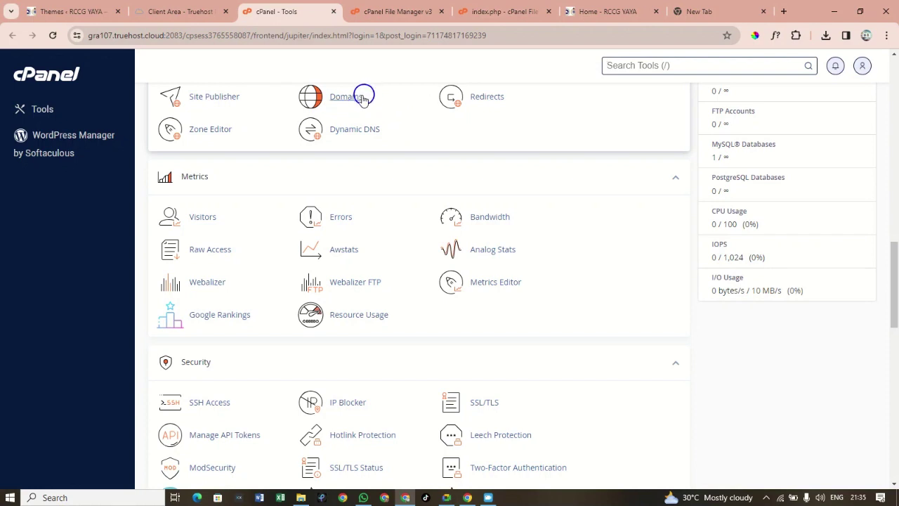
pyautogui.moveTo(893, 241); pyautogui.dragTo(894, 293)
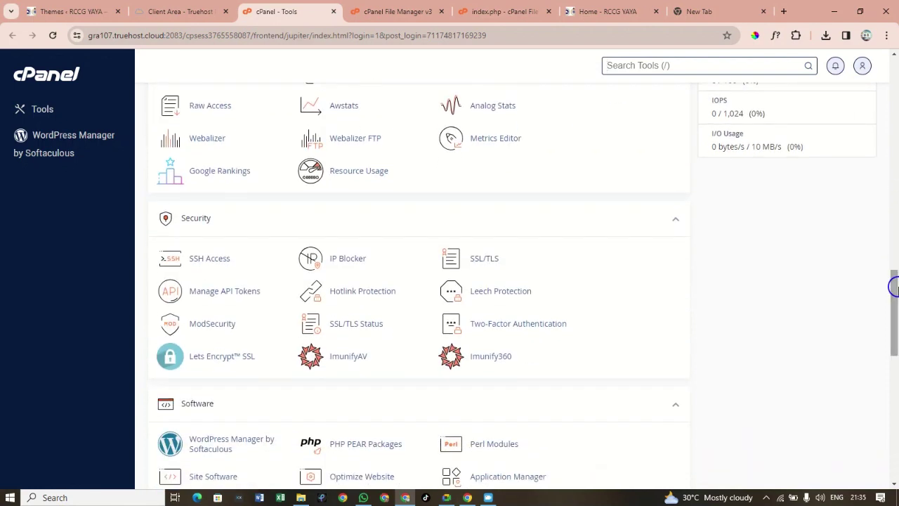
# Close the index.php editor tab, leaving the cPanel Tools page in front.
pyautogui.click(480, 13)
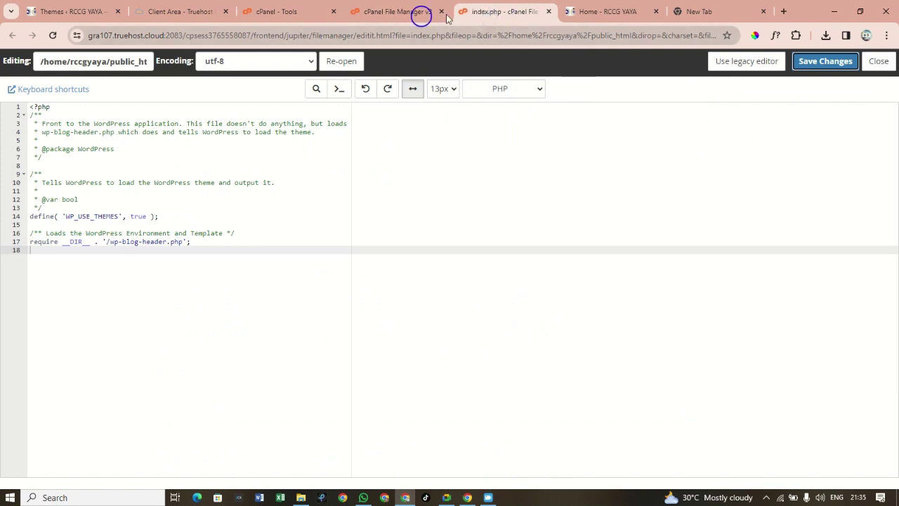
pyautogui.click(548, 12)
pyautogui.click(281, 13)
pyautogui.middleClick(444, 216)
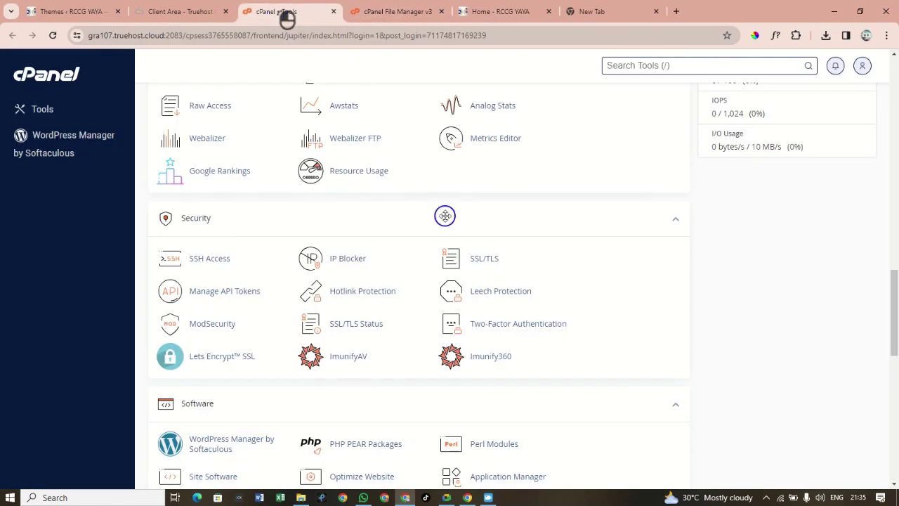
pyautogui.moveTo(894, 298)
pyautogui.mouseDown()
pyautogui.moveTo(896, 367)
pyautogui.moveTo(895, 279)
pyautogui.moveTo(894, 314)
pyautogui.mouseUp()
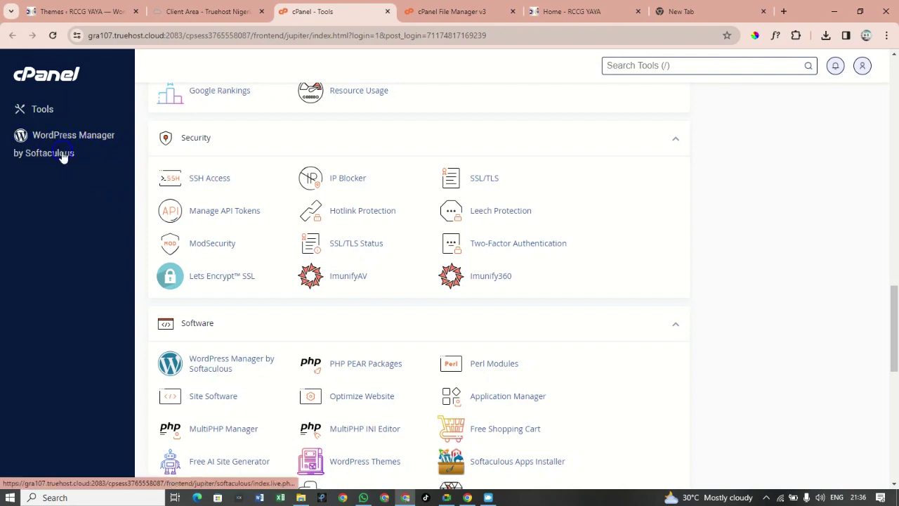
pyautogui.click(785, 267)
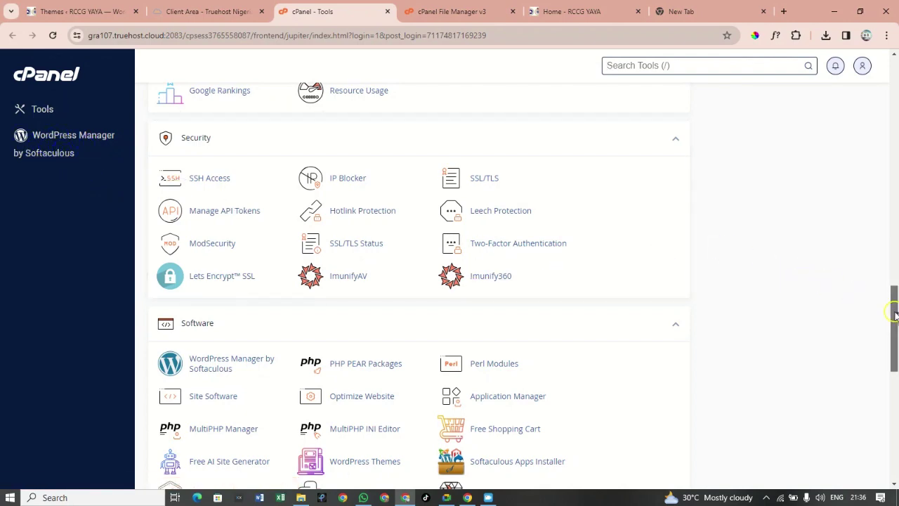
pyautogui.moveTo(895, 305); pyautogui.dragTo(894, 67)
pyautogui.click(361, 123)
pyautogui.click(232, 11)
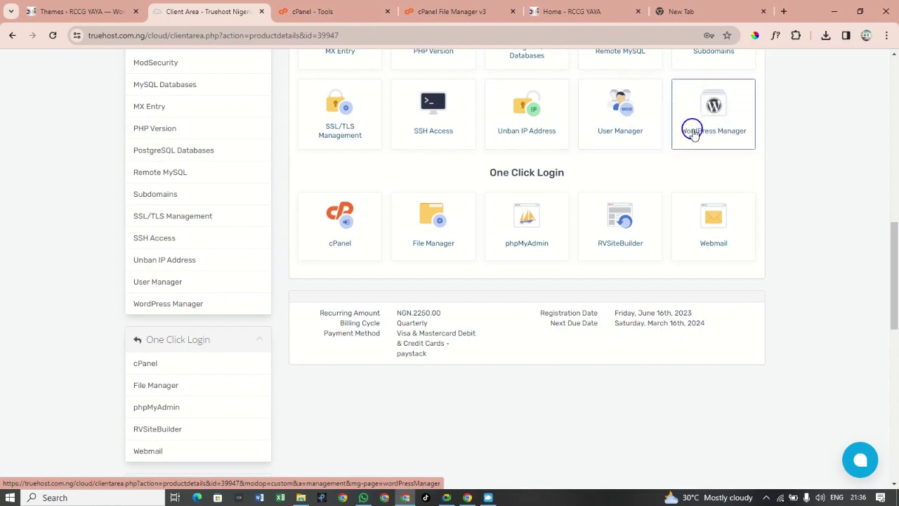
pyautogui.click(299, 11)
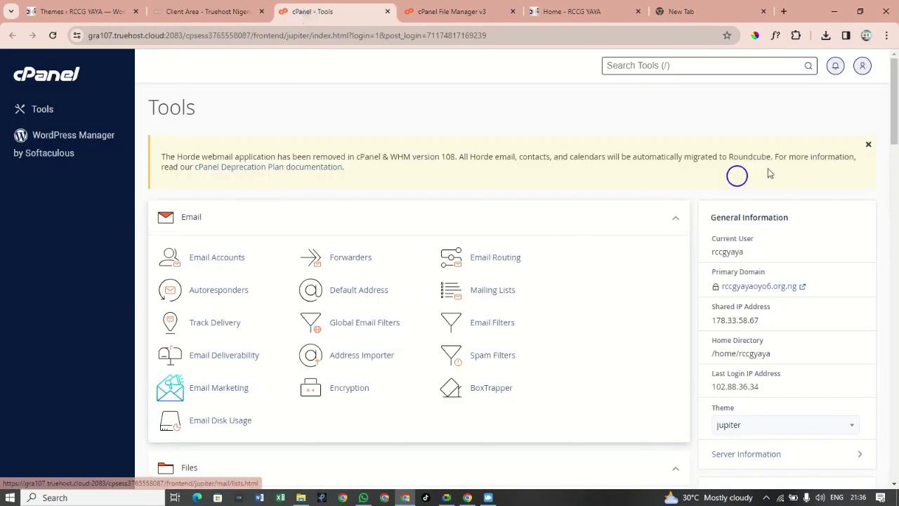
pyautogui.moveTo(887, 125); pyautogui.dragTo(894, 363)
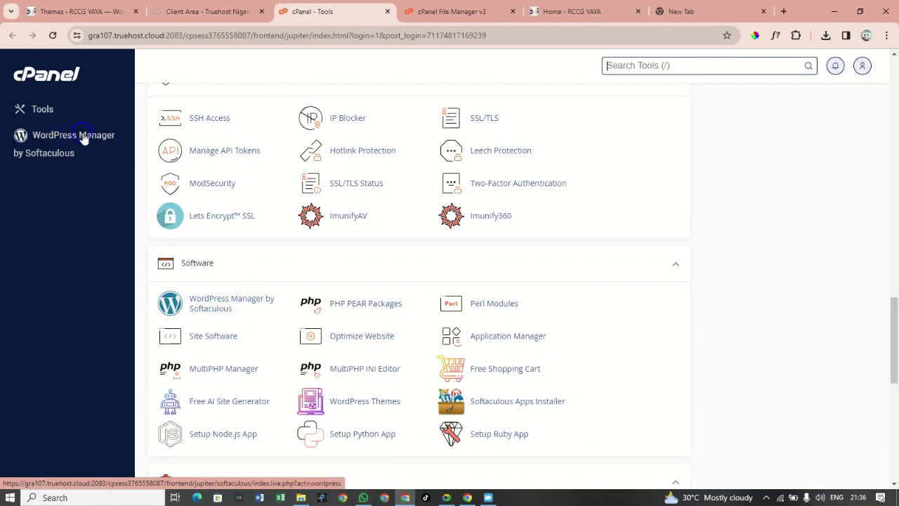
pyautogui.click(207, 301)
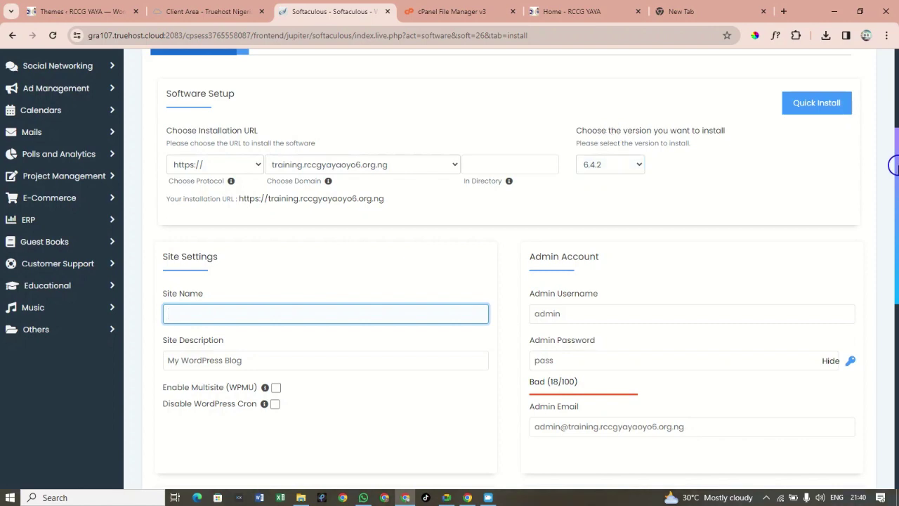
pyautogui.scroll(3, 893, 165)
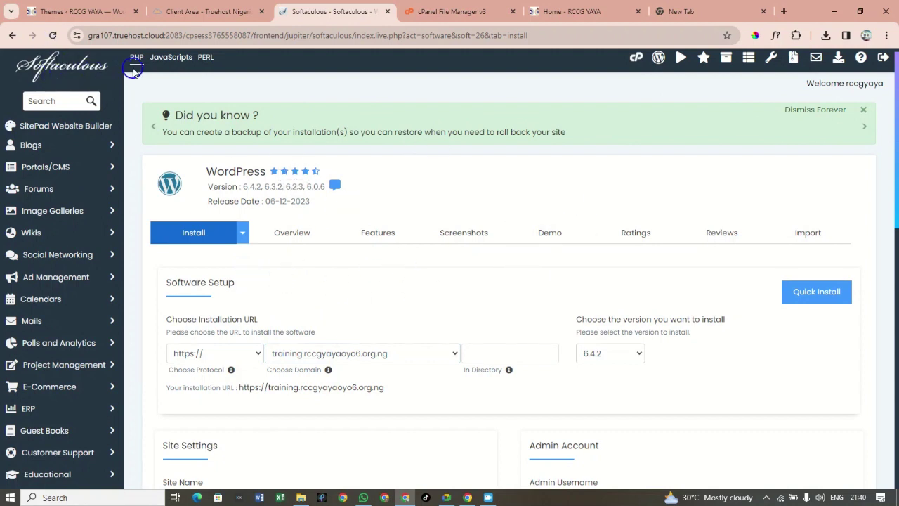
pyautogui.click(11, 36)
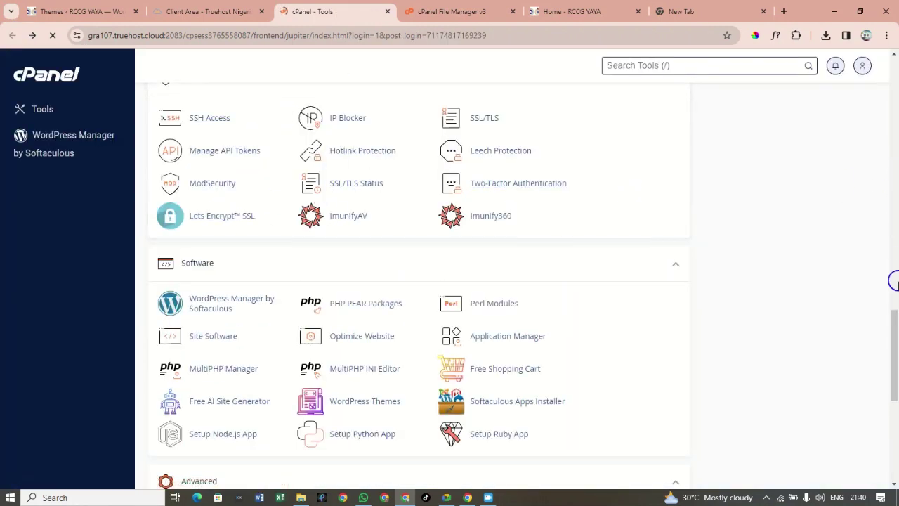
# Open 'WordPress Manager by Softaculous' from the Tools page sidebar.
pyautogui.scroll(10, 892, 316)
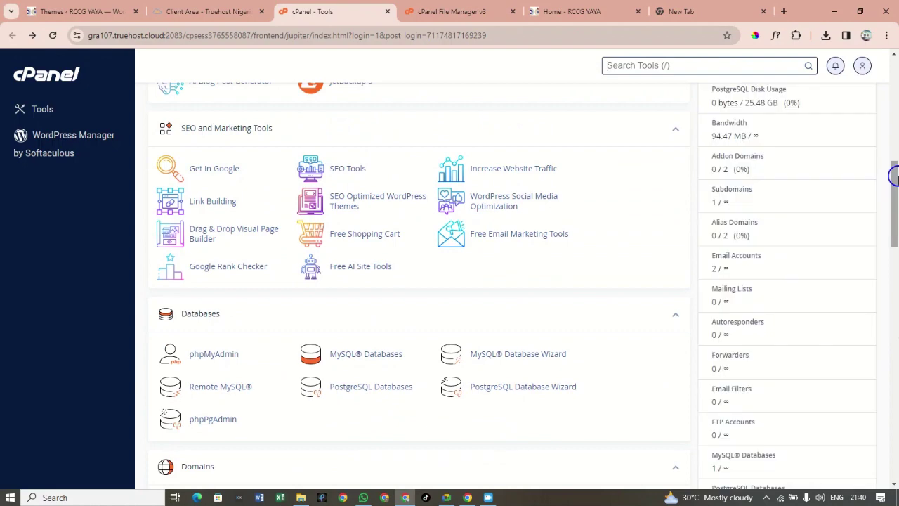
pyautogui.moveTo(893, 176); pyautogui.dragTo(894, 70)
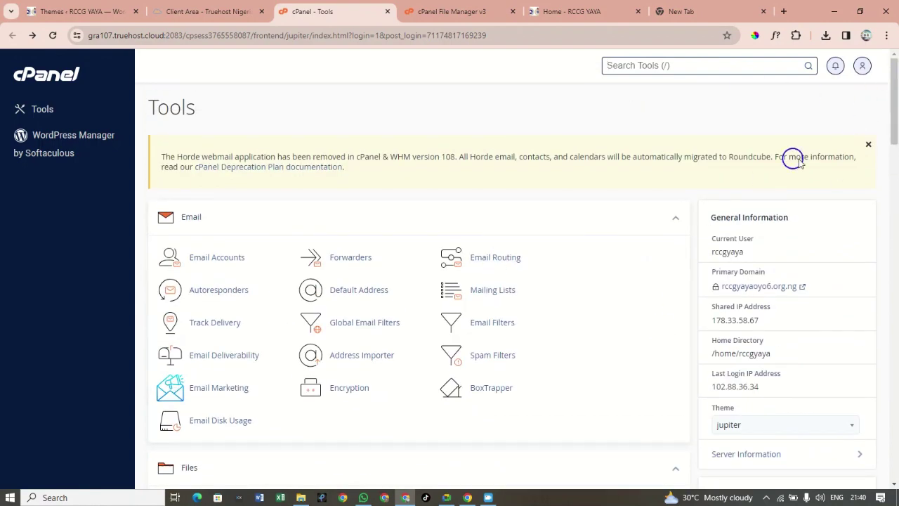
pyautogui.moveTo(894, 90); pyautogui.dragTo(895, 306)
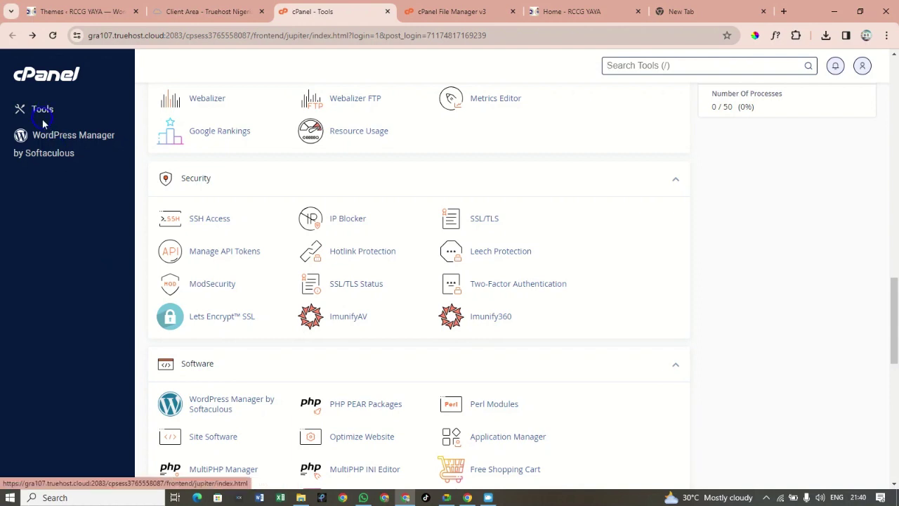
pyautogui.click(46, 137)
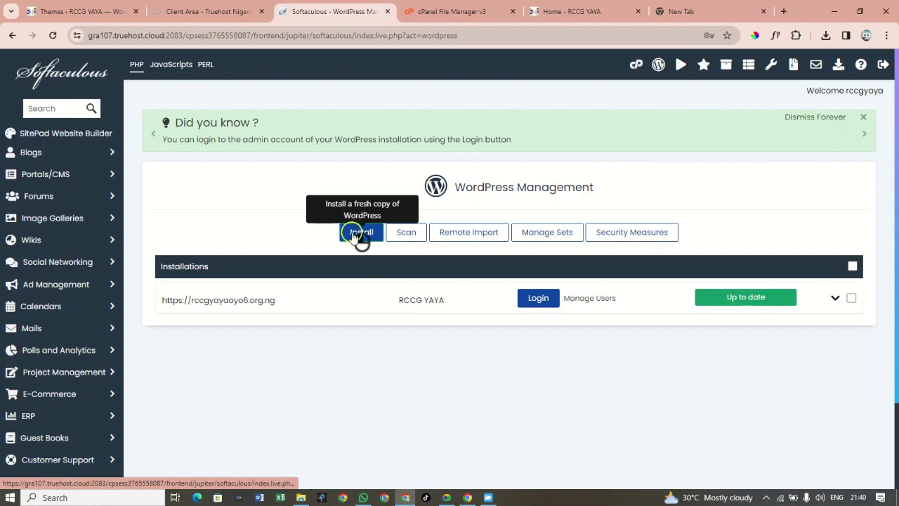
# Start a new WordPress install and clear the default wp In Directory value.
pyautogui.click(354, 237)
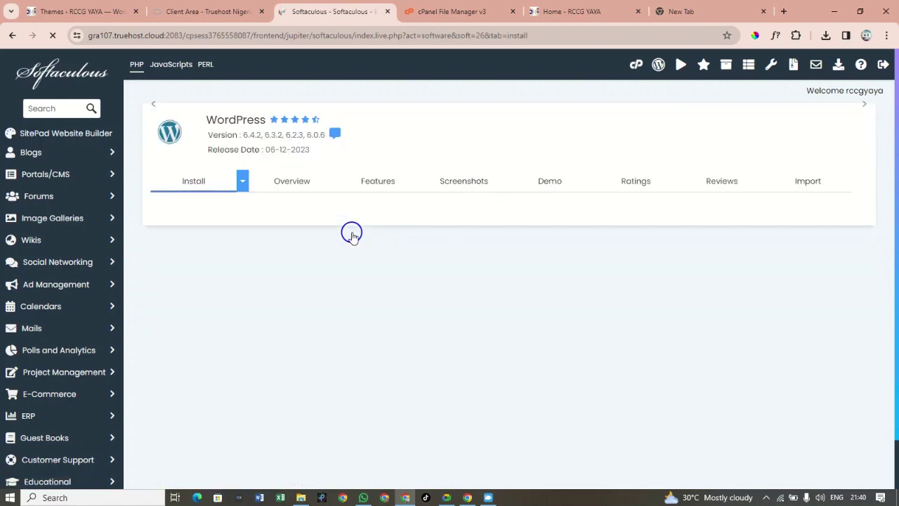
pyautogui.scroll(-2, 893, 165)
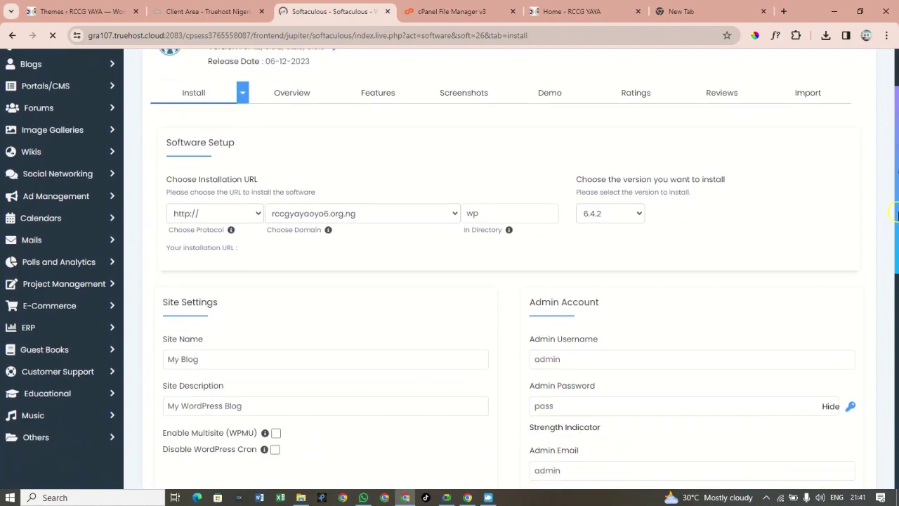
pyautogui.click(528, 273)
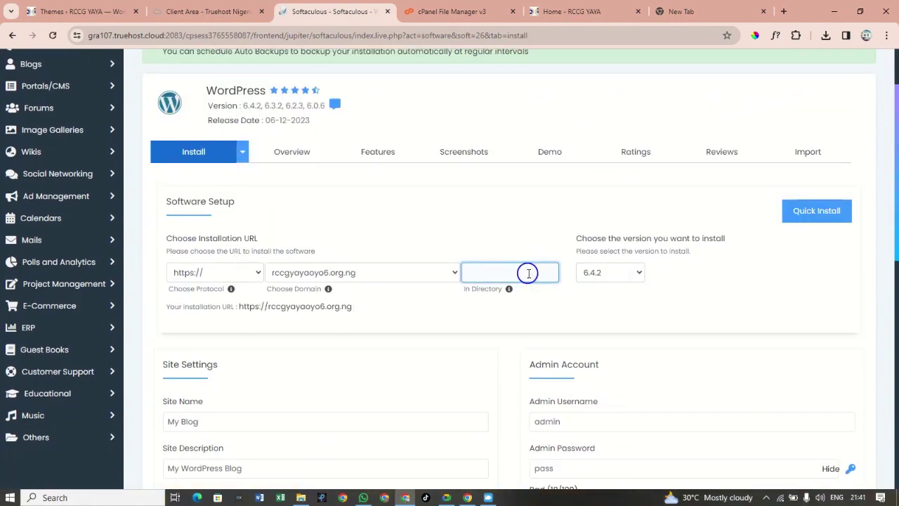
pyautogui.scroll(2, 815, 211)
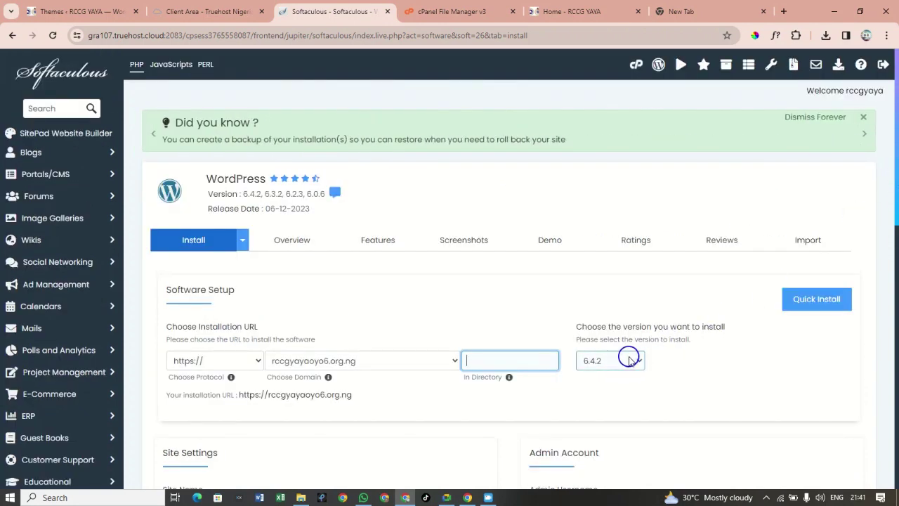
pyautogui.click(260, 361)
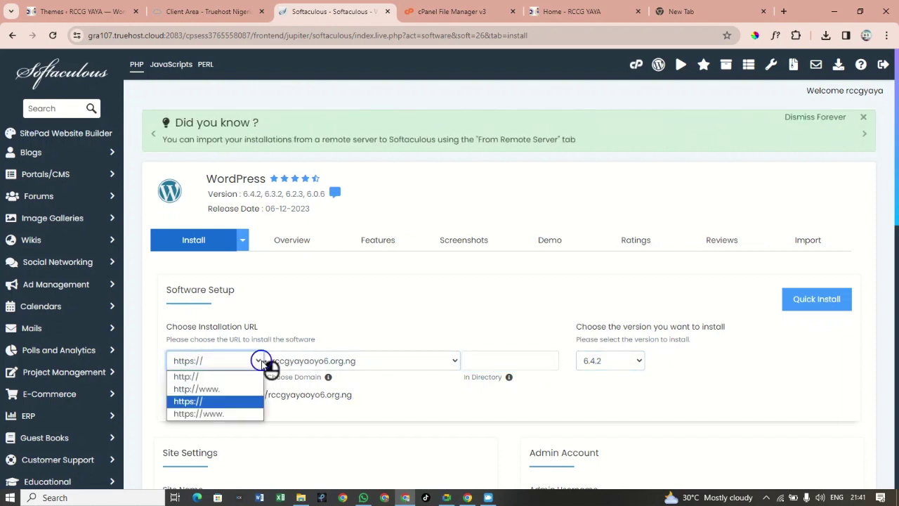
pyautogui.click(271, 369)
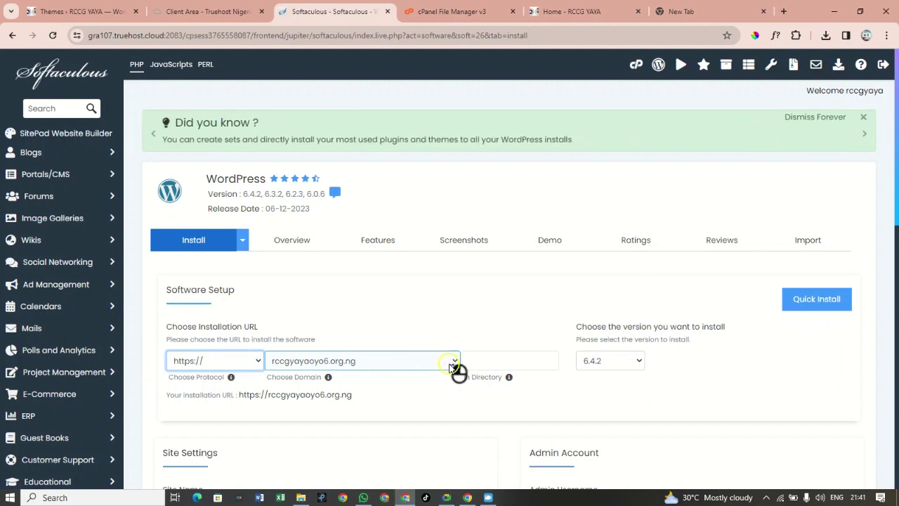
pyautogui.click(456, 369)
pyautogui.click(454, 370)
pyautogui.click(454, 366)
pyautogui.click(456, 369)
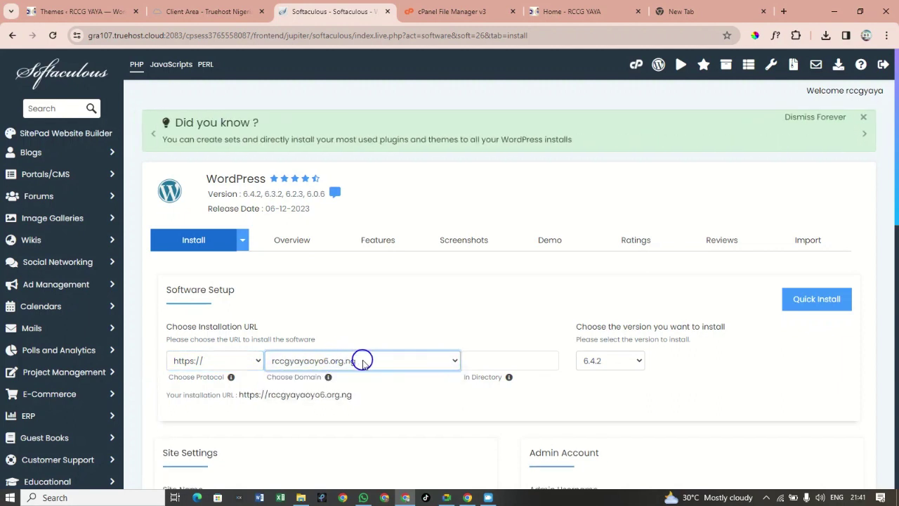
pyautogui.click(389, 363)
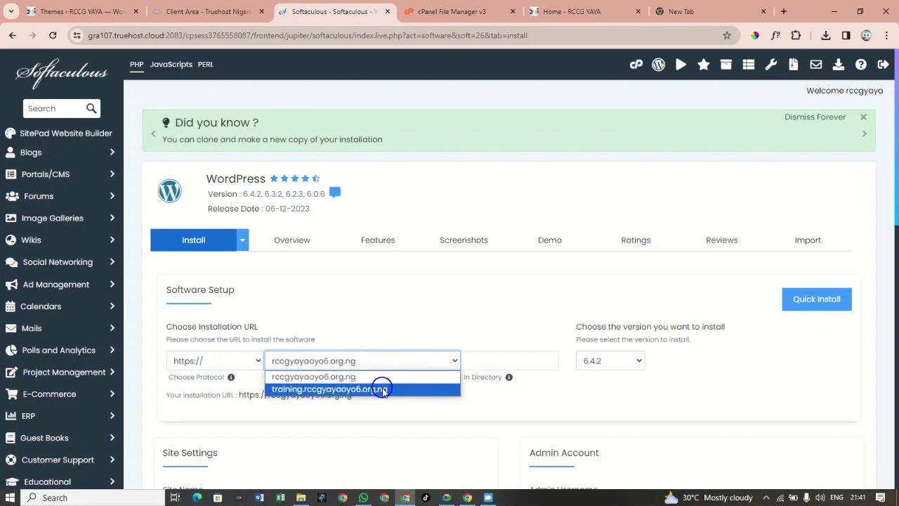
pyautogui.click(383, 391)
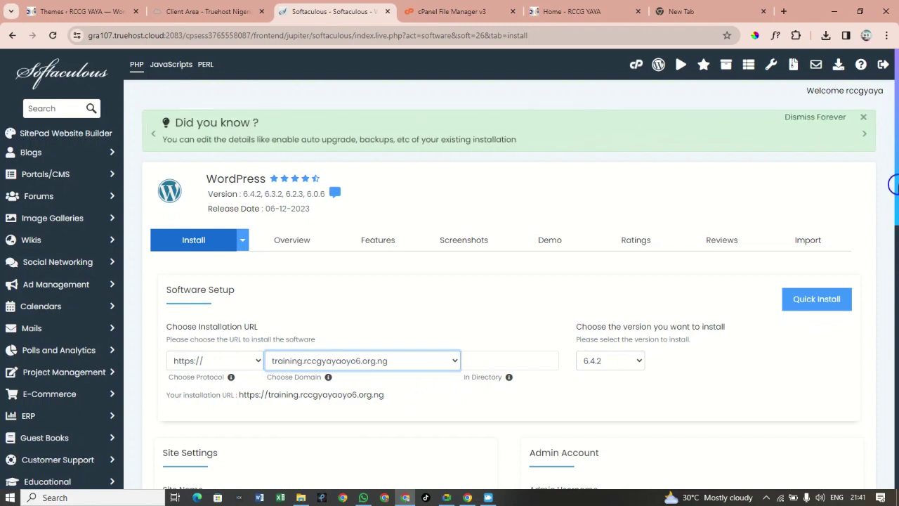
pyautogui.scroll(-3, 541, 217)
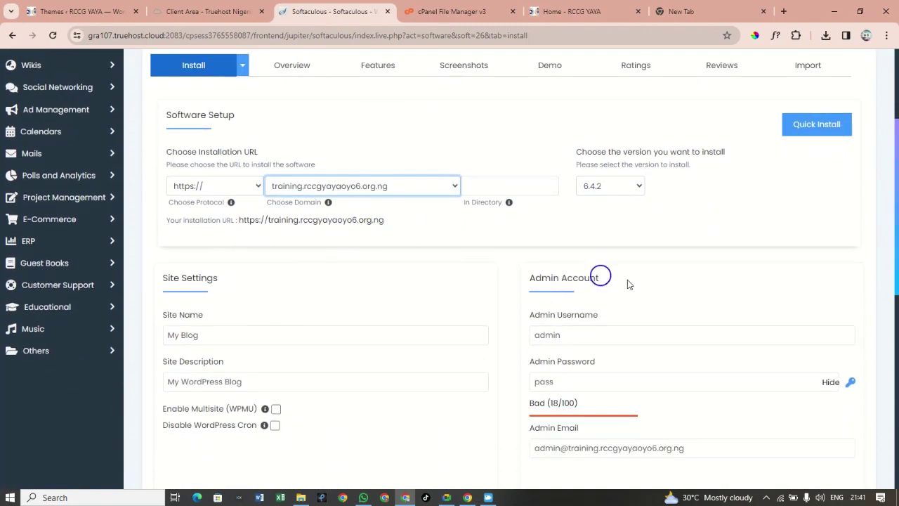
# Change the site name from My Blog to CHURCH WEBSITE and clear the site description.
pyautogui.scroll(-1, 887, 235)
pyautogui.click(280, 299)
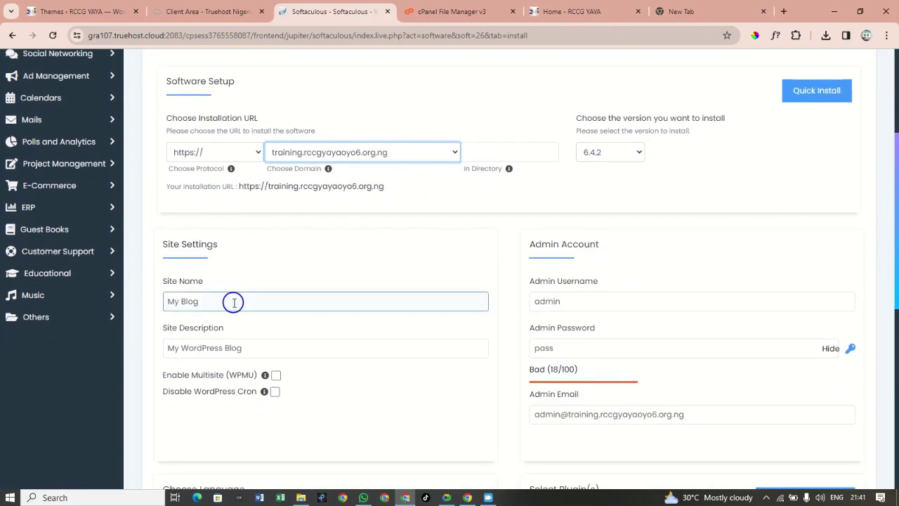
pyautogui.press('BackSpace')
pyautogui.press('BackSpace')
pyautogui.press('BackSpace')
pyautogui.press('BackSpace')
pyautogui.press('BackSpace')
pyautogui.press('BackSpace')
pyautogui.press('BackSpace')
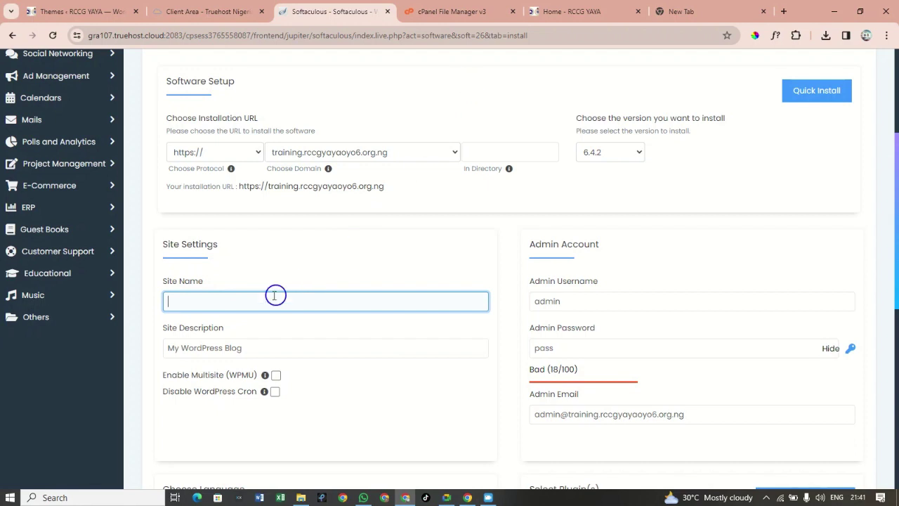
pyautogui.write('HURCH')
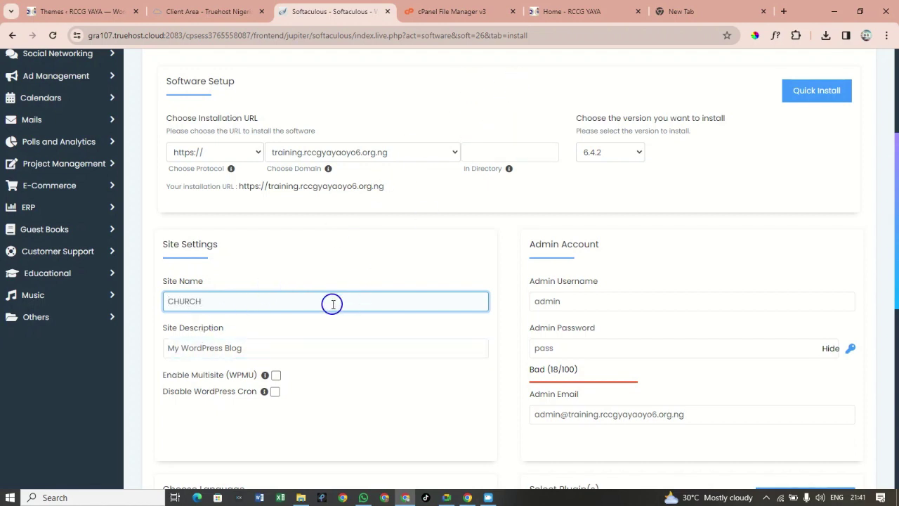
pyautogui.write(' WEBSITE')
pyautogui.click(266, 351)
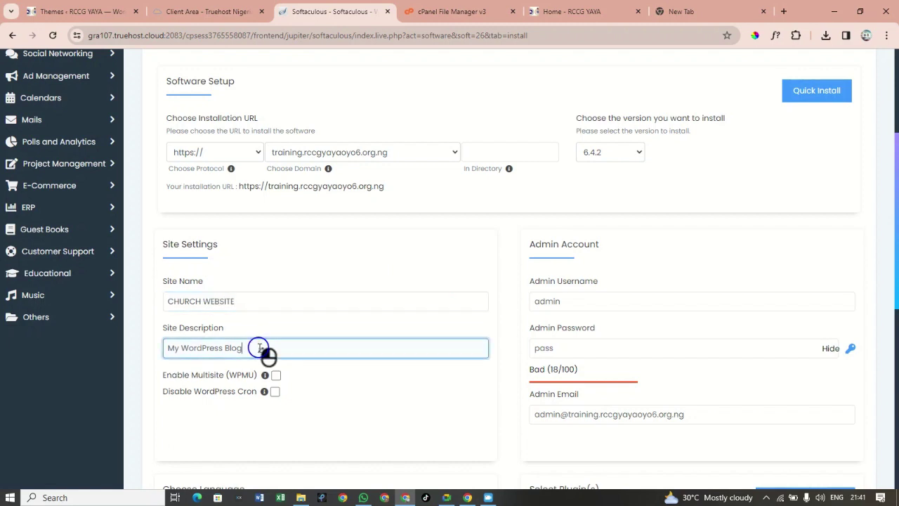
pyautogui.press('BackSpace')
pyautogui.press('BackSpace')
pyautogui.press('BackSpace')
pyautogui.press('BackSpace')
pyautogui.press('BackSpace')
pyautogui.press('BackSpace')
pyautogui.press('BackSpace')
pyautogui.press('BackSpace')
pyautogui.press('BackSpace')
pyautogui.press('BackSpace')
pyautogui.press('BackSpace')
pyautogui.press('BackSpace')
pyautogui.press('BackSpace')
pyautogui.press('BackSpace')
pyautogui.press('BackSpace')
pyautogui.press('BackSpace')
pyautogui.press('BackSpace')
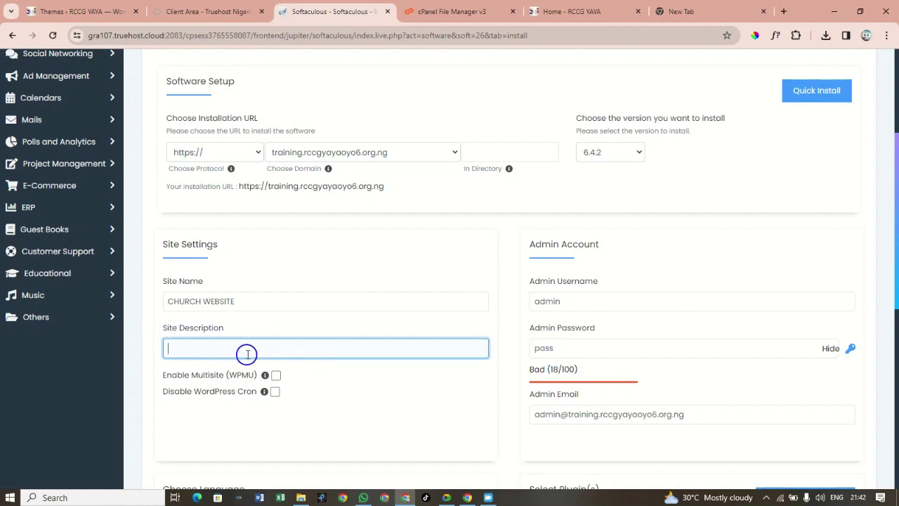
pyautogui.click(571, 11)
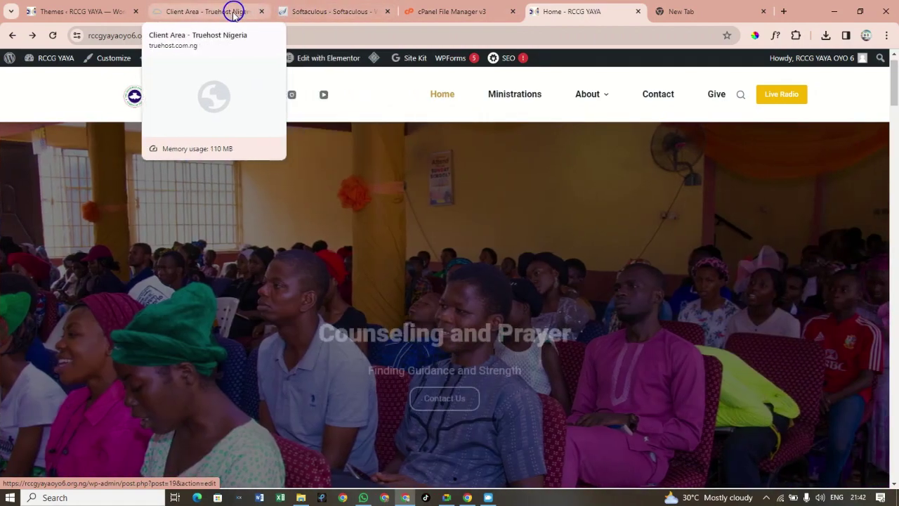
pyautogui.click(238, 11)
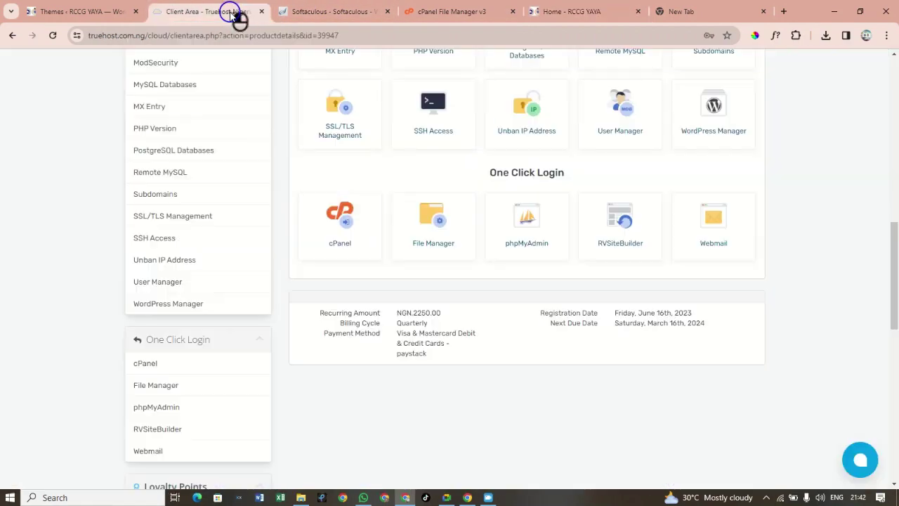
pyautogui.click(450, 14)
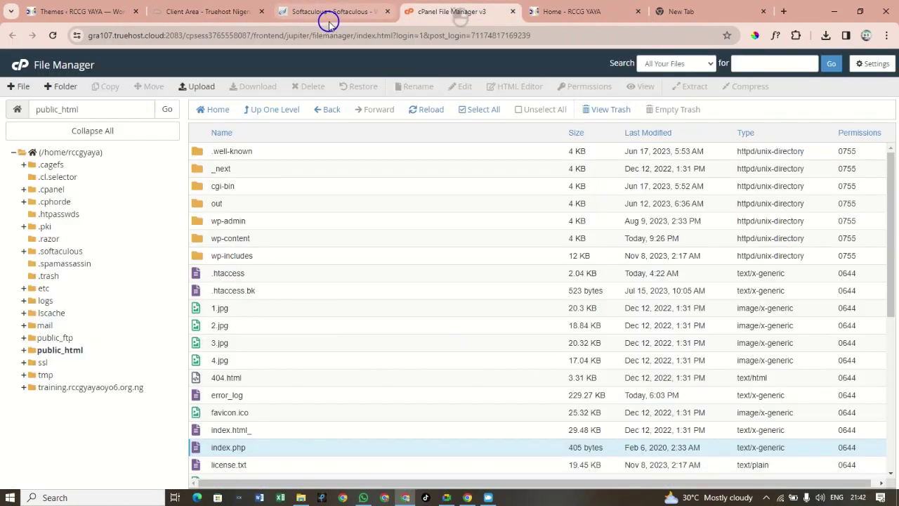
pyautogui.click(330, 23)
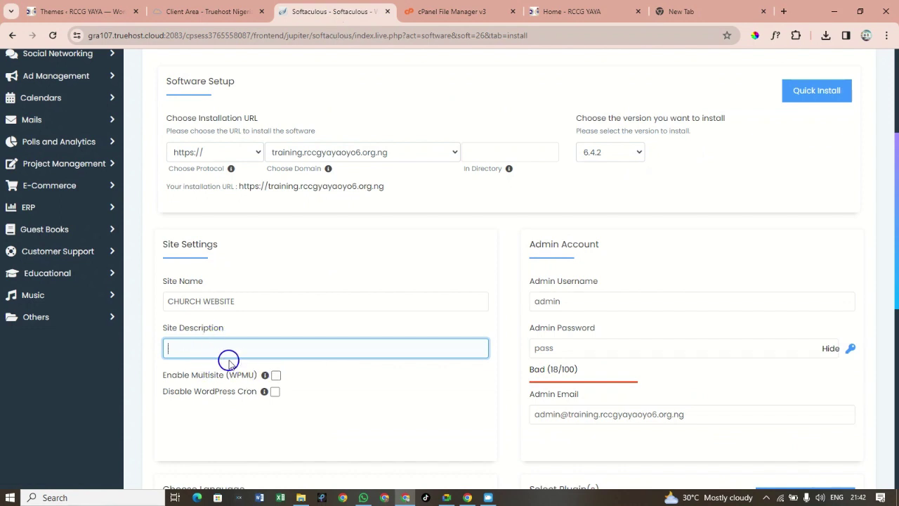
# Enter 'THIS IS OUR CHURCH OFFICAIL WEBSITE' as the site description.
pyautogui.write('HIS ')
pyautogui.write('IS ')
pyautogui.write('A WEBSITE')
pyautogui.press('BackSpace')
pyautogui.press('BackSpace')
pyautogui.press('BackSpace')
pyautogui.press('BackSpace')
pyautogui.press('BackSpace')
pyautogui.press('BackSpace')
pyautogui.press('BackSpace')
pyautogui.press('BackSpace')
pyautogui.press('BackSpace')
pyautogui.write('S AR')
pyautogui.press('BackSpace')
pyautogui.press('BackSpace')
pyautogui.write('OUR CHURCH OF')
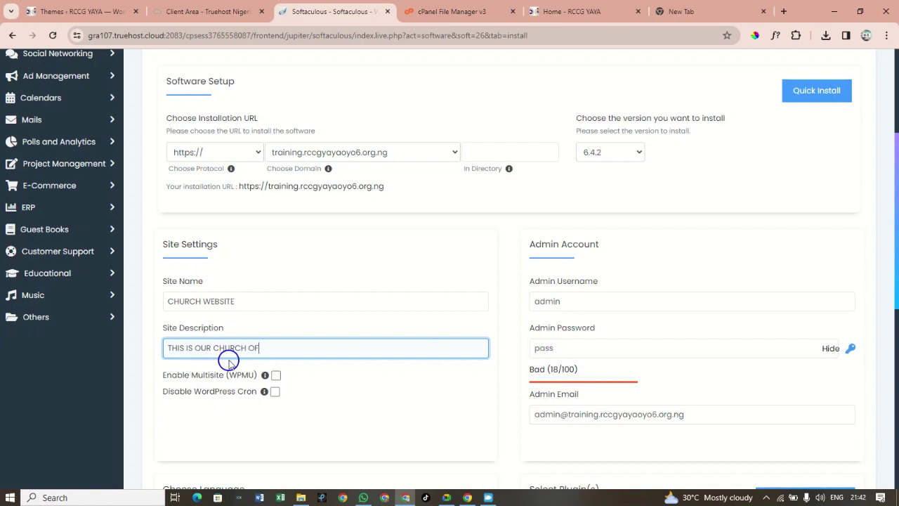
pyautogui.write('FICAI')
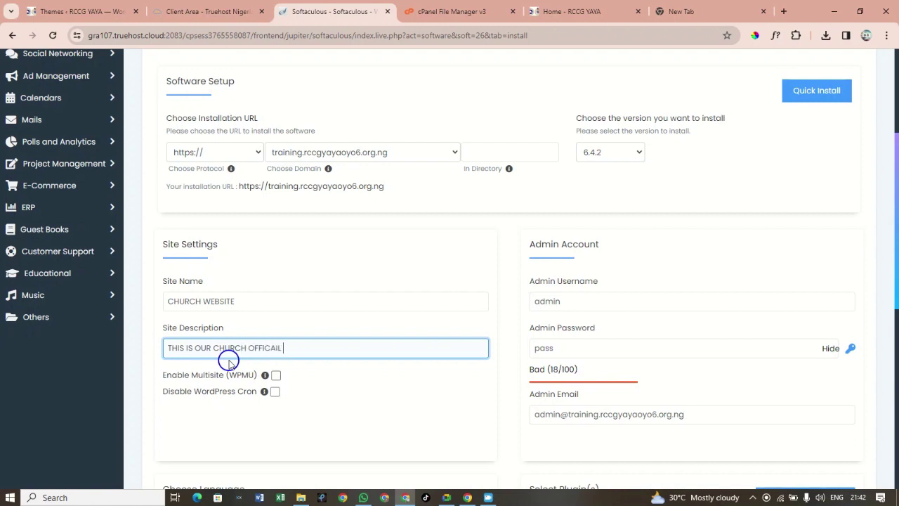
pyautogui.write('L WEBSITE')
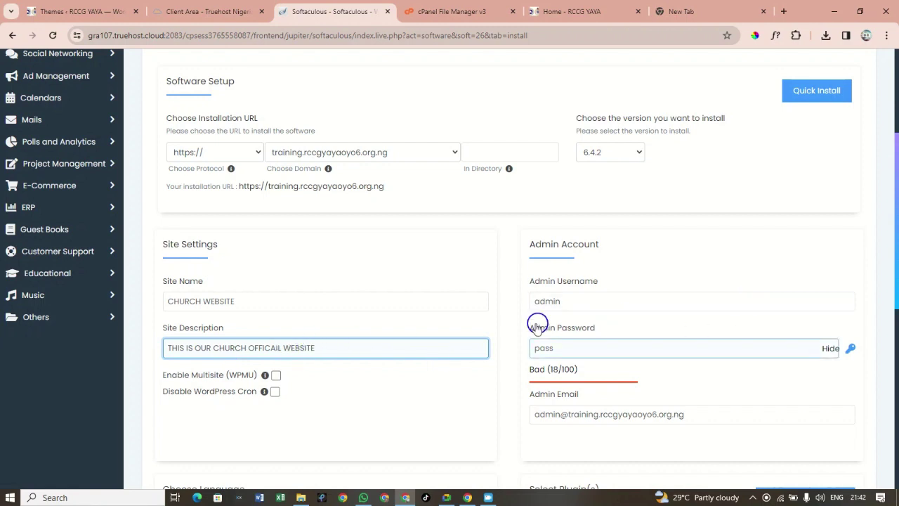
pyautogui.click(622, 306)
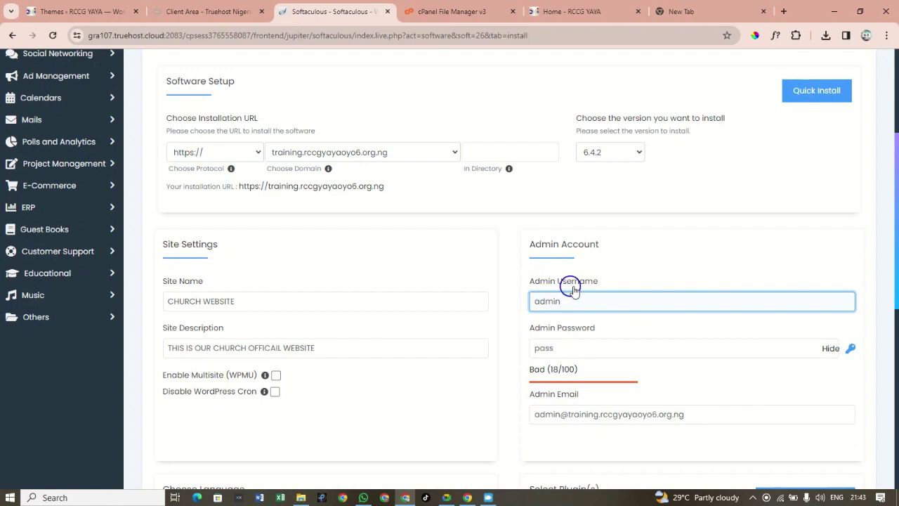
# Replace the RCCG YAYA OYO 6 admin username with a new account username.
pyautogui.press('BackSpace')
pyautogui.press('BackSpace')
pyautogui.press('BackSpace')
pyautogui.press('BackSpace')
pyautogui.press('BackSpace')
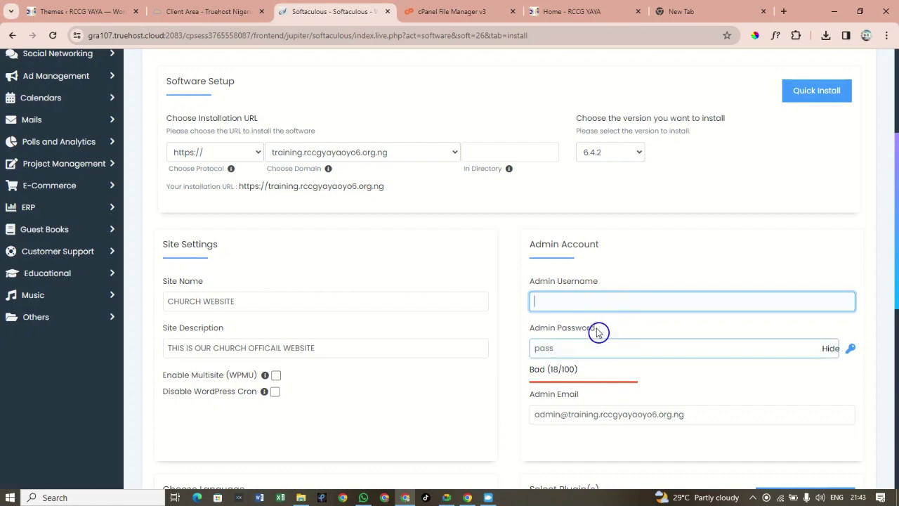
pyautogui.click(594, 330)
pyautogui.click(542, 299)
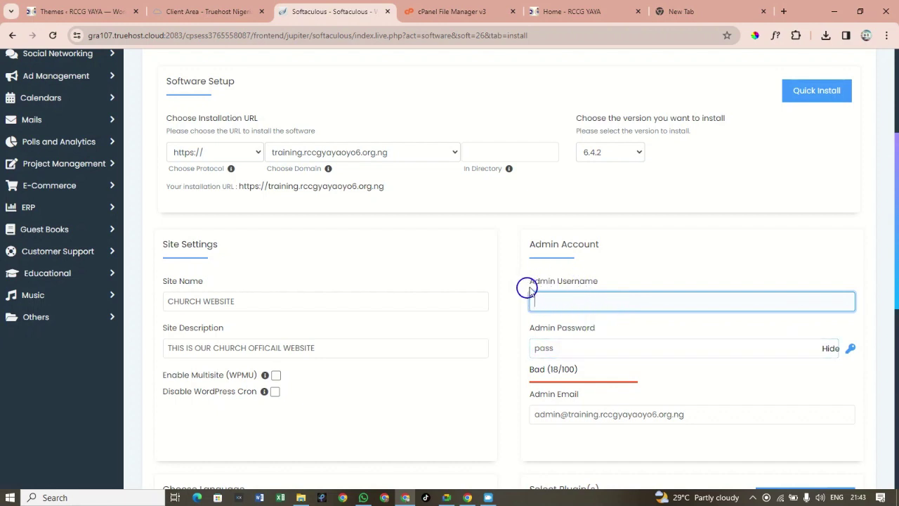
pyautogui.click(603, 306)
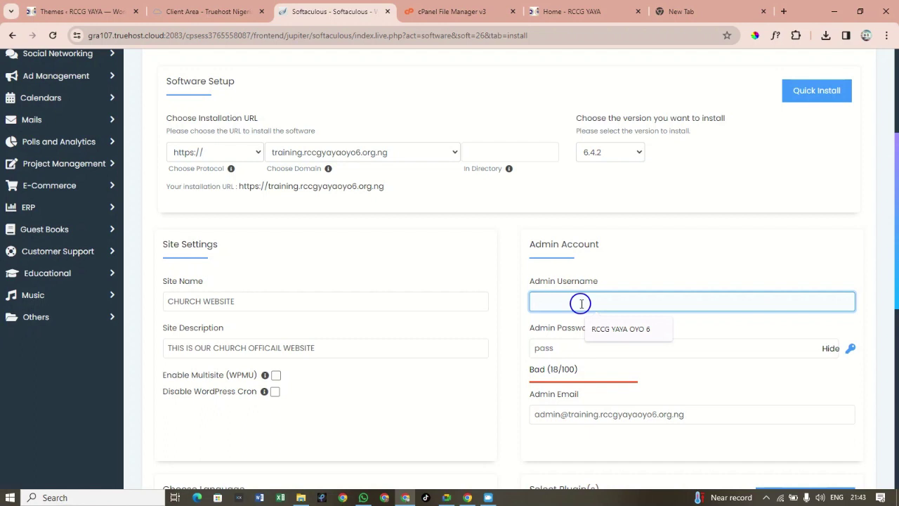
pyautogui.write('churc')
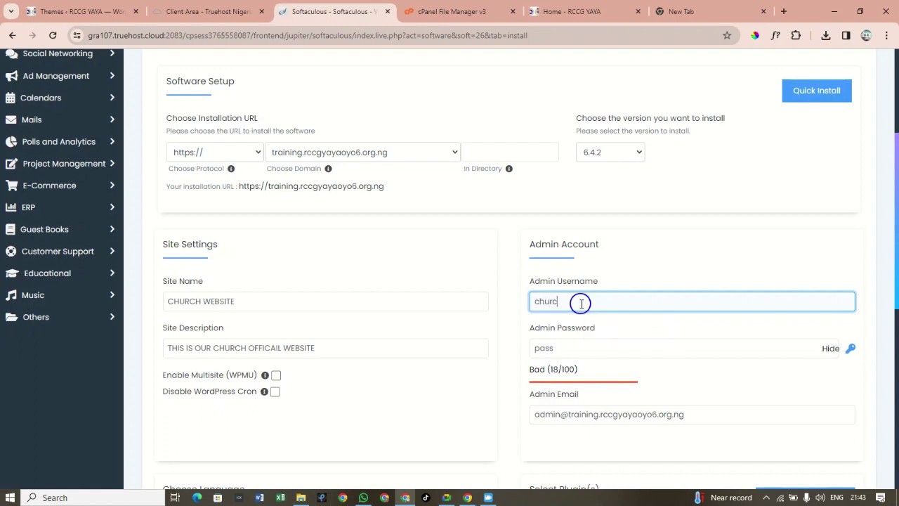
pyautogui.write('h')
pyautogui.press('BackSpace')
pyautogui.press('BackSpace')
pyautogui.press('BackSpace')
pyautogui.write('rccg')
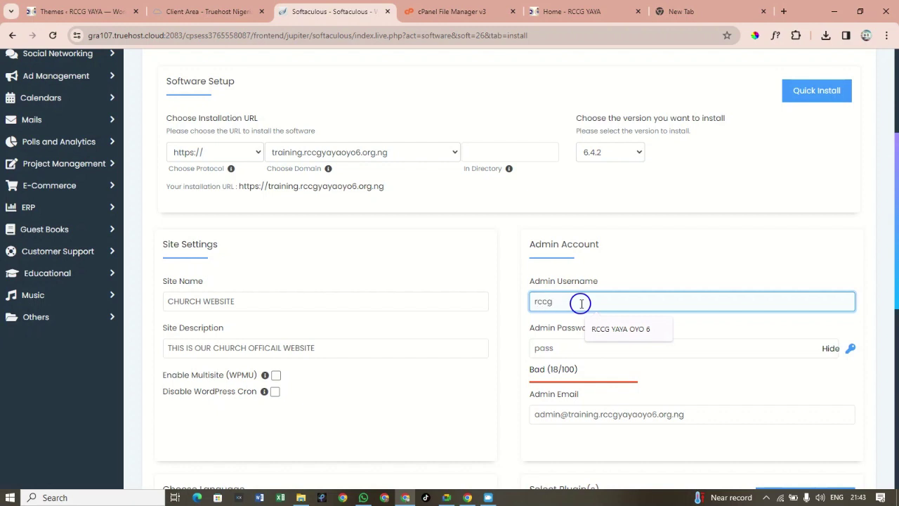
pyautogui.click(636, 329)
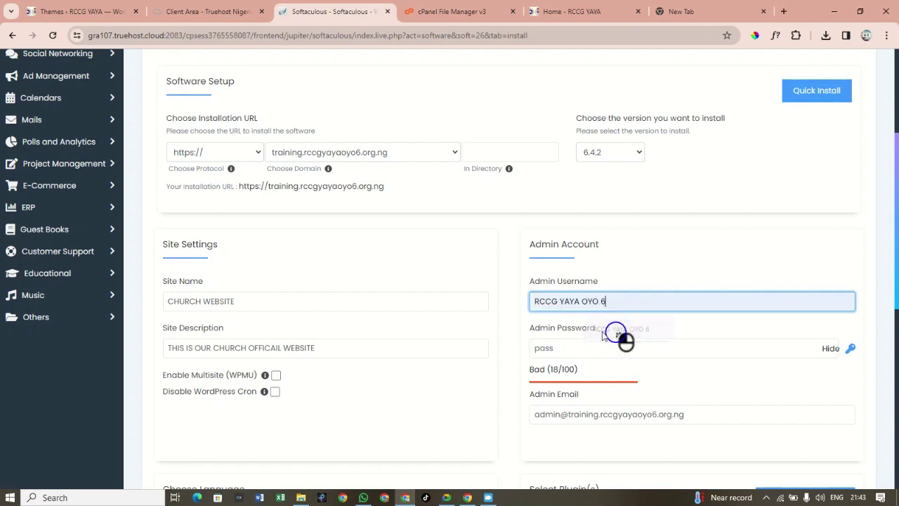
pyautogui.hotkey('ctrl', 'BackSpace')
pyautogui.hotkey('ctrl', 'BackSpace')
pyautogui.hotkey('ctrl', 'BackSpace')
pyautogui.hotkey('ctrl', 'BackSpace')
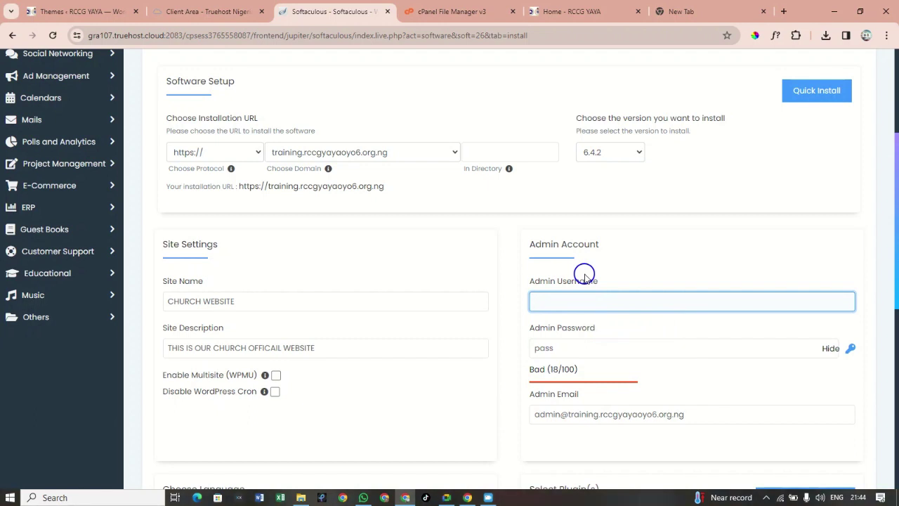
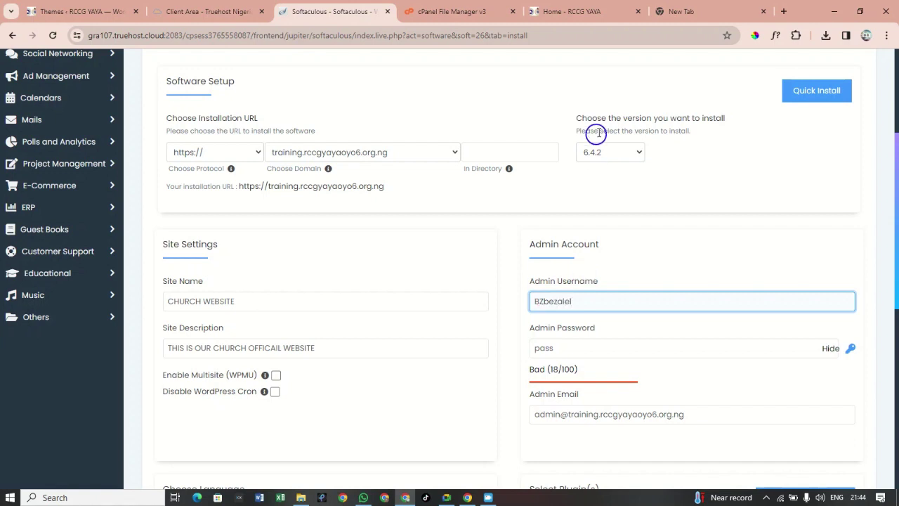
pyautogui.click(598, 349)
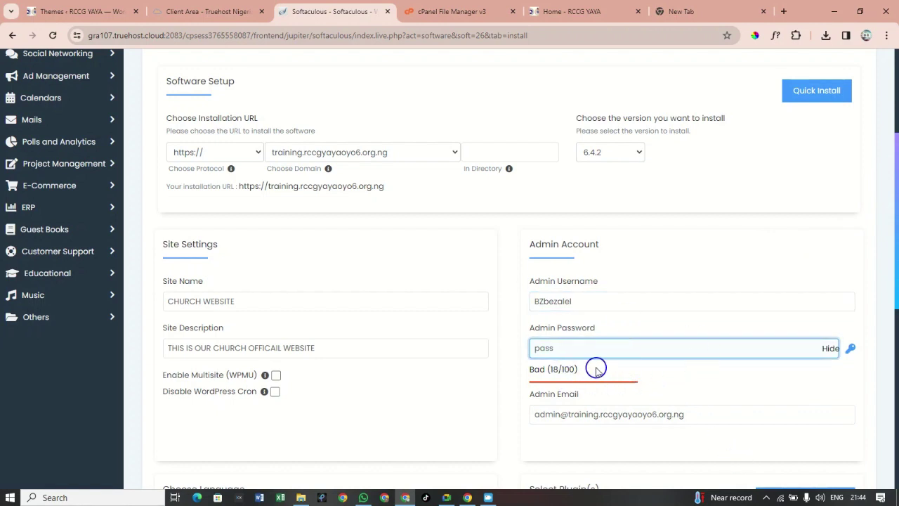
pyautogui.press('BackSpace')
pyautogui.press('BackSpace')
pyautogui.press('BackSpace')
pyautogui.press('BackSpace')
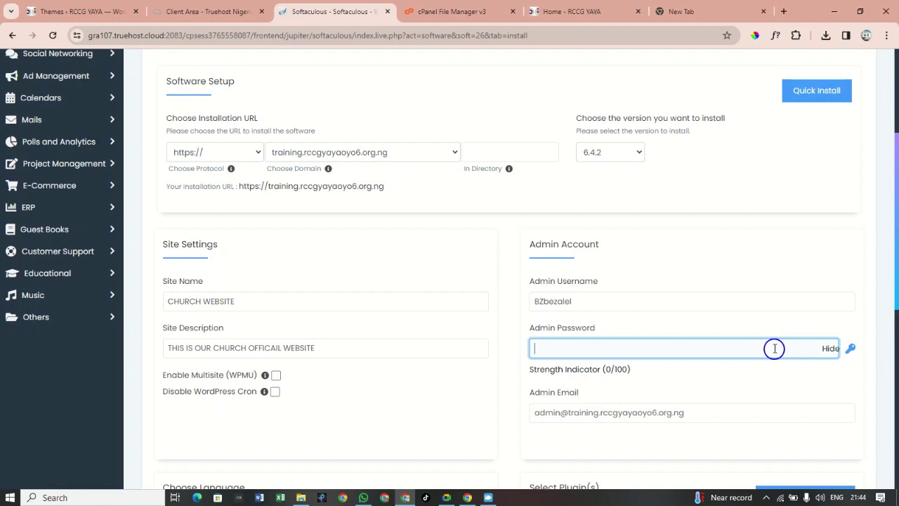
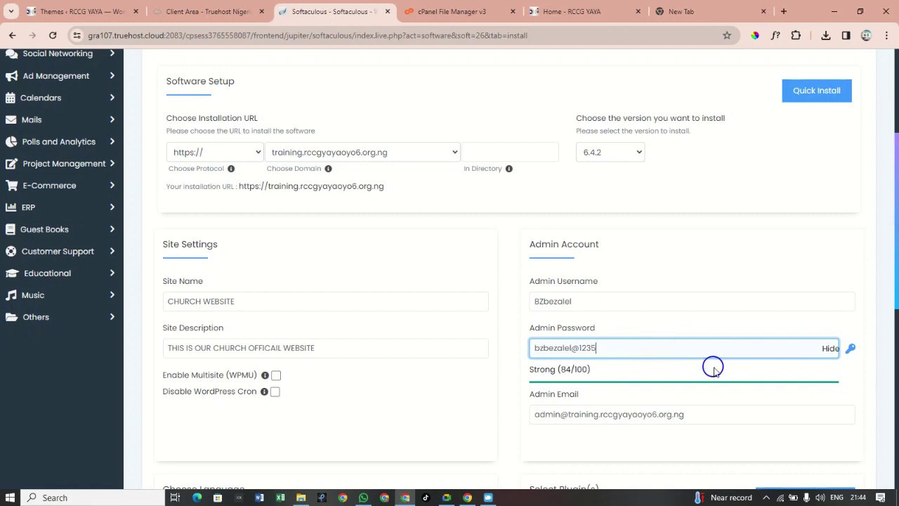
pyautogui.click(706, 421)
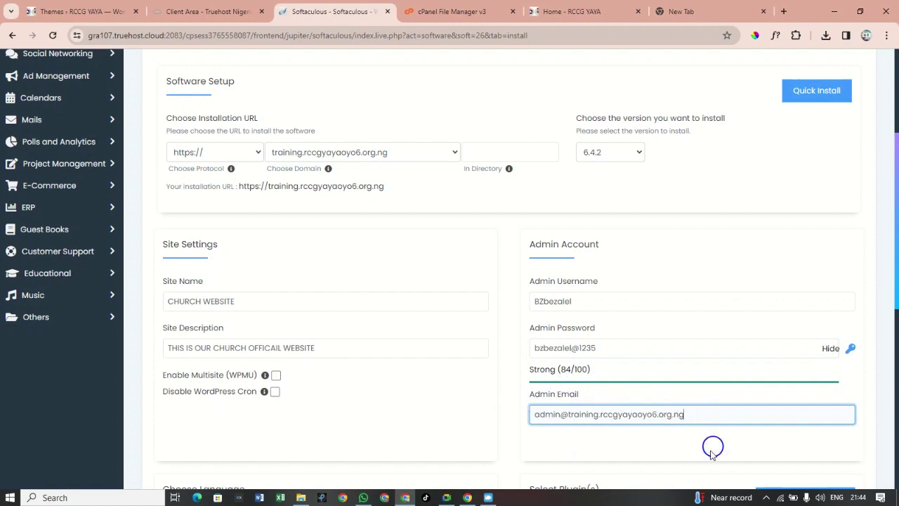
pyautogui.click(663, 441)
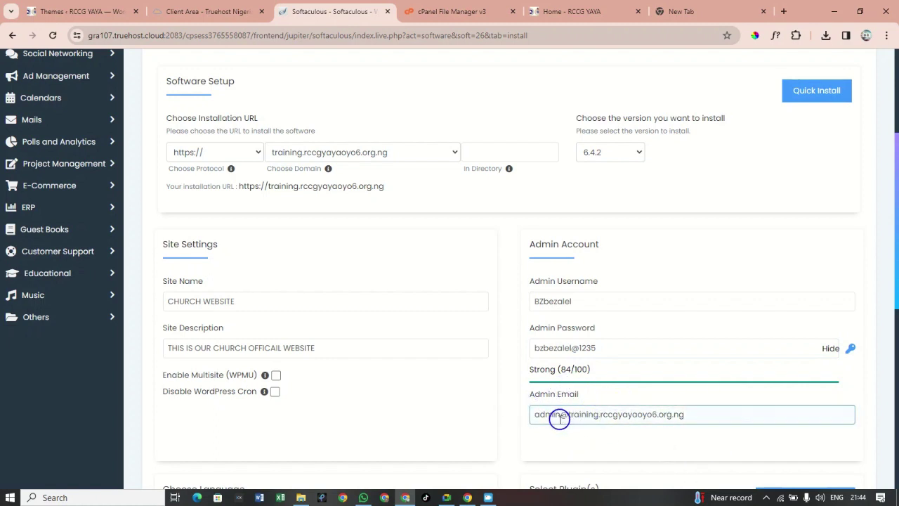
pyautogui.click(678, 396)
pyautogui.click(633, 414)
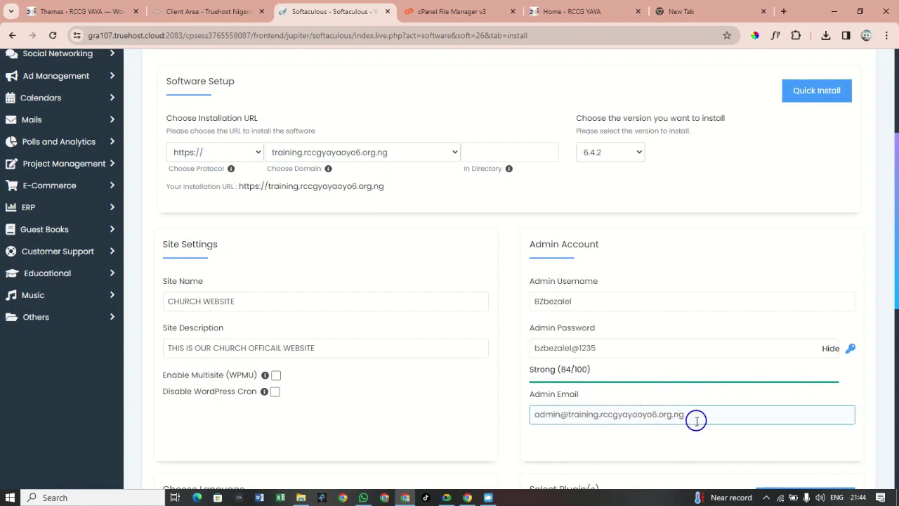
pyautogui.moveTo(894, 161); pyautogui.dragTo(894, 288)
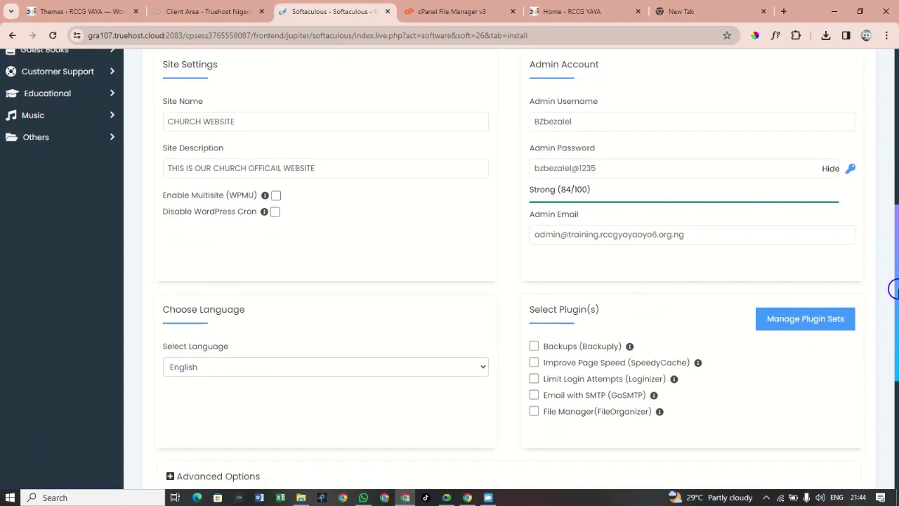
pyautogui.scroll(-2, 425, 279)
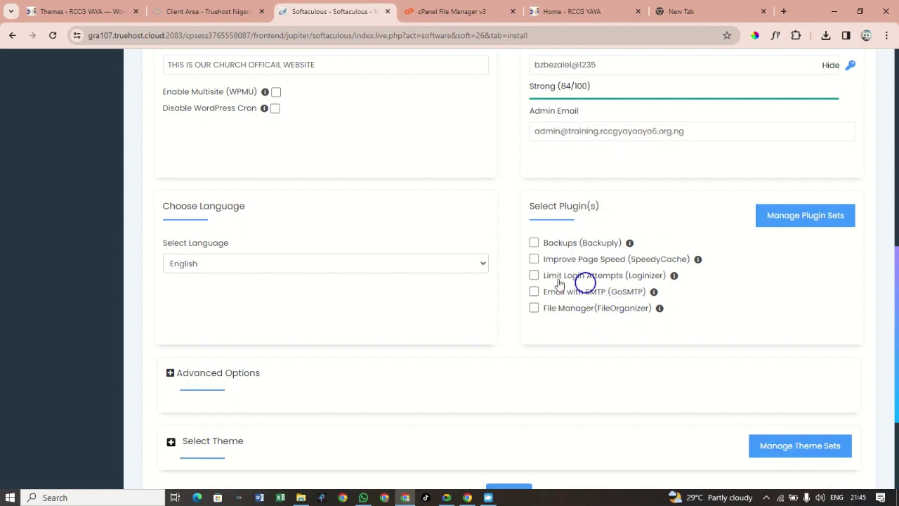
pyautogui.moveTo(893, 267); pyautogui.dragTo(894, 349)
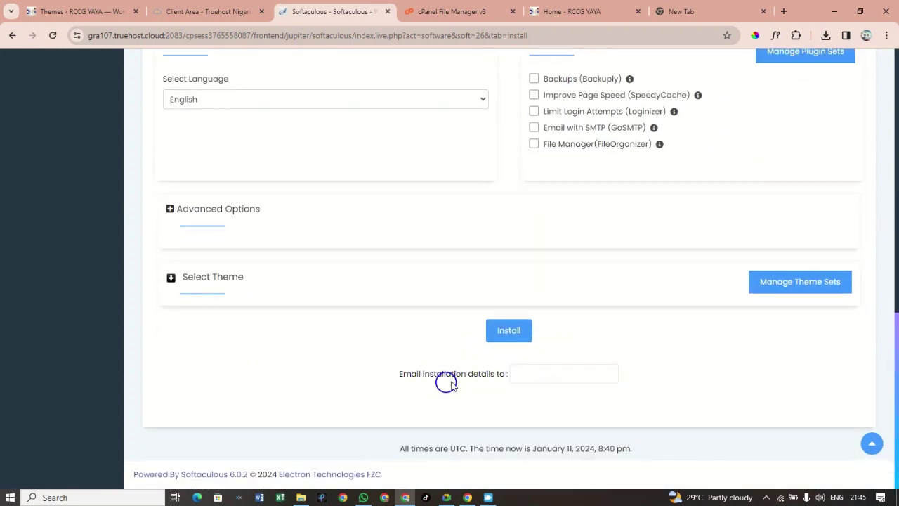
# Fill the 'Email installation details to' field with the saved autofill address.
pyautogui.click(552, 378)
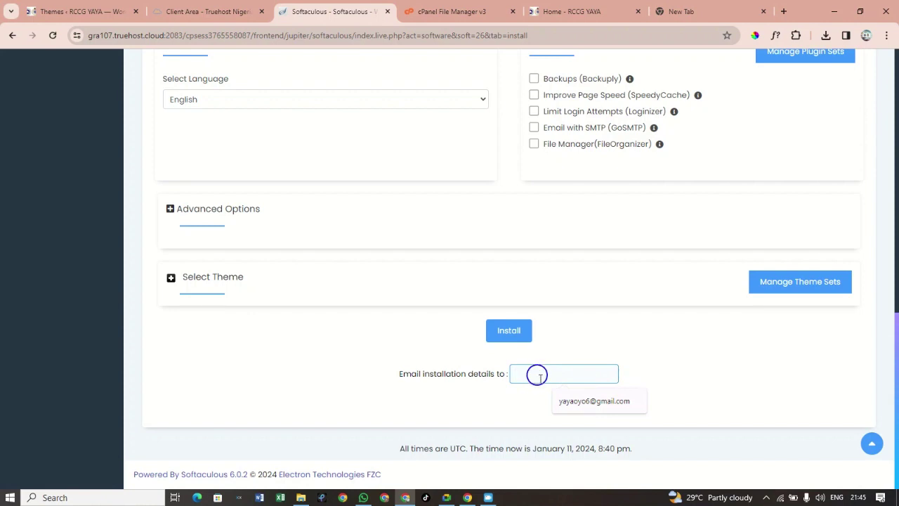
pyautogui.click(576, 402)
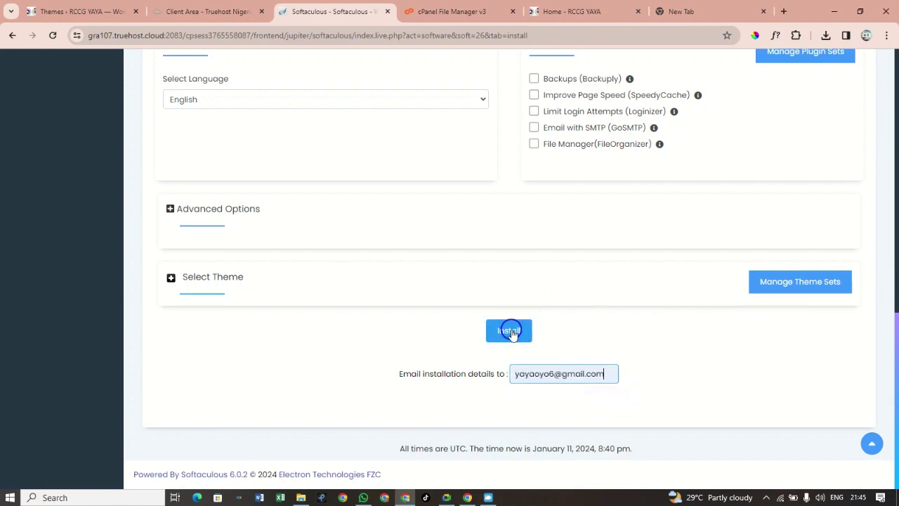
pyautogui.moveTo(891, 406)
pyautogui.mouseDown()
pyautogui.moveTo(895, 248)
pyautogui.moveTo(888, 219)
pyautogui.moveTo(893, 399)
pyautogui.mouseUp()
# Run the WordPress install and review the success page listing the site and wp-admin URLs.
pyautogui.click(529, 335)
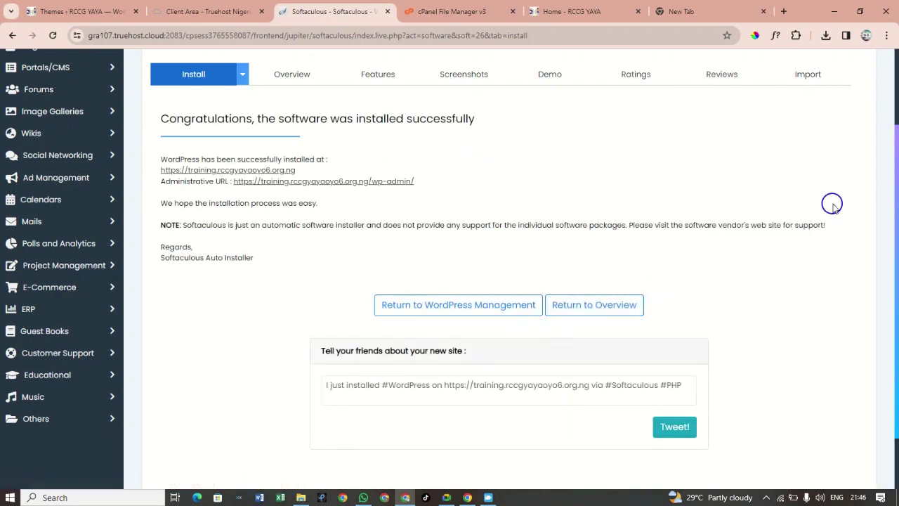
pyautogui.moveTo(896, 214); pyautogui.dragTo(897, 312)
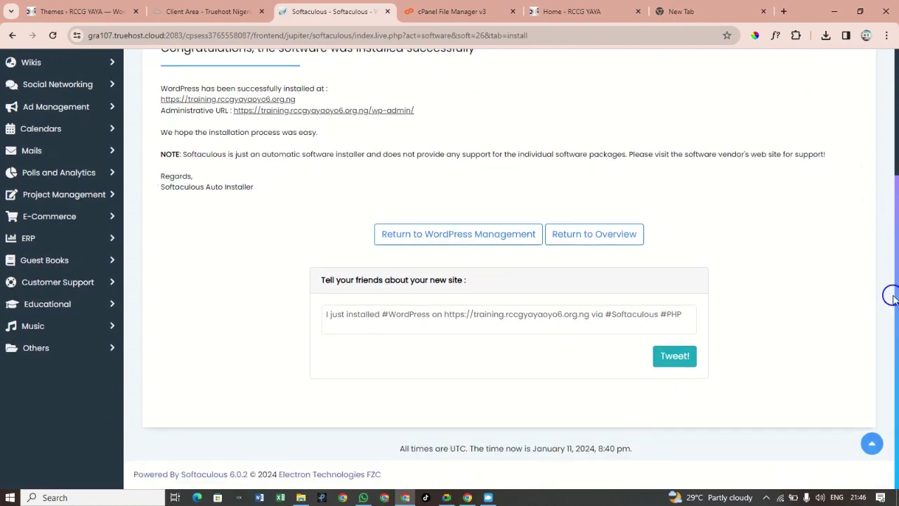
pyautogui.moveTo(895, 278)
pyautogui.mouseDown()
pyautogui.moveTo(890, 165)
pyautogui.moveTo(897, 286)
pyautogui.mouseUp()
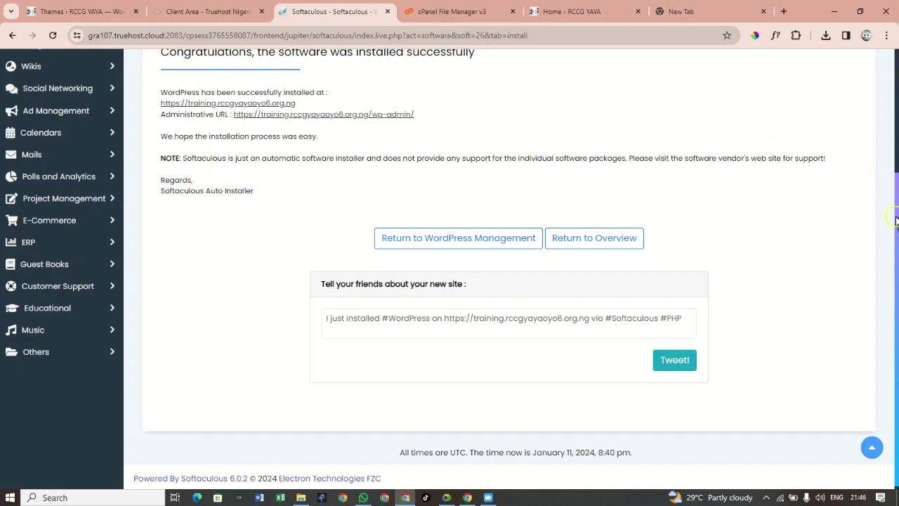
pyautogui.moveTo(896, 220); pyautogui.dragTo(885, 140)
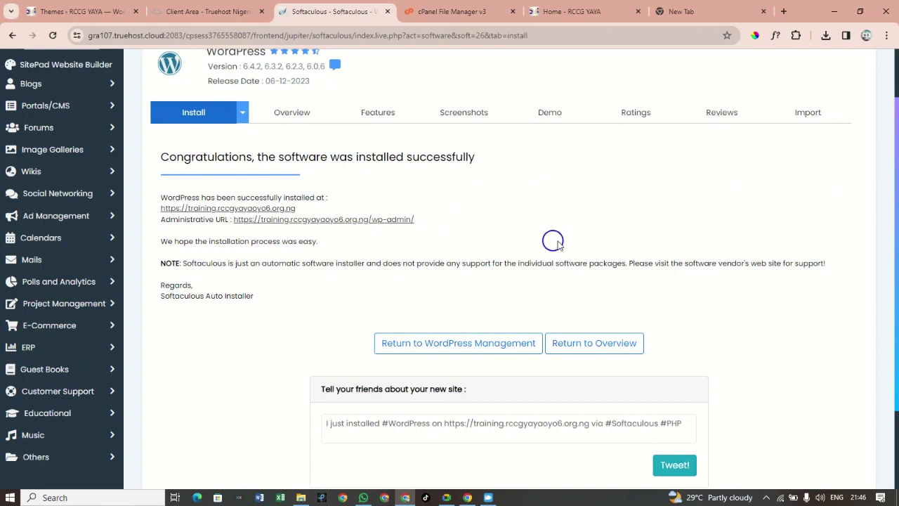
pyautogui.moveTo(894, 169); pyautogui.dragTo(893, 128)
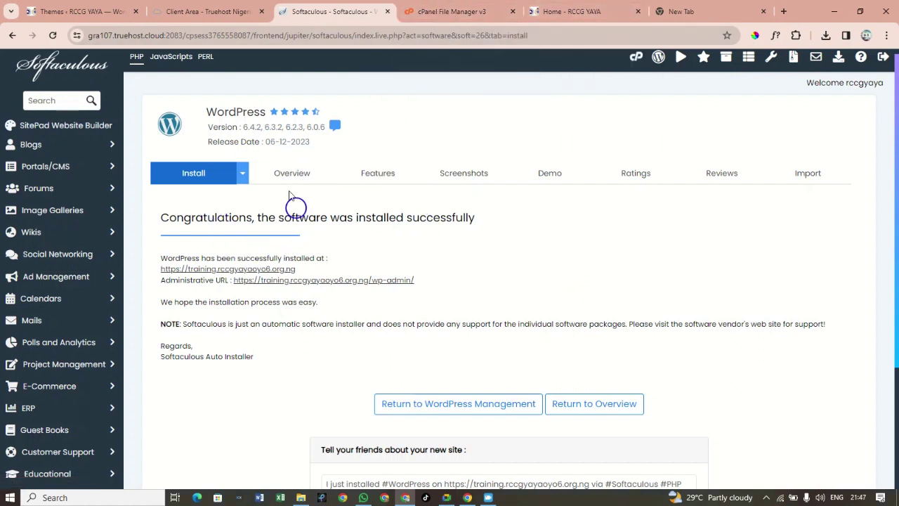
pyautogui.moveTo(894, 197); pyautogui.dragTo(890, 140)
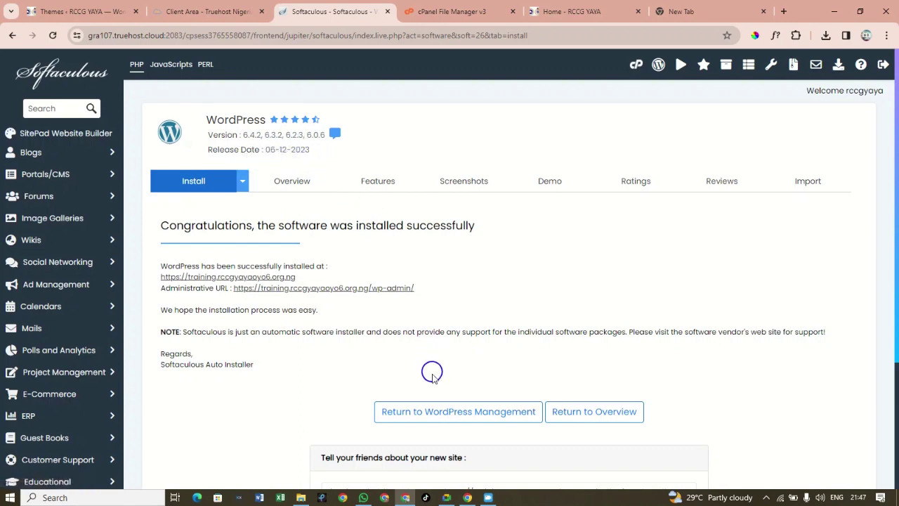
pyautogui.scroll(-3, 893, 178)
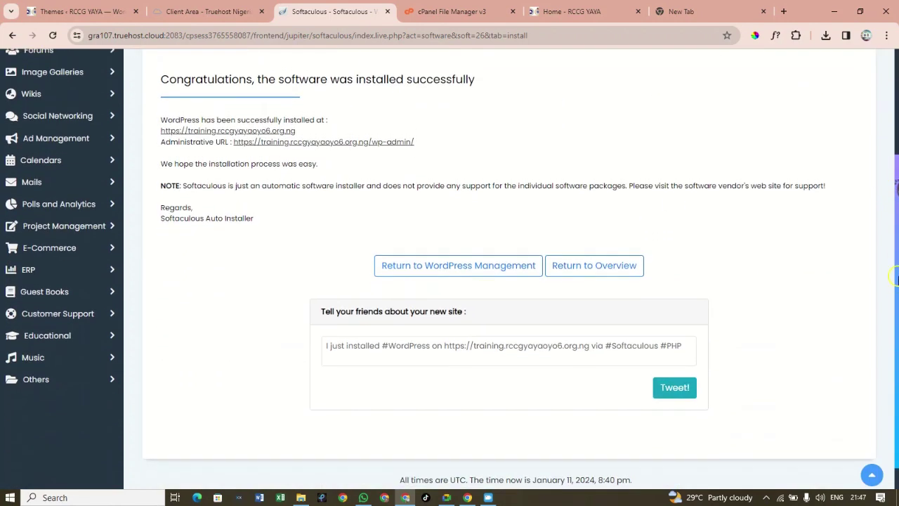
pyautogui.scroll(3, 735, 185)
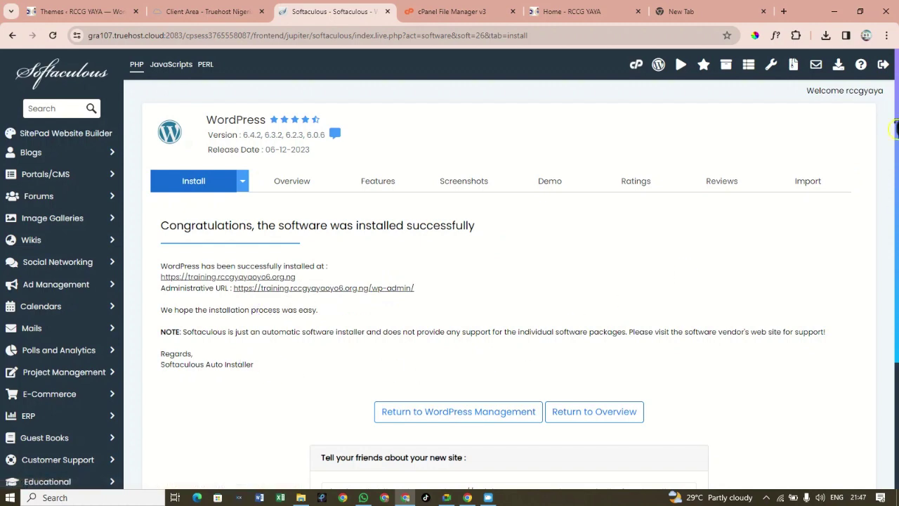
pyautogui.hotkey('ctrl', 'a')
pyautogui.click(812, 238)
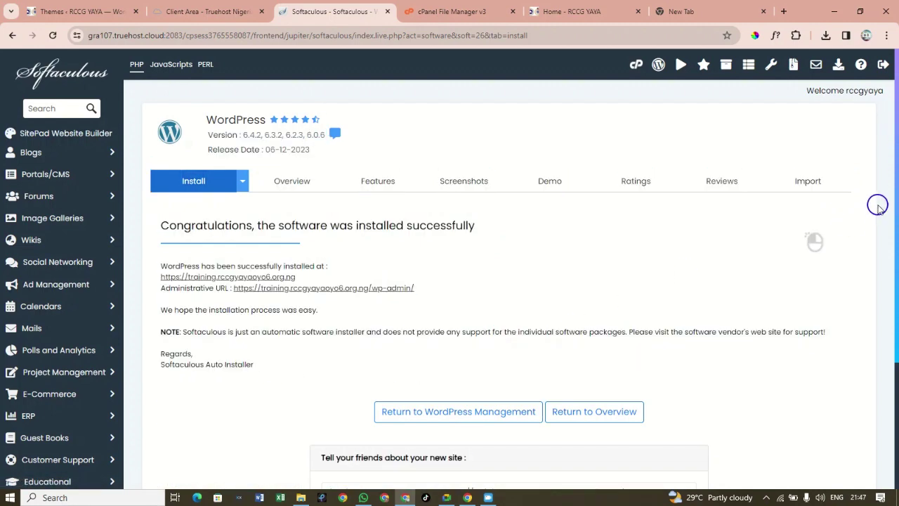
pyautogui.moveTo(895, 203)
pyautogui.mouseDown()
pyautogui.moveTo(878, 466)
pyautogui.moveTo(896, 212)
pyautogui.mouseUp()
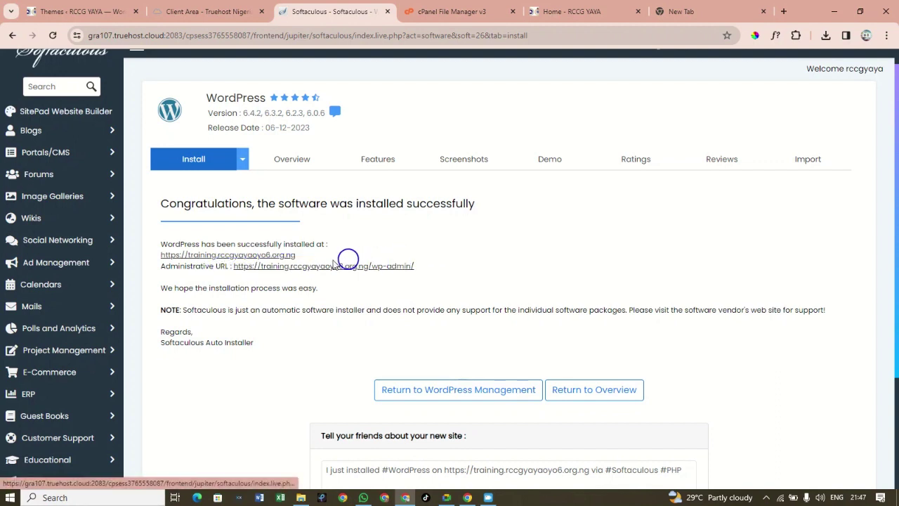
# Open the new training site's address in a separate browser tab and switch to it.
pyautogui.rightClick(214, 256)
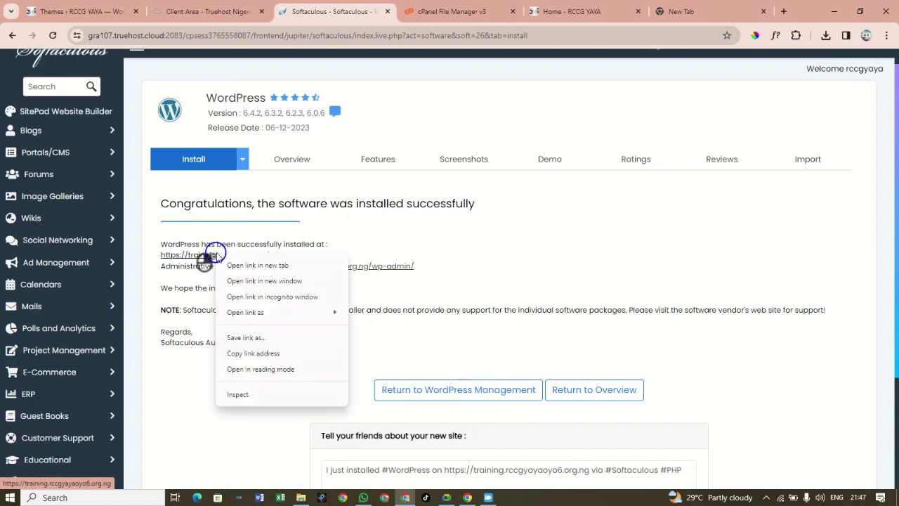
pyautogui.click(254, 267)
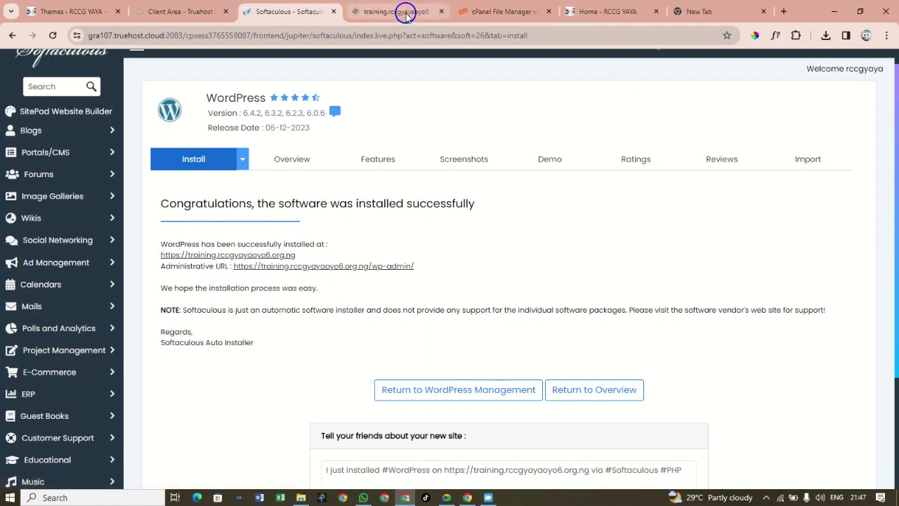
pyautogui.click(407, 14)
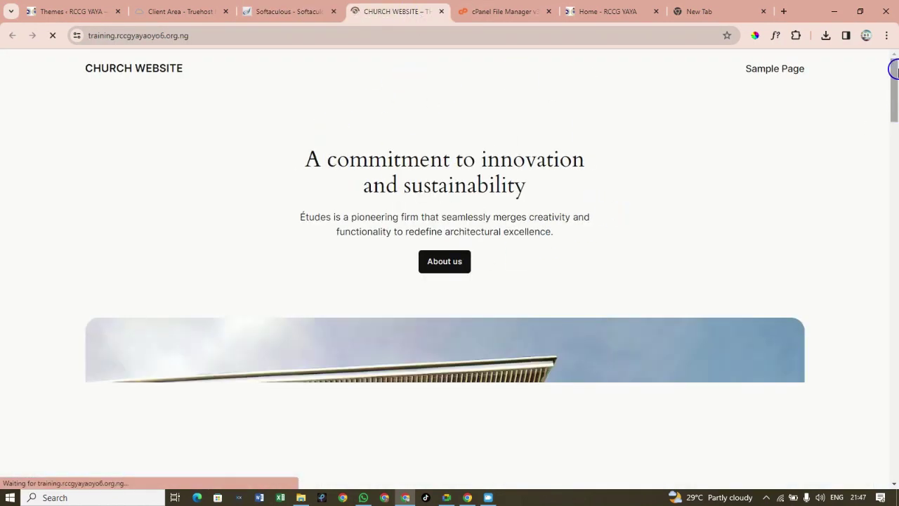
# Scroll the CHURCH WEBSITE homepage down to its footer and back, then return to the Softaculous success page.
pyautogui.moveTo(892, 78); pyautogui.dragTo(894, 81)
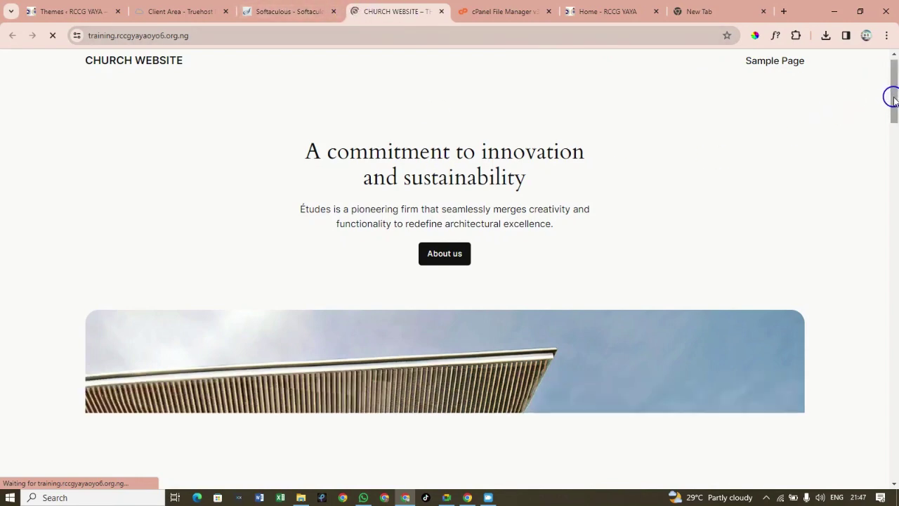
pyautogui.moveTo(893, 98); pyautogui.dragTo(894, 474)
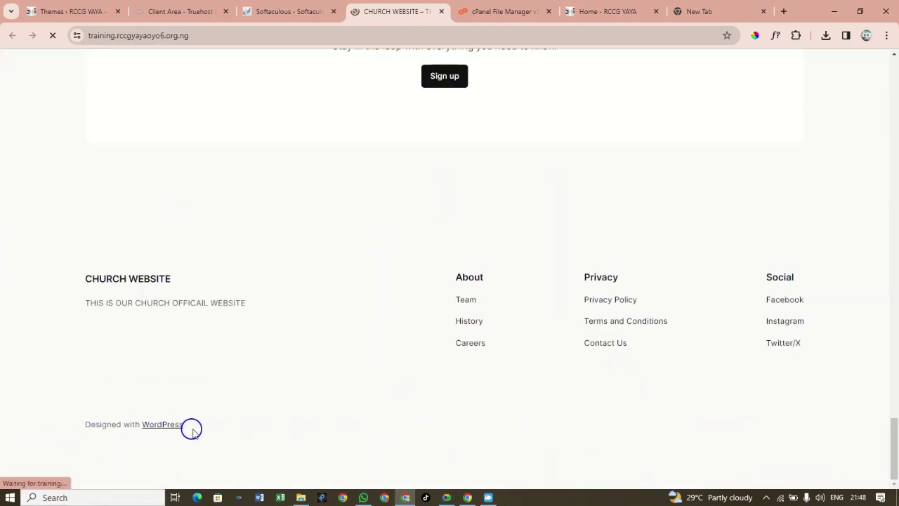
pyautogui.moveTo(893, 422); pyautogui.dragTo(892, 111)
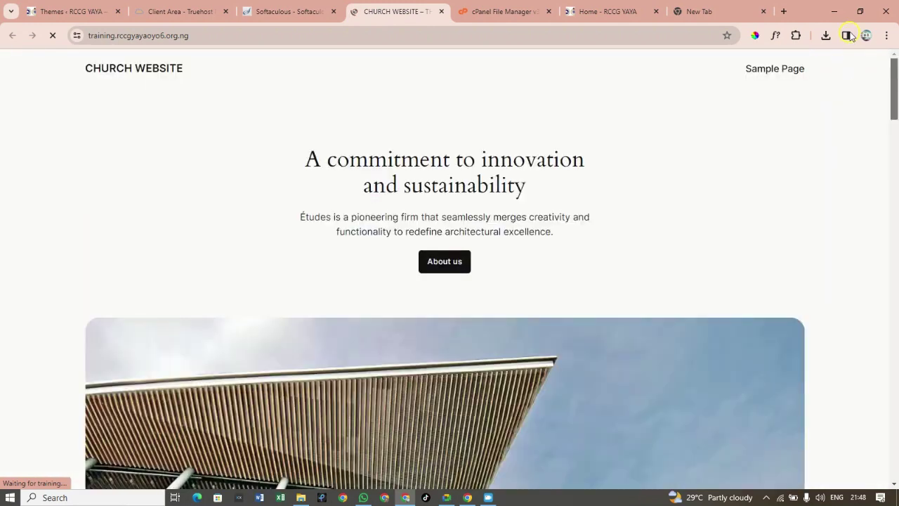
pyautogui.click(281, 14)
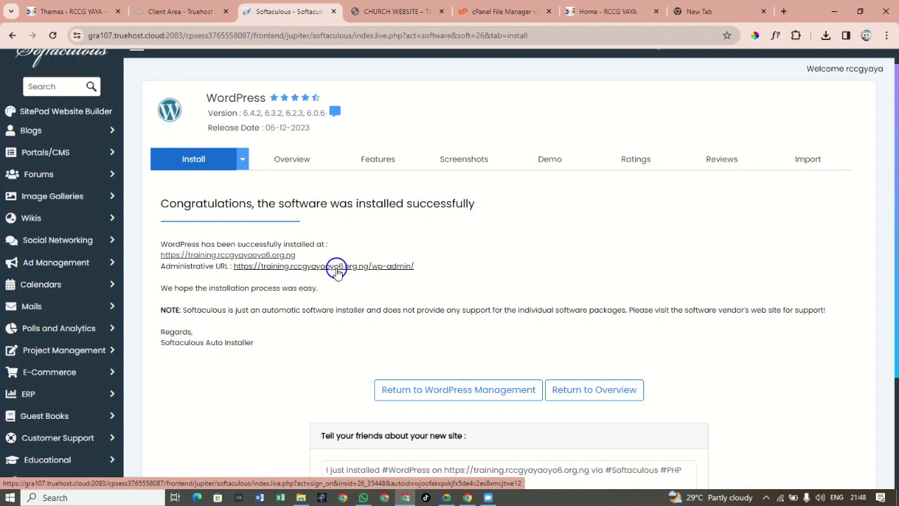
pyautogui.click(515, 11)
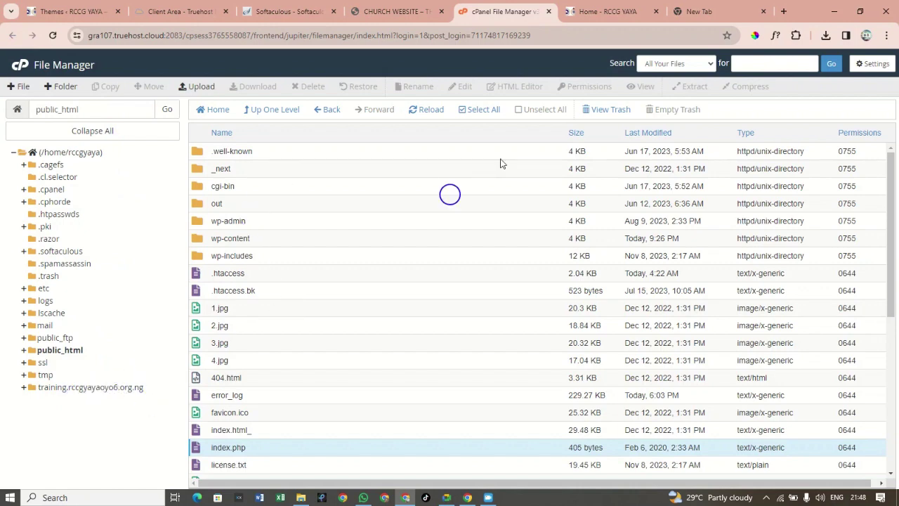
pyautogui.click(835, 12)
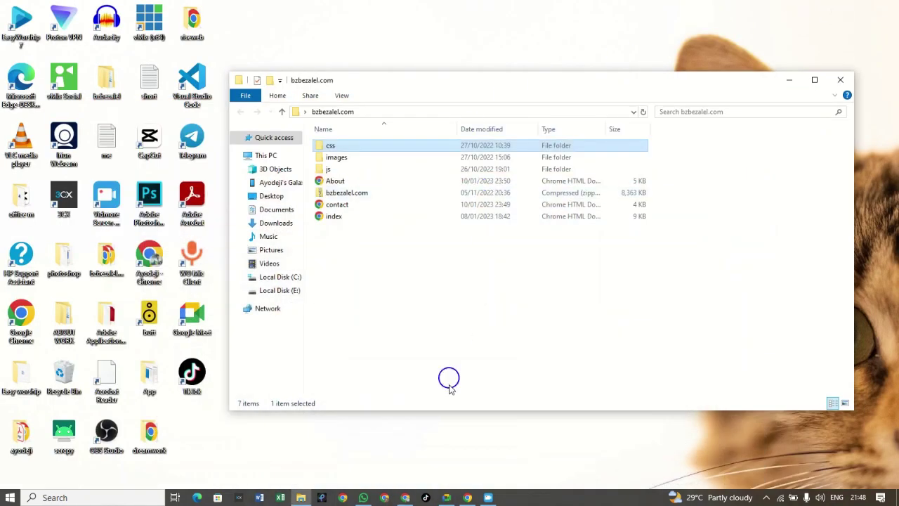
pyautogui.moveTo(406, 496)
pyautogui.click(404, 453)
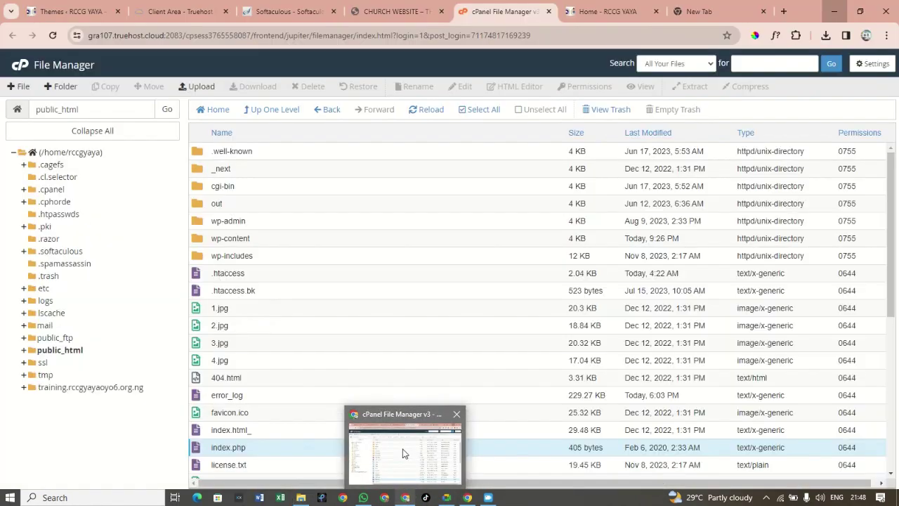
pyautogui.click(371, 12)
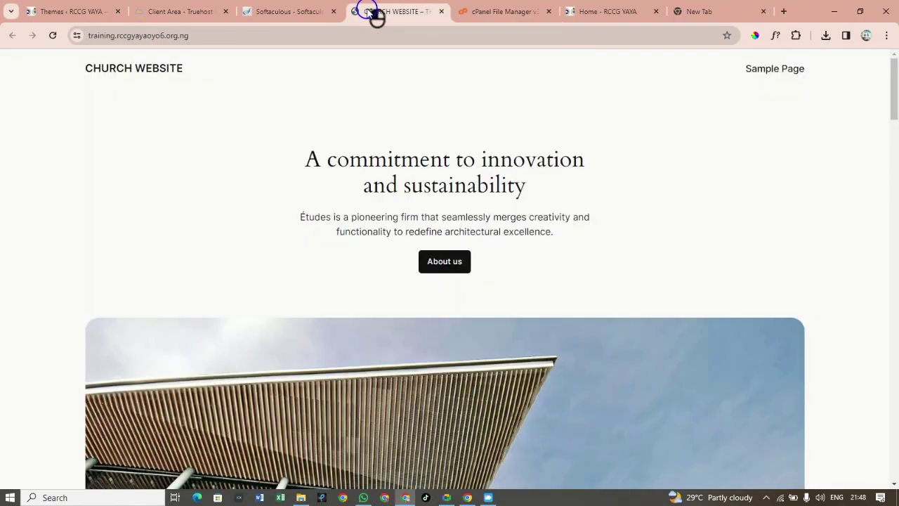
pyautogui.click(288, 12)
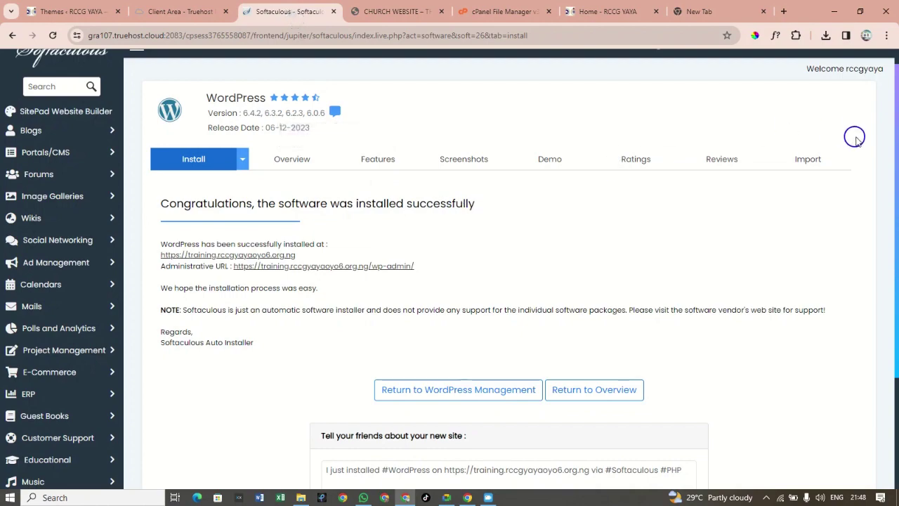
pyautogui.scroll(-3, 872, 144)
pyautogui.scroll(3, 892, 149)
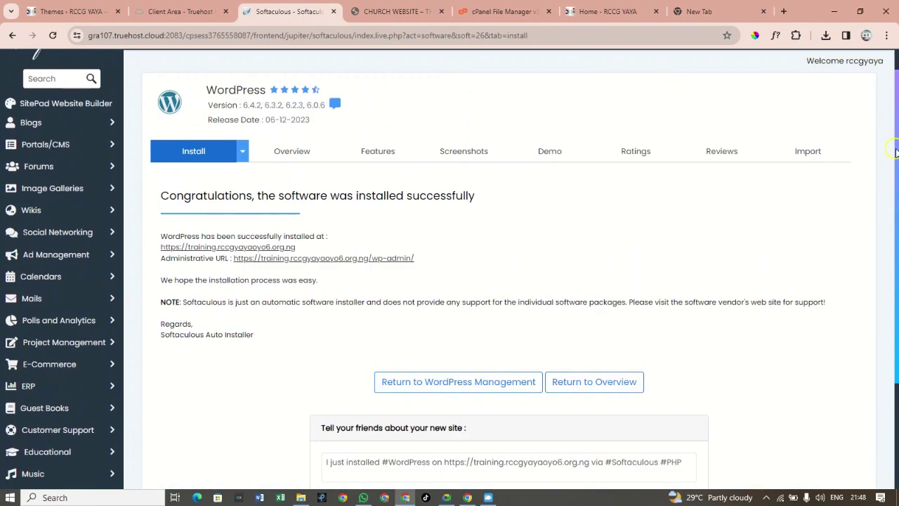
pyautogui.scroll(-3, 896, 152)
pyautogui.scroll(2, 891, 189)
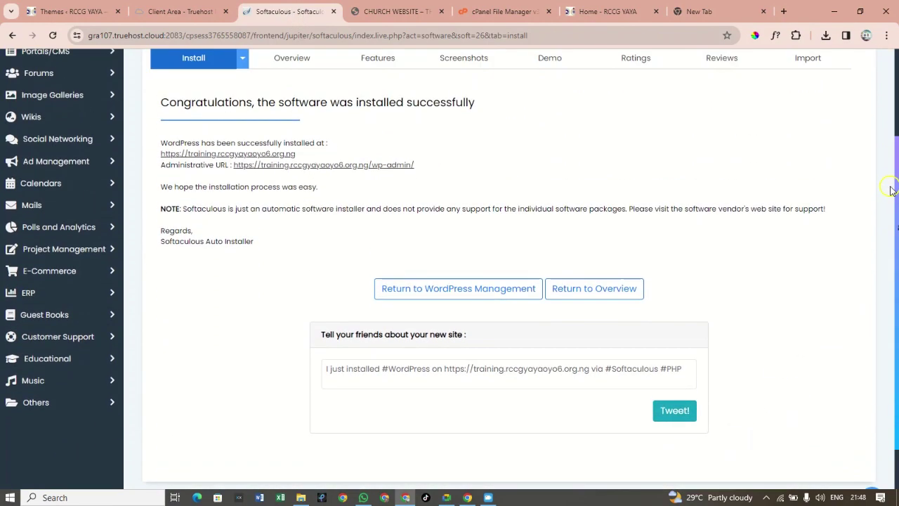
pyautogui.scroll(2, 891, 190)
pyautogui.scroll(-3, 896, 235)
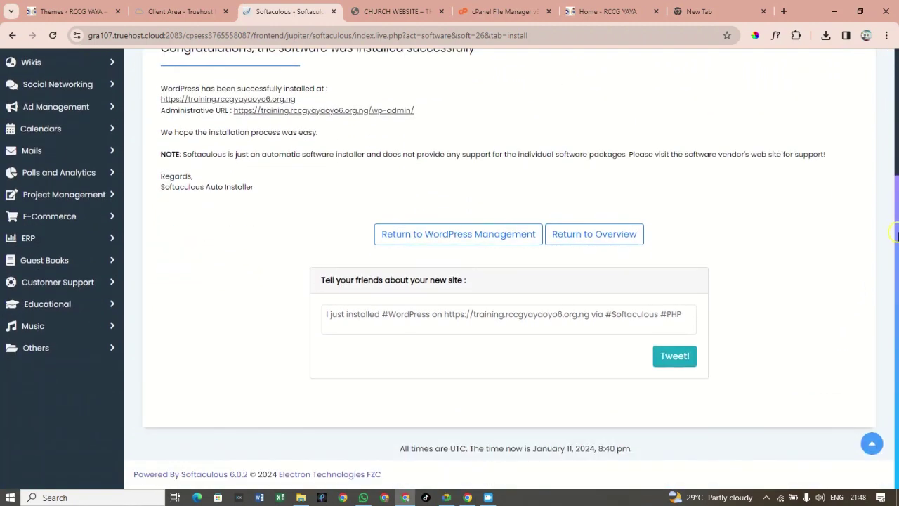
pyautogui.scroll(2, 896, 235)
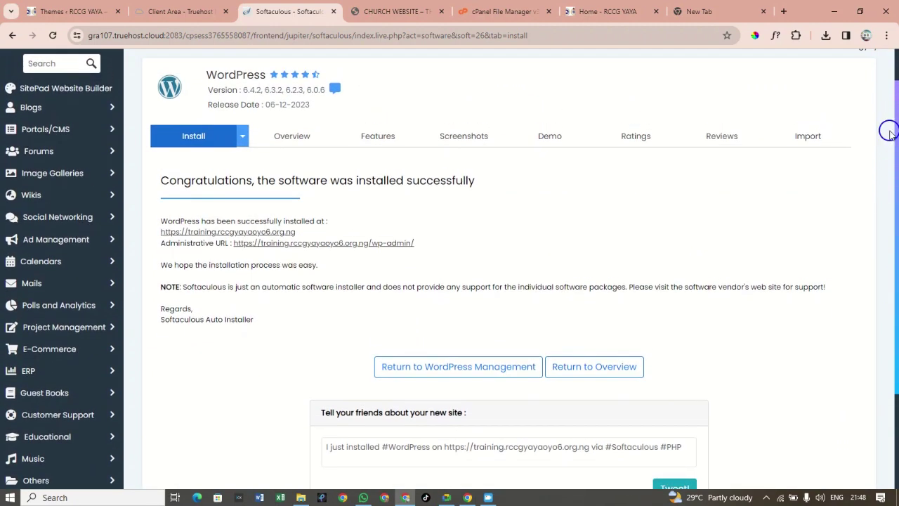
pyautogui.scroll(1, 894, 125)
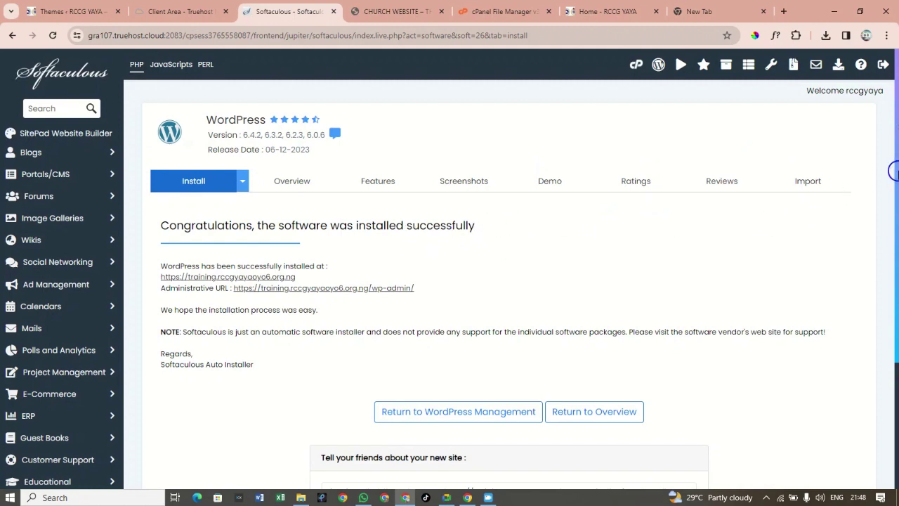
pyautogui.moveTo(896, 171); pyautogui.dragTo(888, 212)
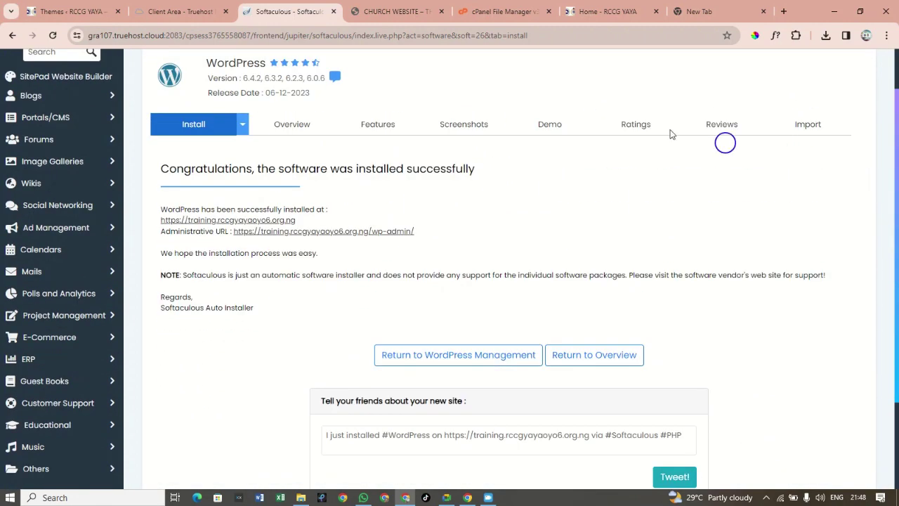
pyautogui.click(375, 237)
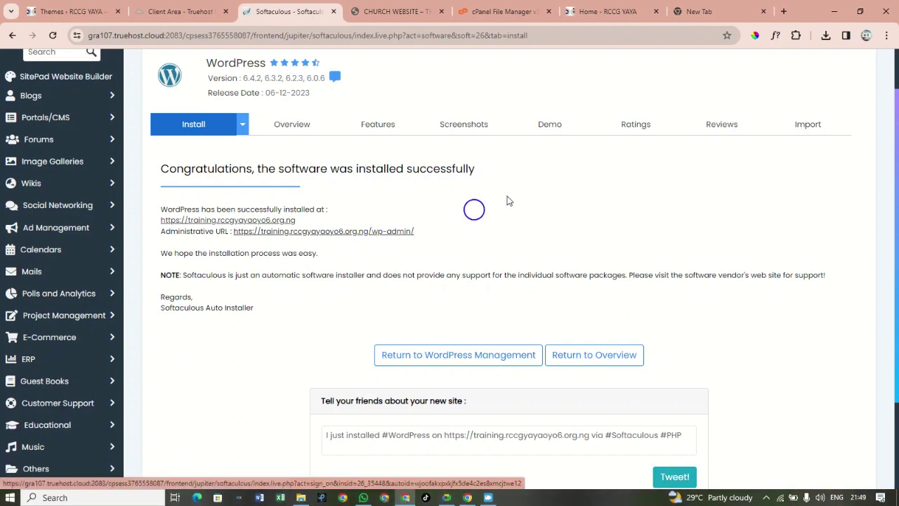
pyautogui.click(699, 12)
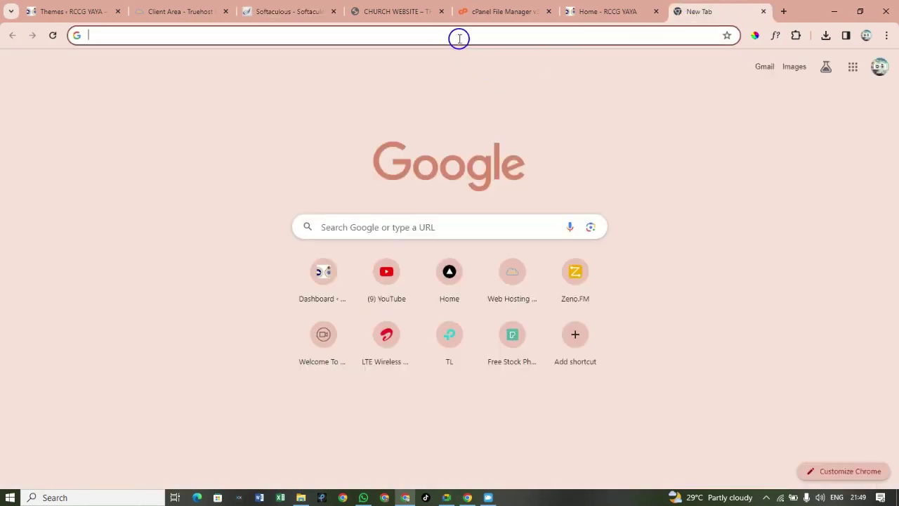
pyautogui.click(458, 36)
pyautogui.write('tra')
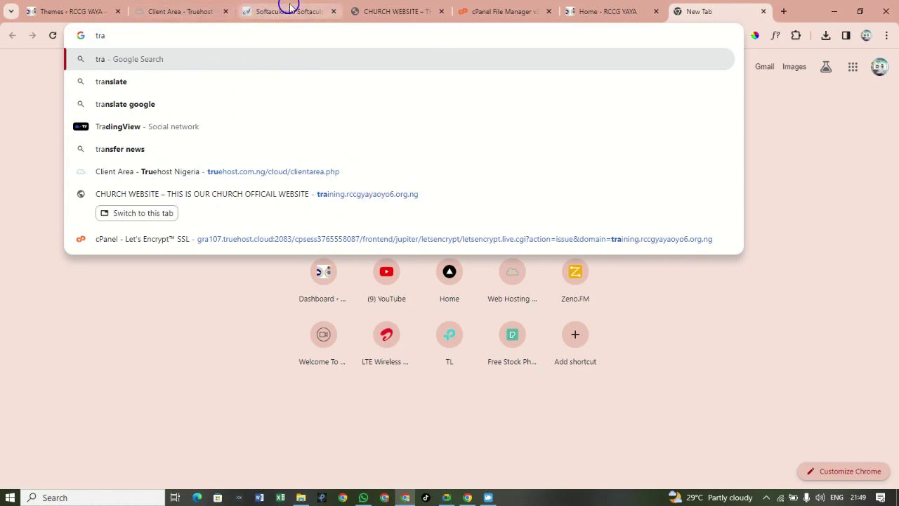
pyautogui.click(376, 15)
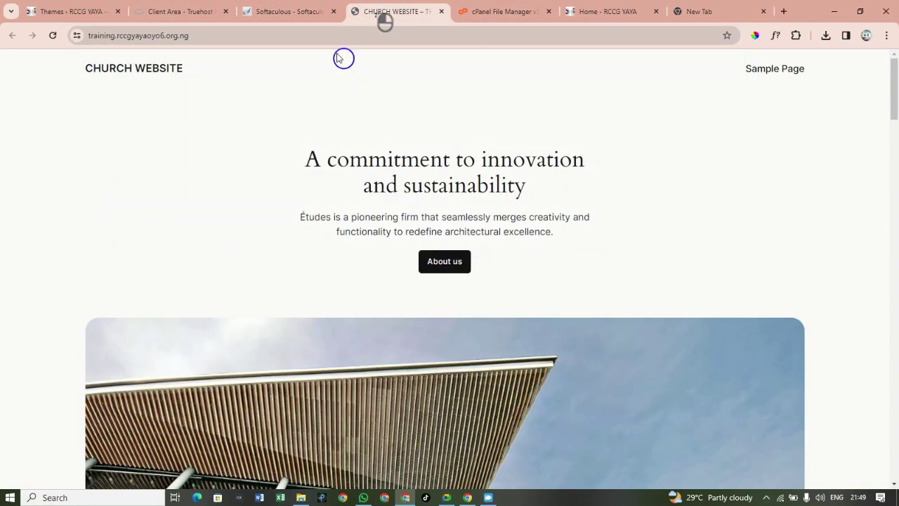
pyautogui.click(288, 15)
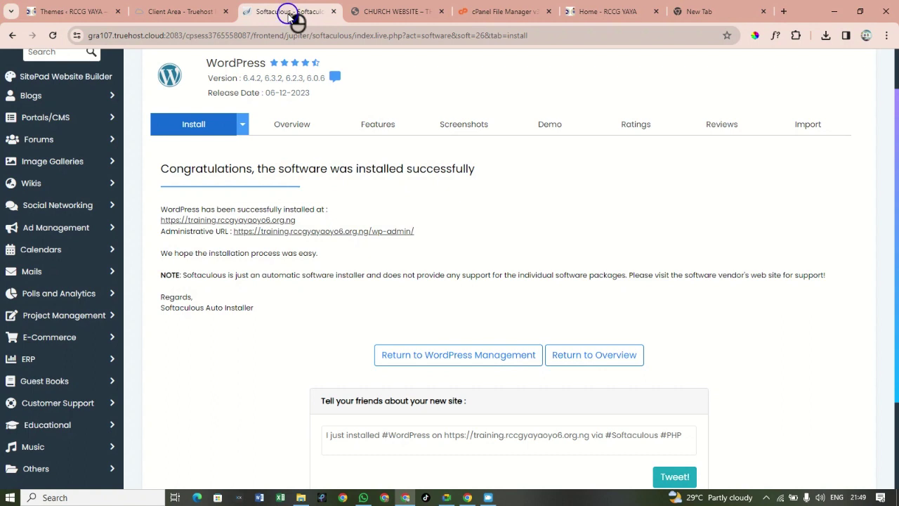
pyautogui.rightClick(345, 230)
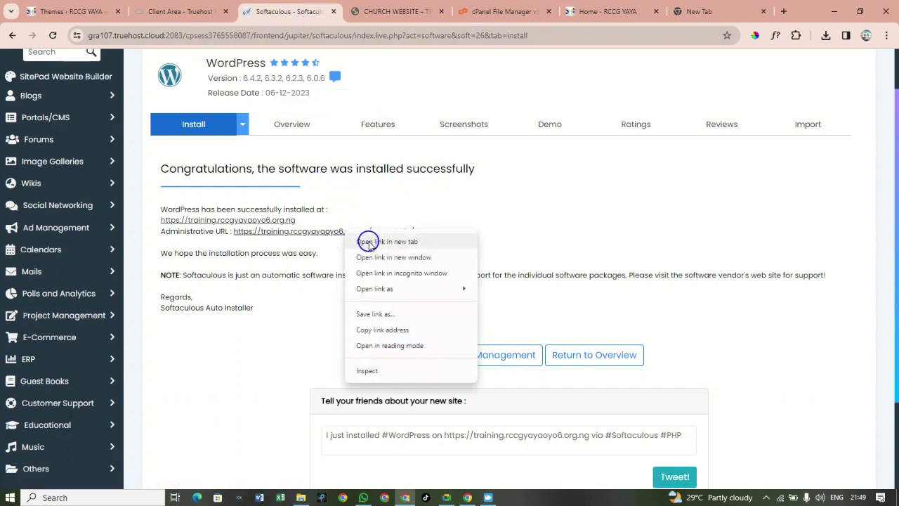
pyautogui.click(392, 331)
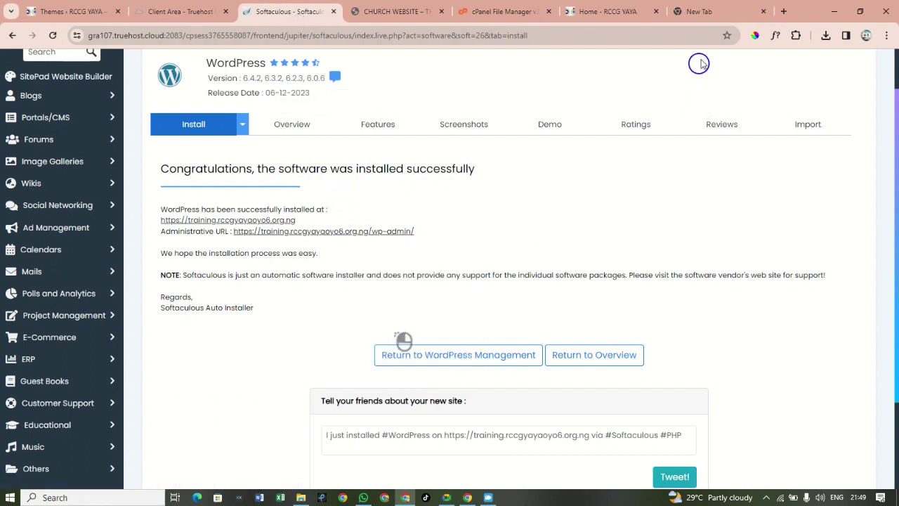
pyautogui.click(690, 15)
pyautogui.click(492, 36)
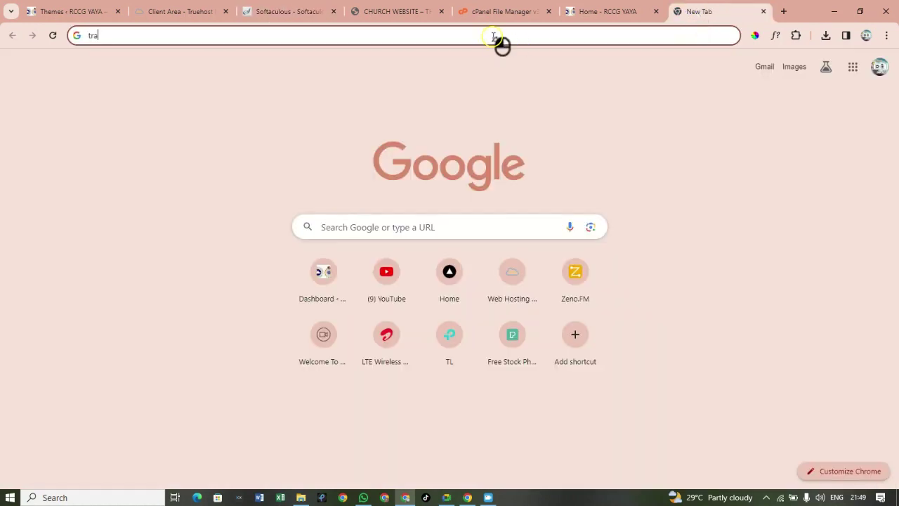
pyautogui.hotkey('ctrl', 'v')
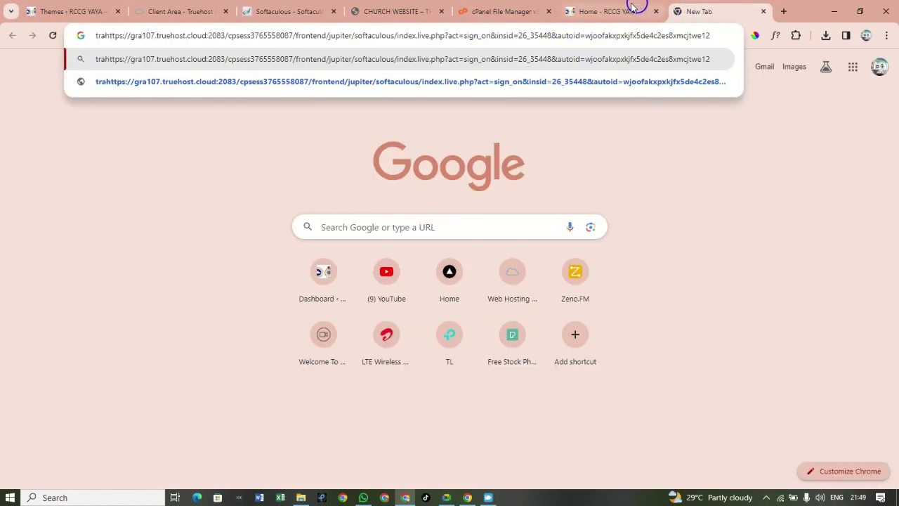
pyautogui.click(277, 10)
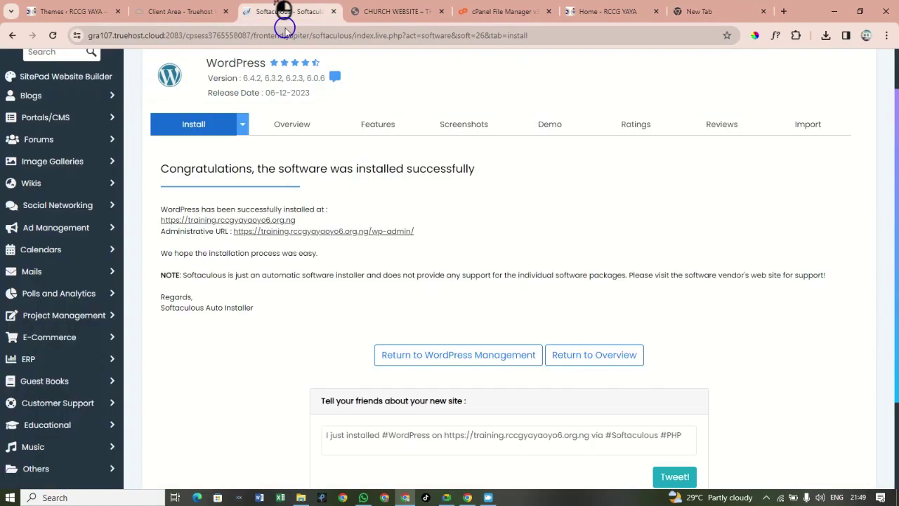
# Launch the wp-admin Administrative URL in a new tab and return to the Softaculous success page.
pyautogui.click(312, 234)
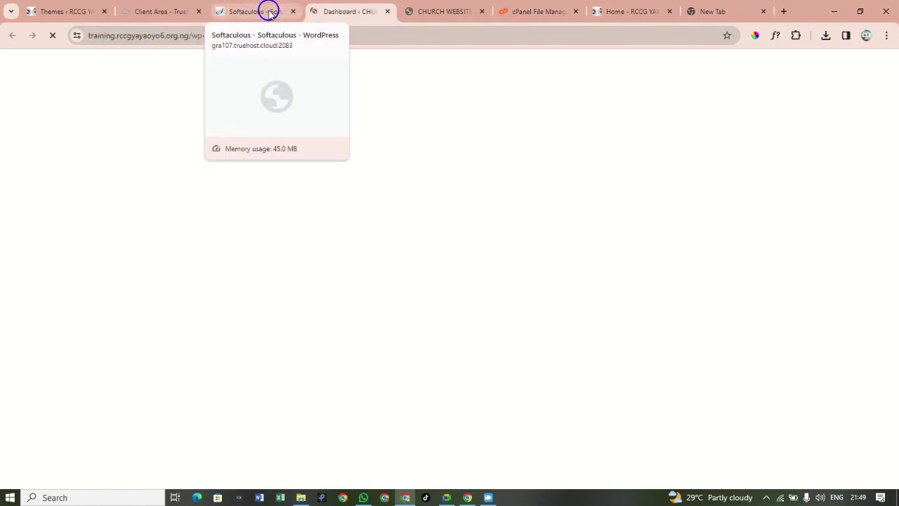
pyautogui.click(269, 14)
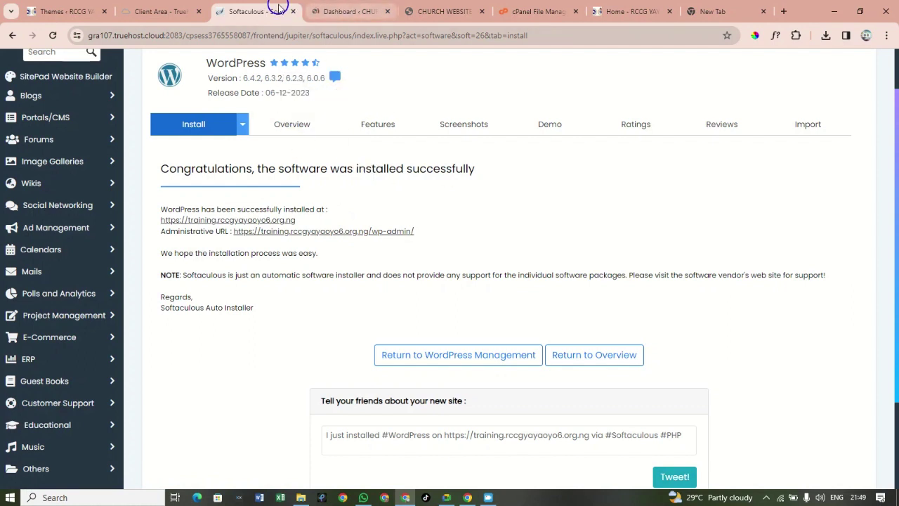
# Look over the CHURCH WEBSITE homepage and its web address, then minimize the browser window.
pyautogui.click(449, 14)
pyautogui.click(211, 38)
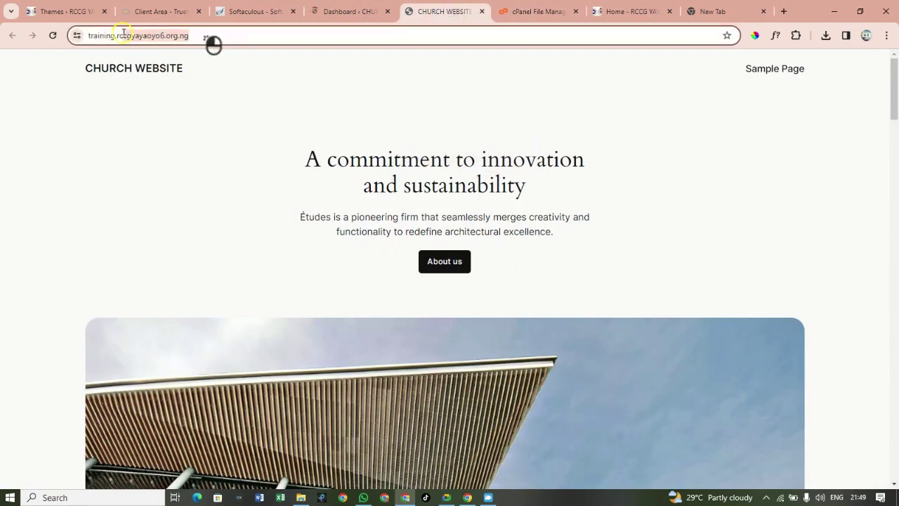
pyautogui.click(51, 35)
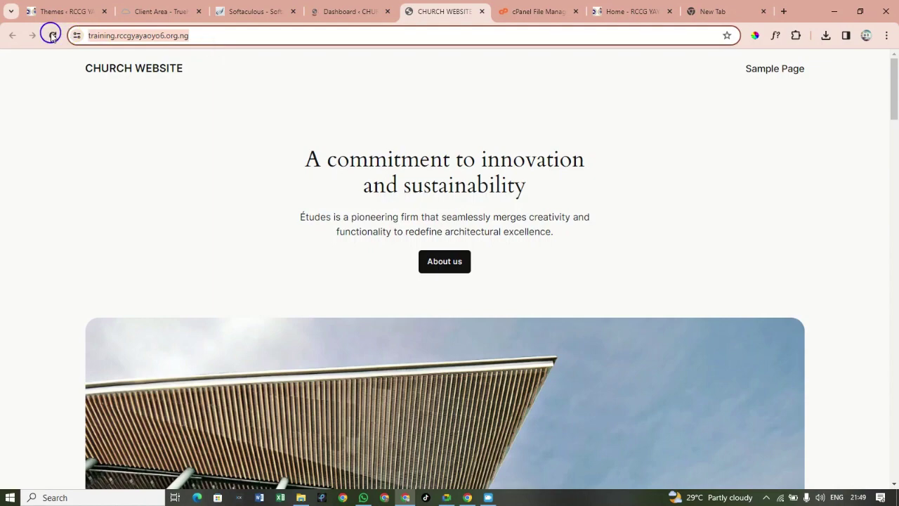
pyautogui.click(834, 11)
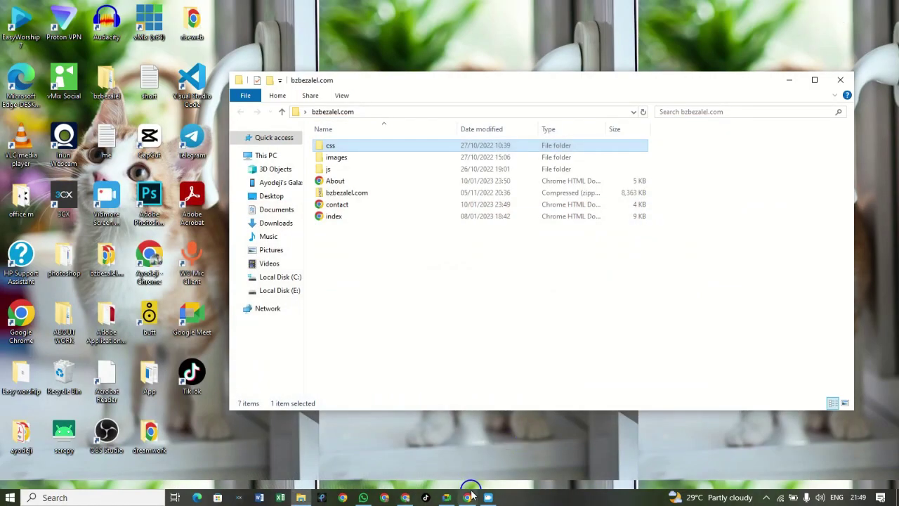
# Restore the Chrome window showing the CHURCH WEBSITE homepage from the taskbar preview.
pyautogui.moveTo(474, 498)
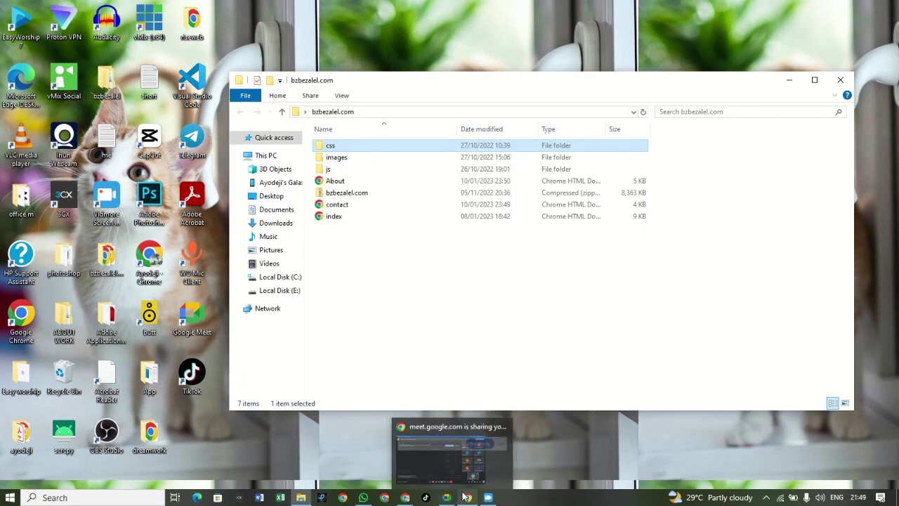
pyautogui.click(467, 498)
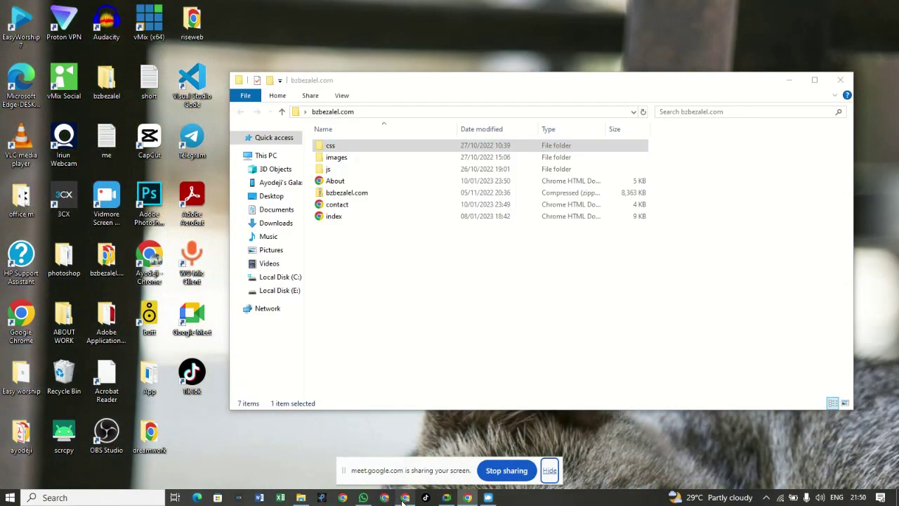
pyautogui.moveTo(404, 499)
pyautogui.click(403, 462)
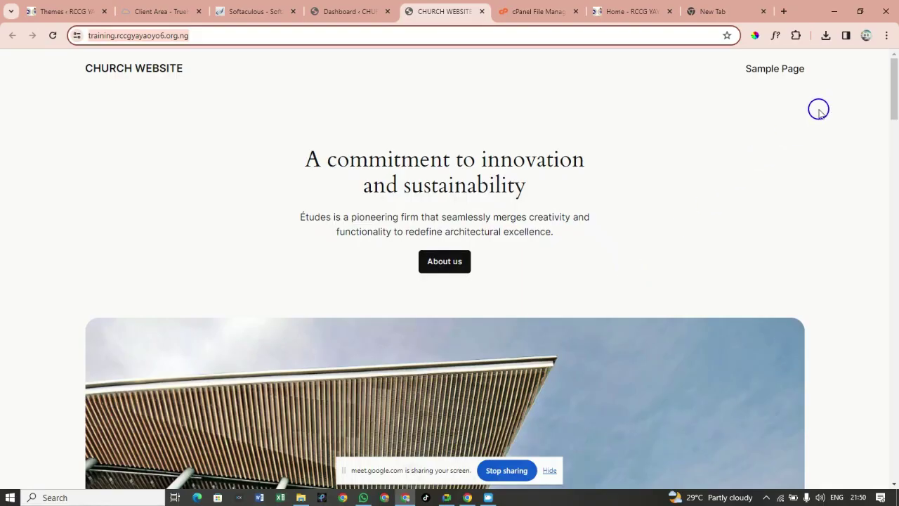
# In a new Incognito window, go to training.rccgyayaoyo6.org.ng/admin to reach the WordPress login page.
pyautogui.click(886, 35)
pyautogui.click(887, 36)
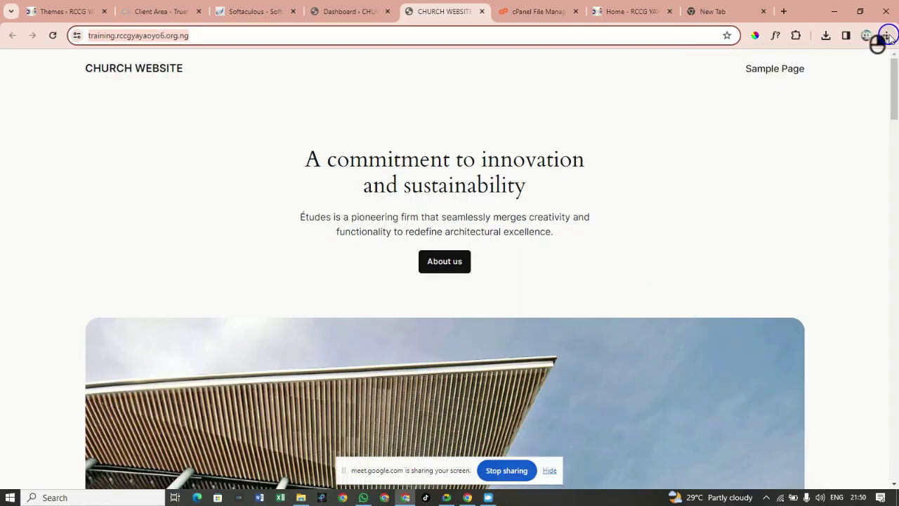
pyautogui.click(887, 35)
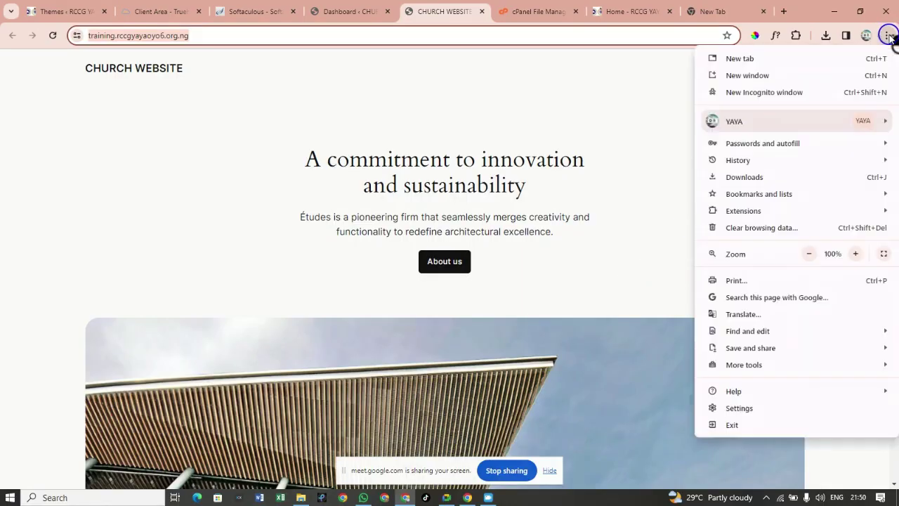
pyautogui.click(773, 94)
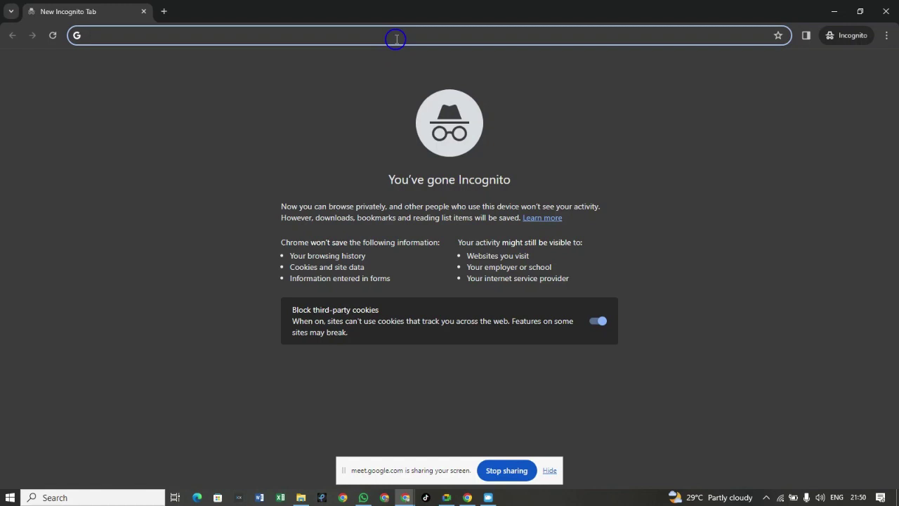
pyautogui.hotkey('ctrl', 'v')
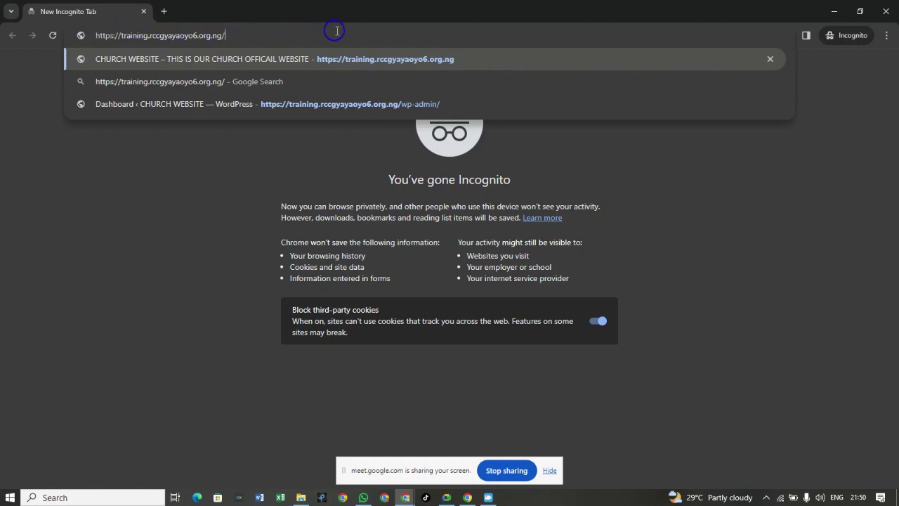
pyautogui.write('admin')
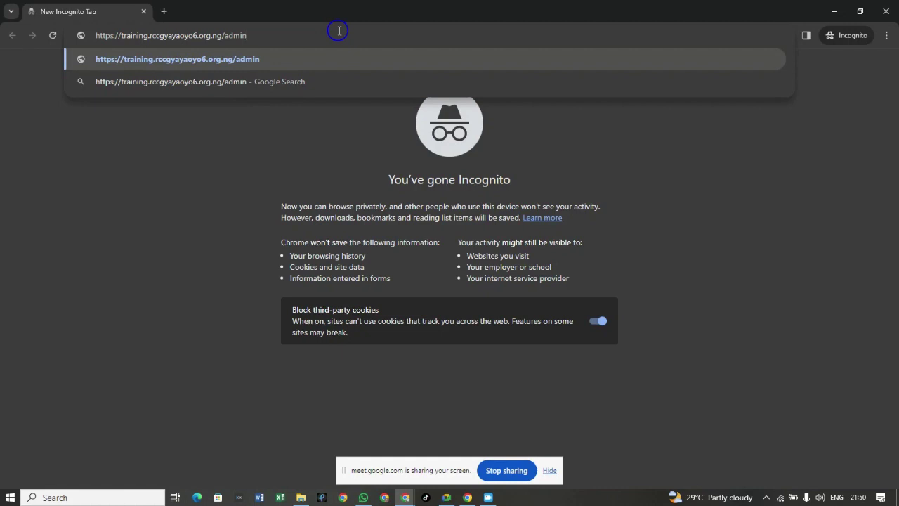
pyautogui.press('Return')
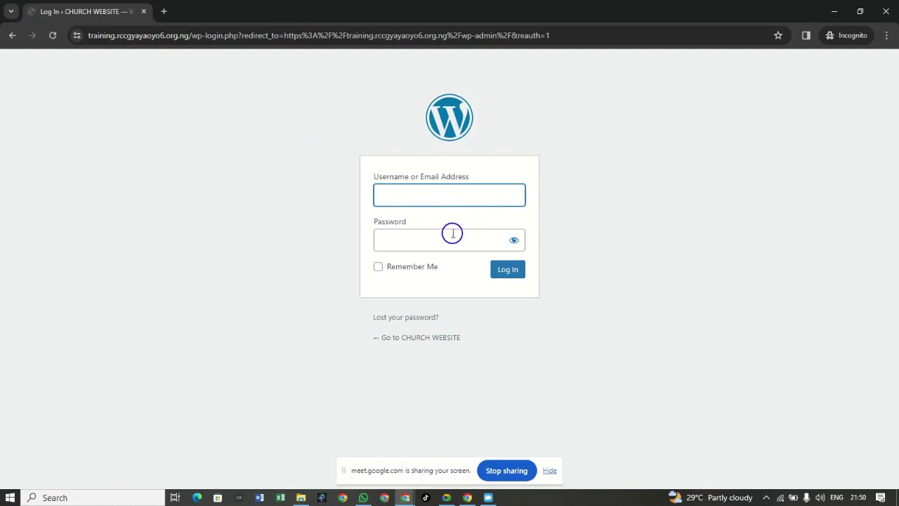
# Log in to WordPress admin with the administrator username and password, then minimize the Incognito window.
pyautogui.click(426, 196)
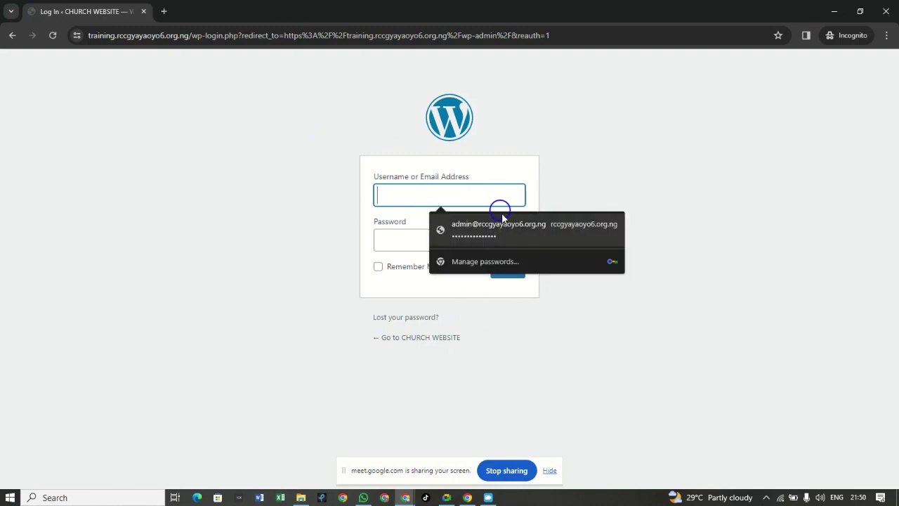
pyautogui.click(517, 234)
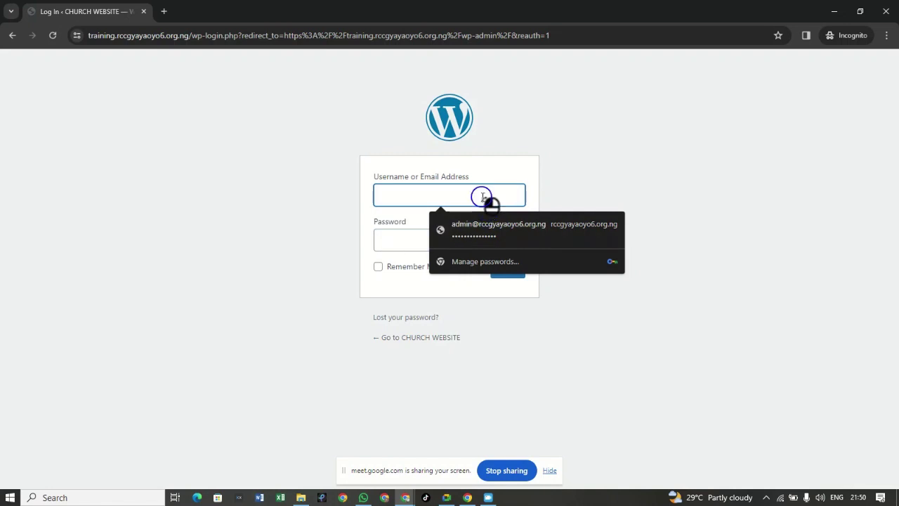
pyautogui.click(685, 290)
pyautogui.click(436, 194)
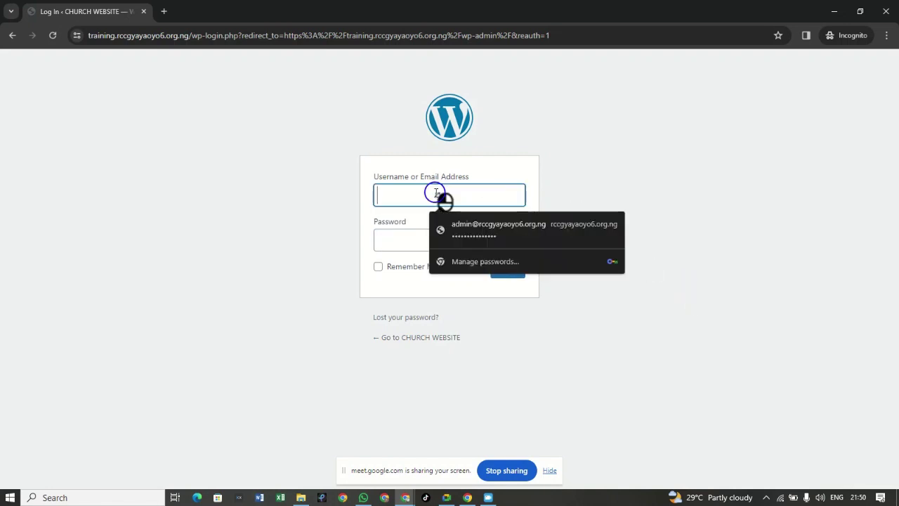
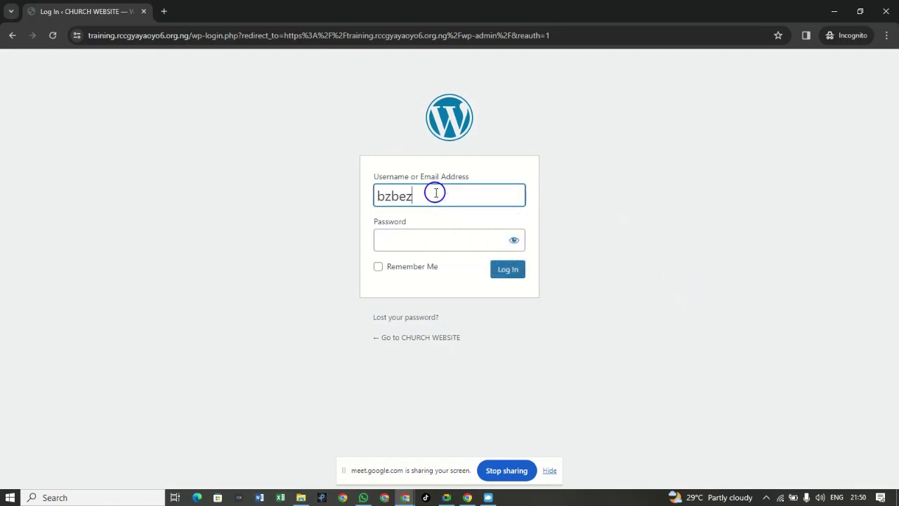
pyautogui.click(460, 241)
pyautogui.click(514, 240)
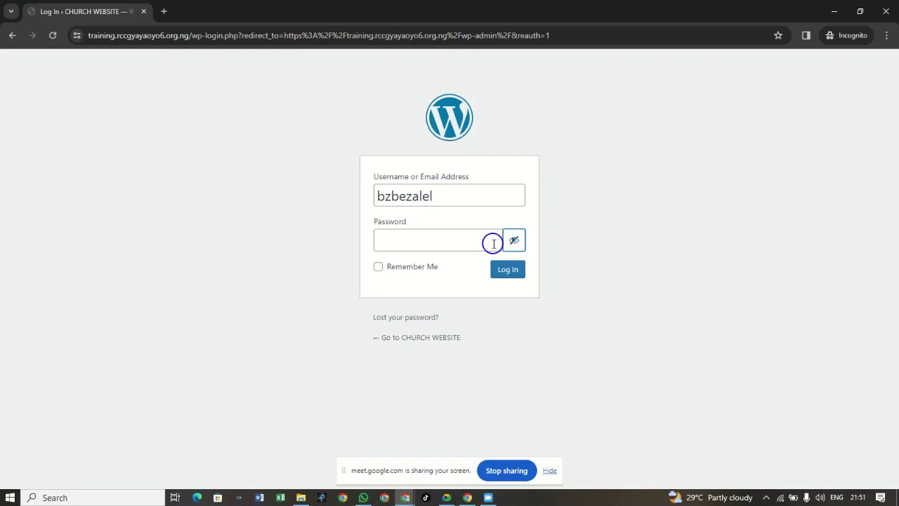
pyautogui.click(450, 243)
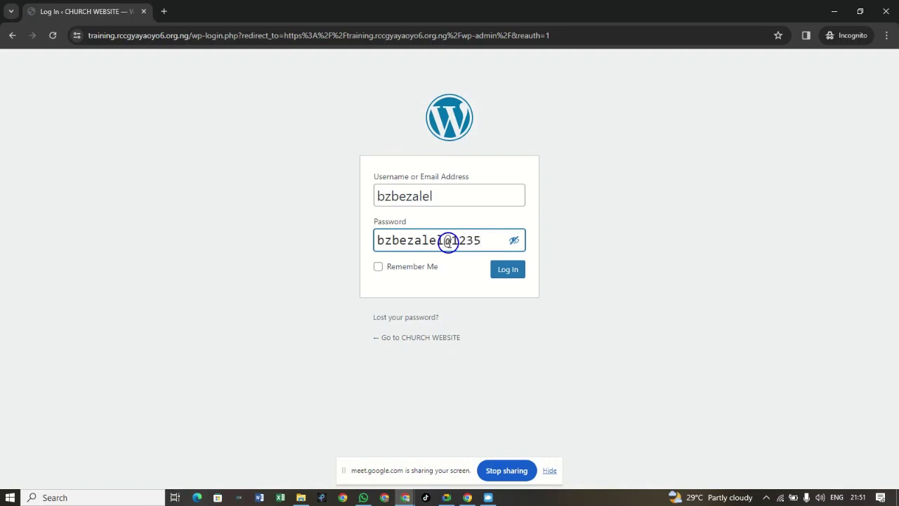
pyautogui.click(509, 271)
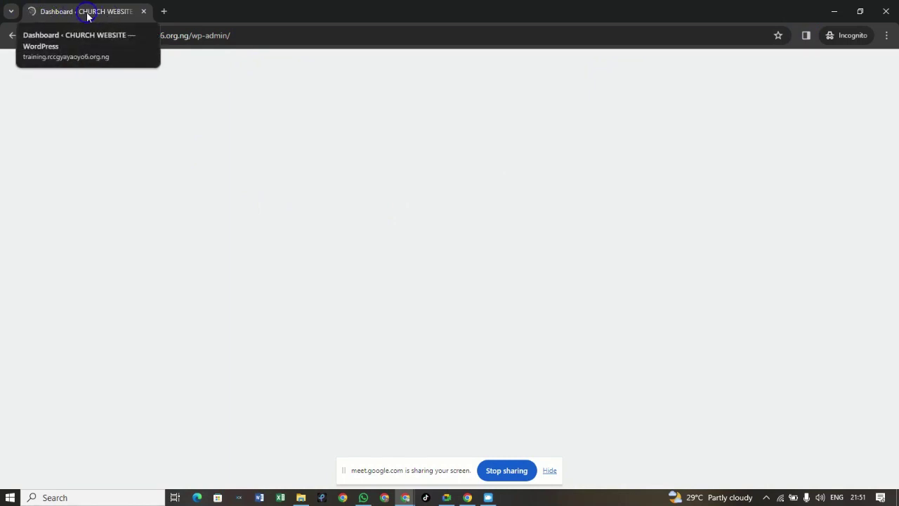
pyautogui.click(840, 13)
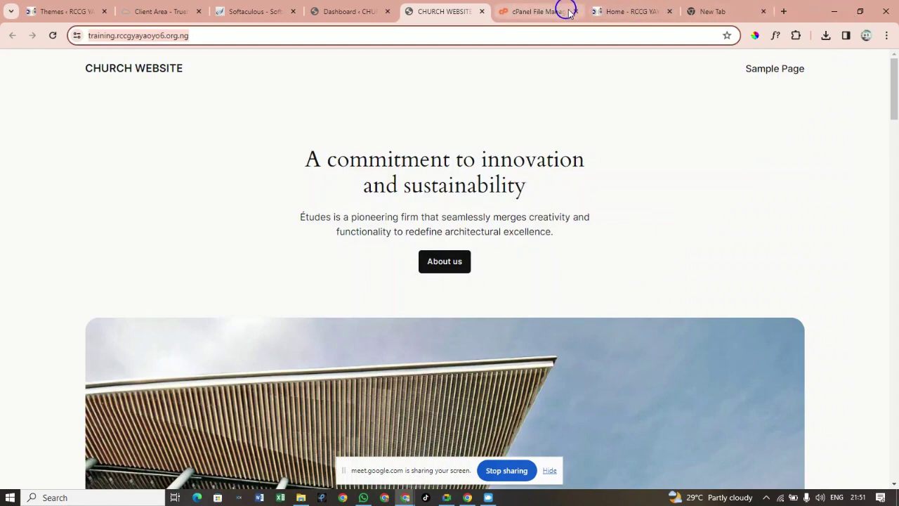
# Close the Incognito window and dismiss the Welcome to WordPress panel on the Dashboard.
pyautogui.click(343, 12)
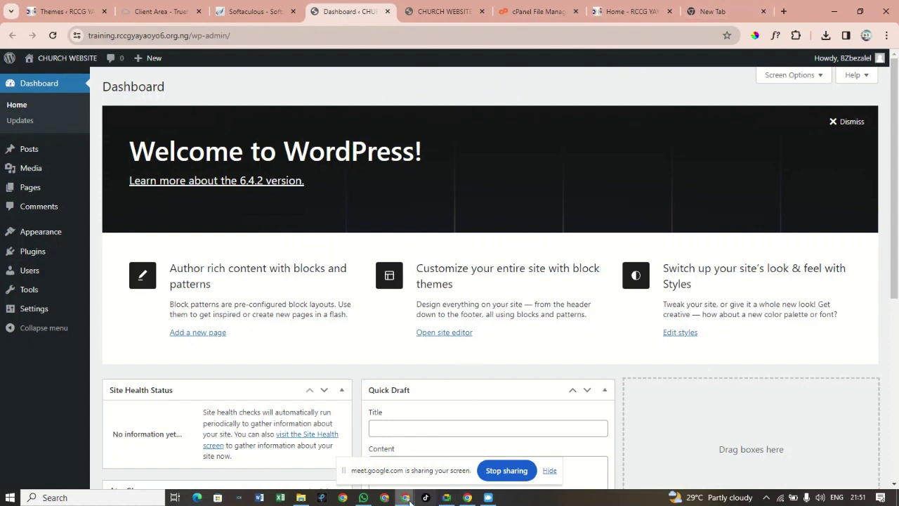
pyautogui.moveTo(406, 502)
pyautogui.click(442, 468)
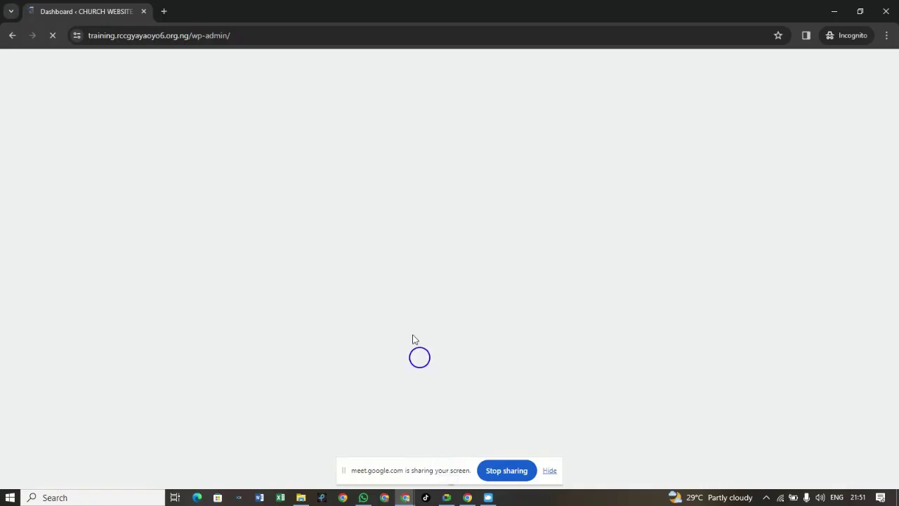
pyautogui.click(888, 13)
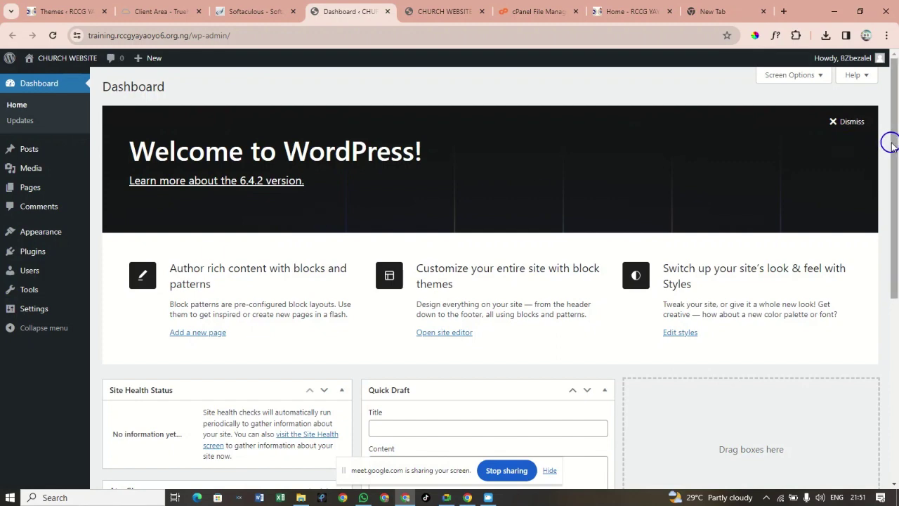
pyautogui.moveTo(894, 144)
pyautogui.mouseDown()
pyautogui.moveTo(895, 373)
pyautogui.moveTo(894, 176)
pyautogui.moveTo(877, 138)
pyautogui.mouseUp()
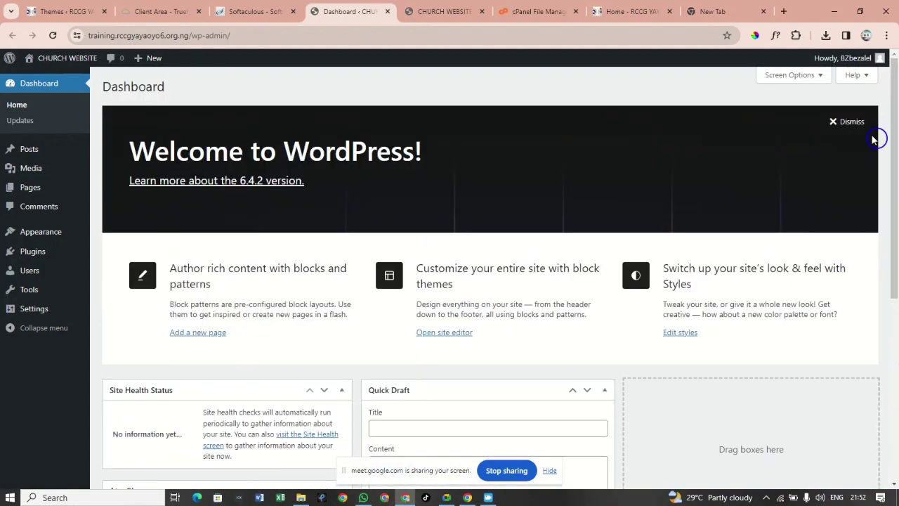
pyautogui.click(843, 122)
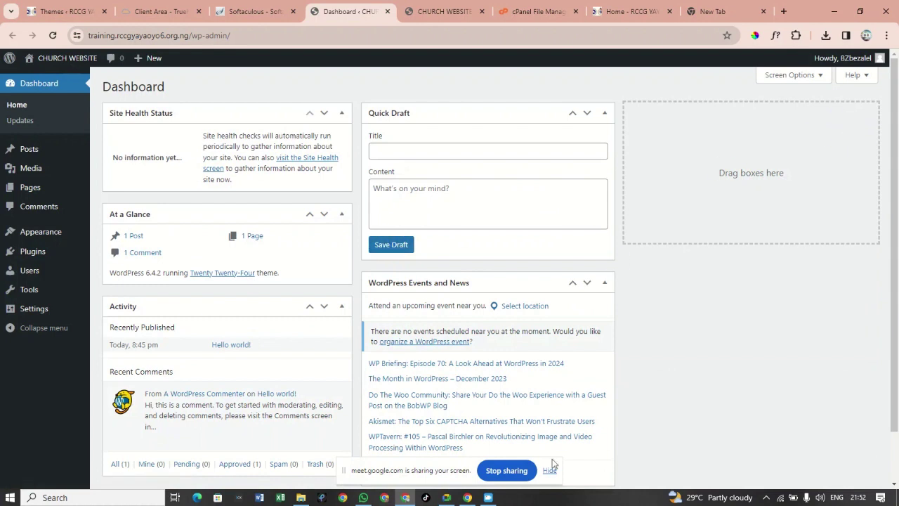
# Hide the Quick Draft, Activity, At a Glance, Site Health Status and Events and News dashboard boxes.
pyautogui.click(808, 76)
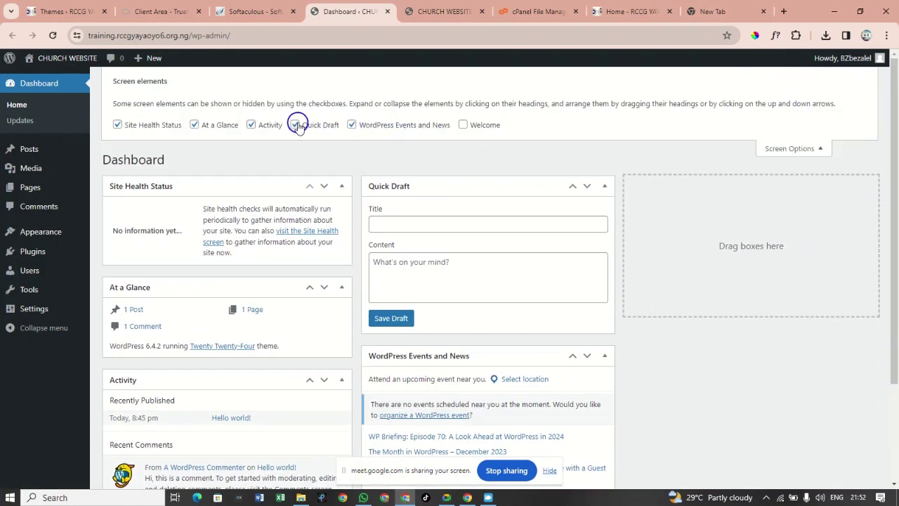
pyautogui.click(302, 129)
pyautogui.click(252, 125)
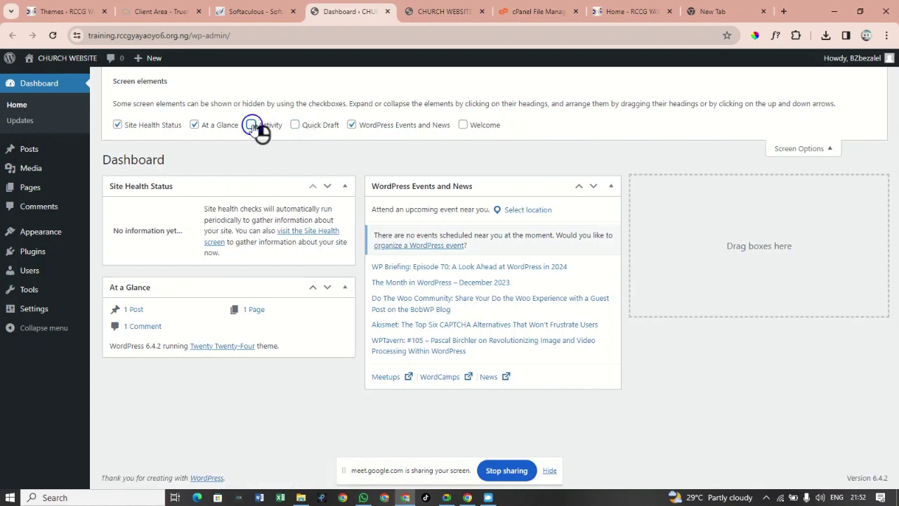
pyautogui.click(199, 127)
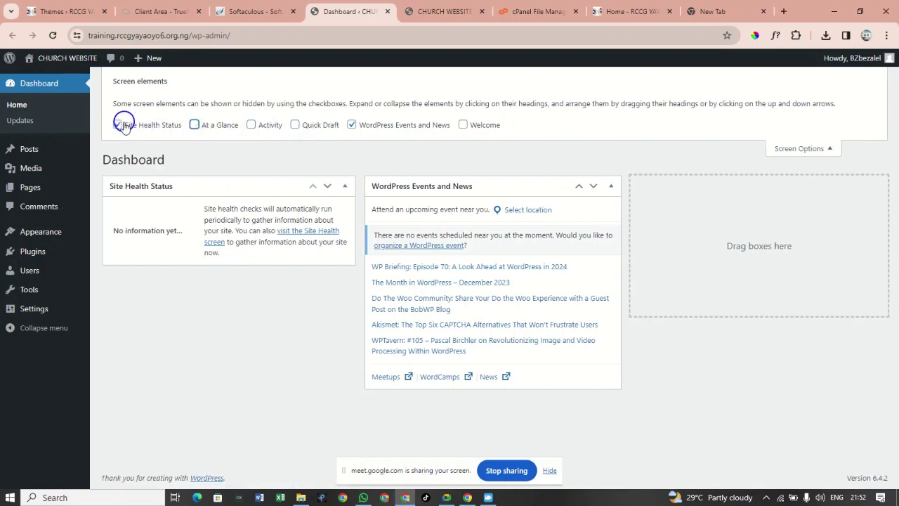
pyautogui.click(122, 124)
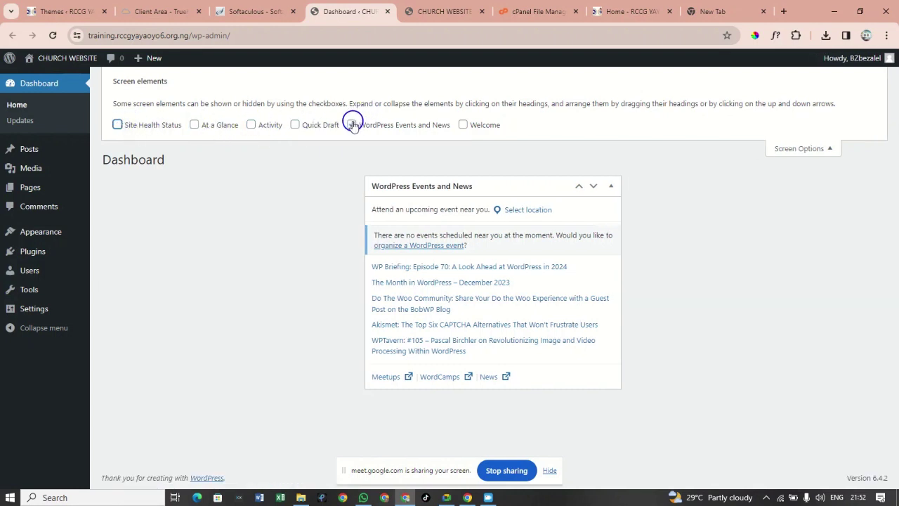
pyautogui.click(352, 124)
pyautogui.click(799, 148)
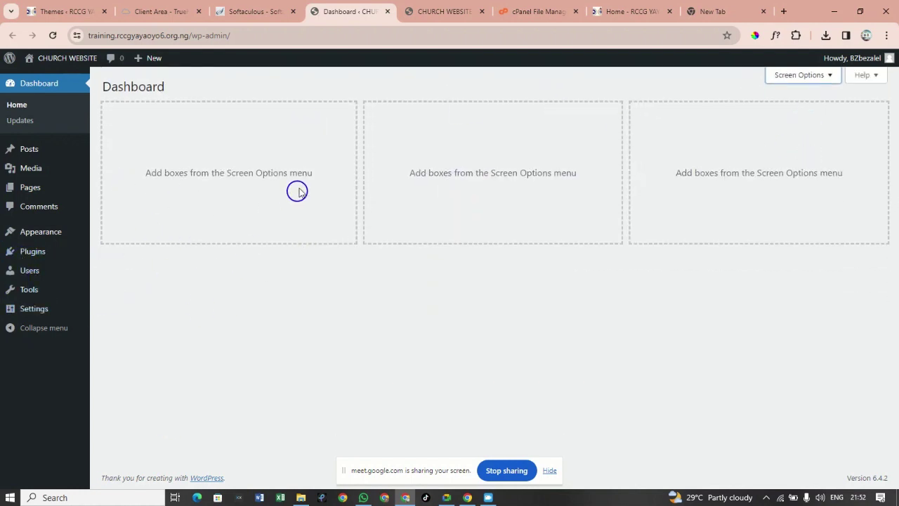
# Go to the General Settings page from the admin sidebar's Settings menu.
pyautogui.moveTo(44, 304)
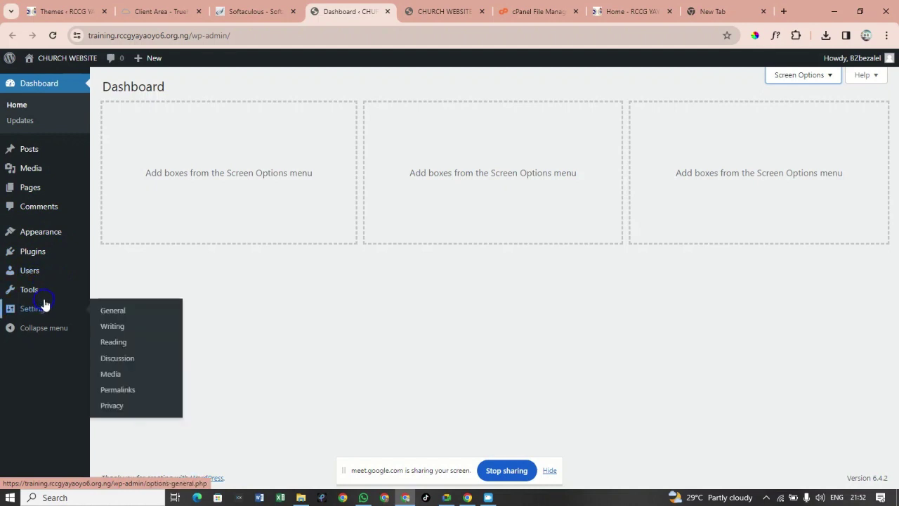
pyautogui.moveTo(51, 235)
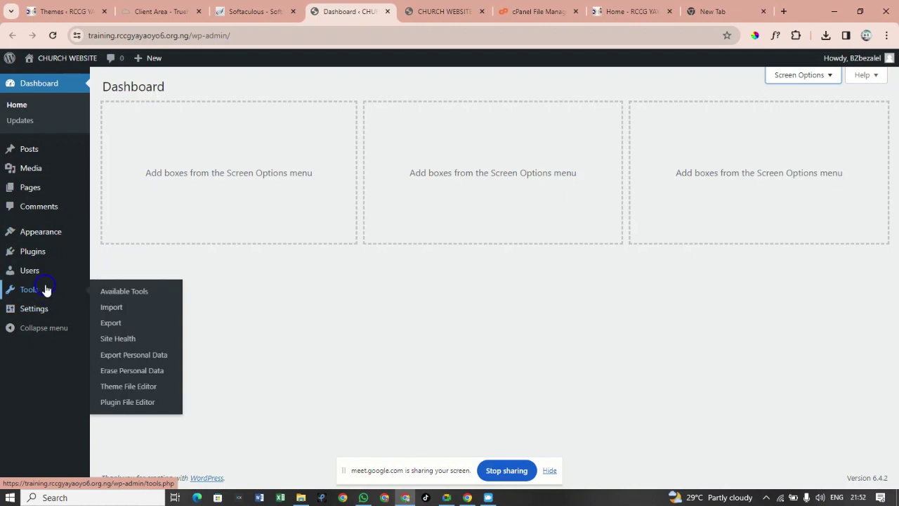
pyautogui.moveTo(40, 272)
pyautogui.moveTo(35, 248)
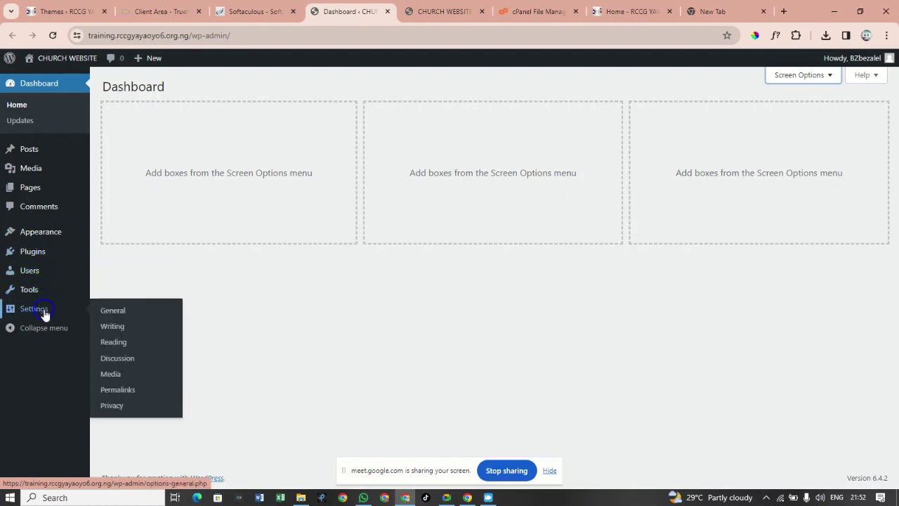
pyautogui.click(124, 343)
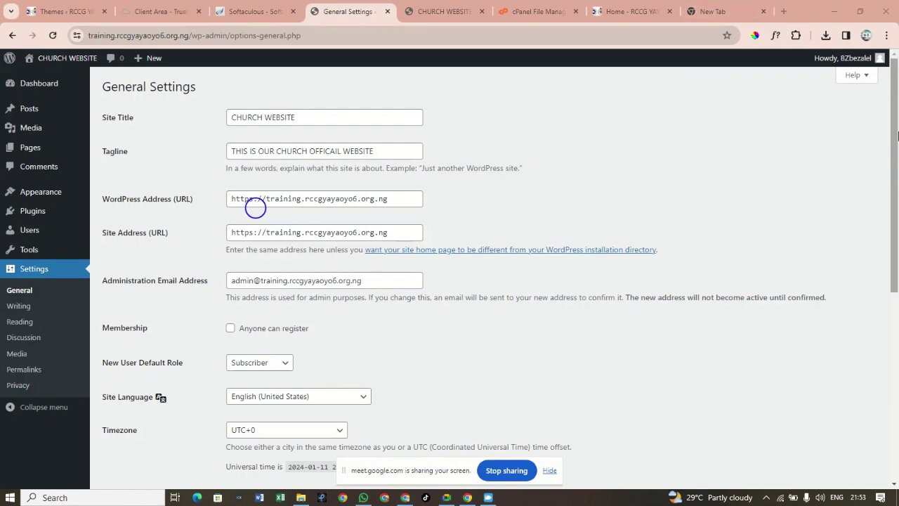
# Turn on 'Anyone can register' in General Settings and save the changes.
pyautogui.scroll(-4, 894, 96)
pyautogui.scroll(5, 895, 97)
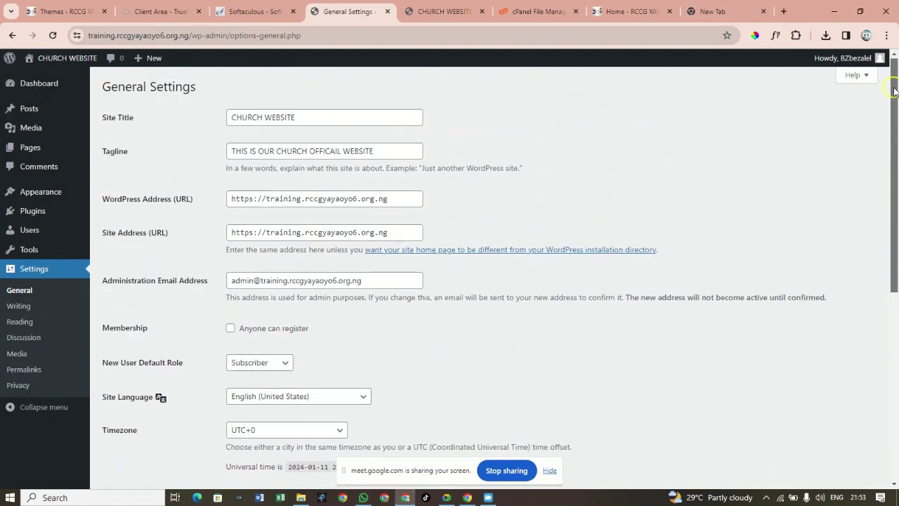
pyautogui.click(383, 231)
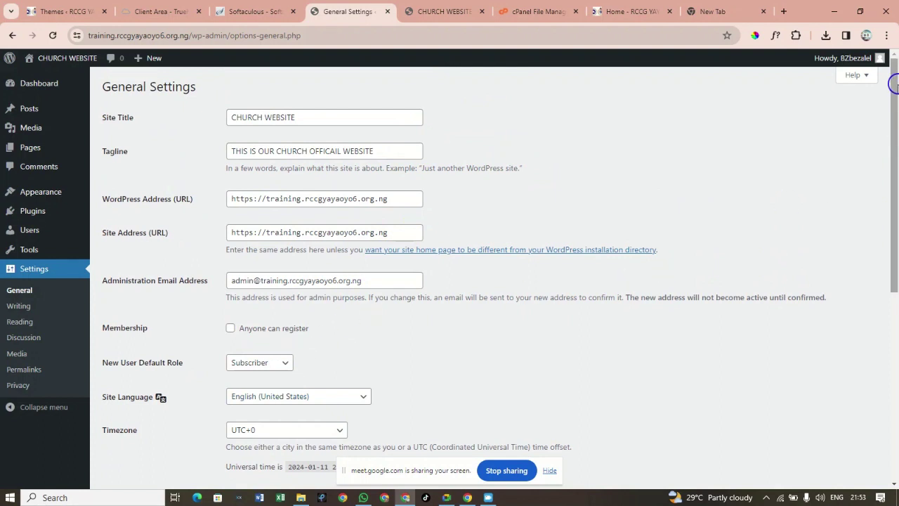
pyautogui.moveTo(894, 89); pyautogui.dragTo(893, 151)
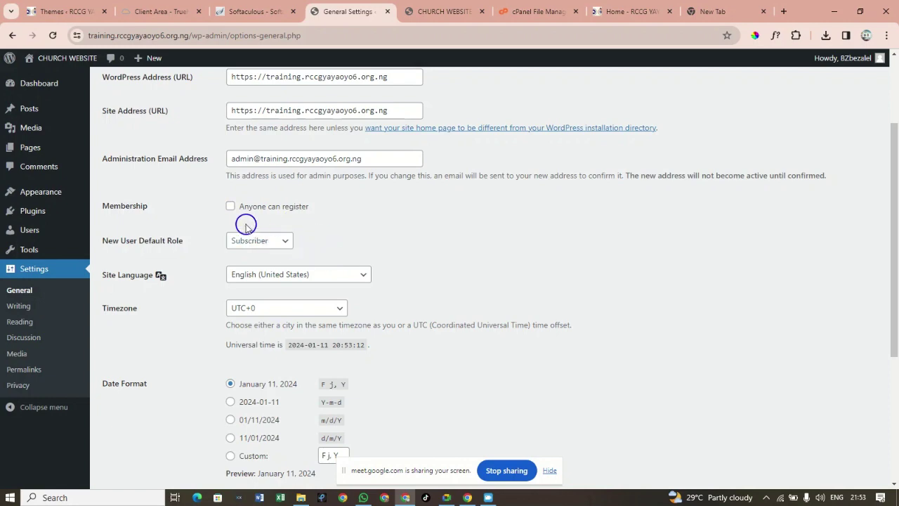
pyautogui.click(231, 208)
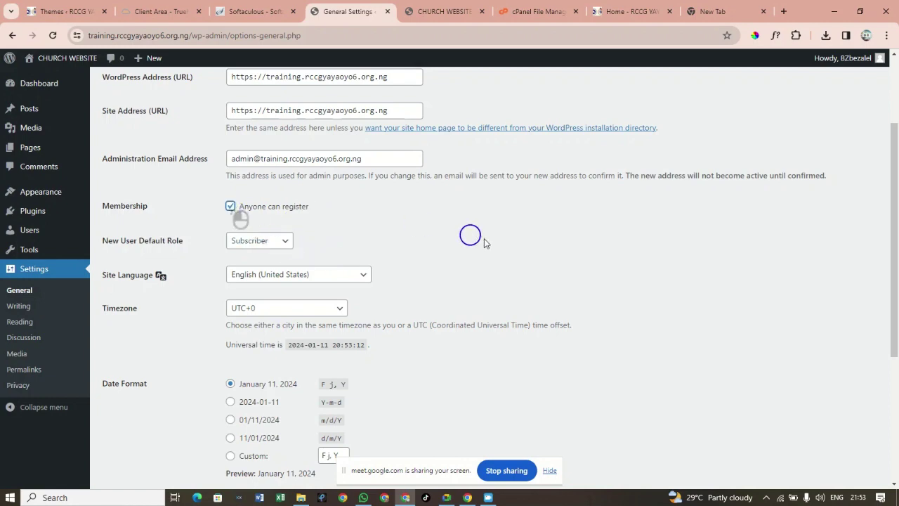
pyautogui.moveTo(894, 203); pyautogui.dragTo(896, 324)
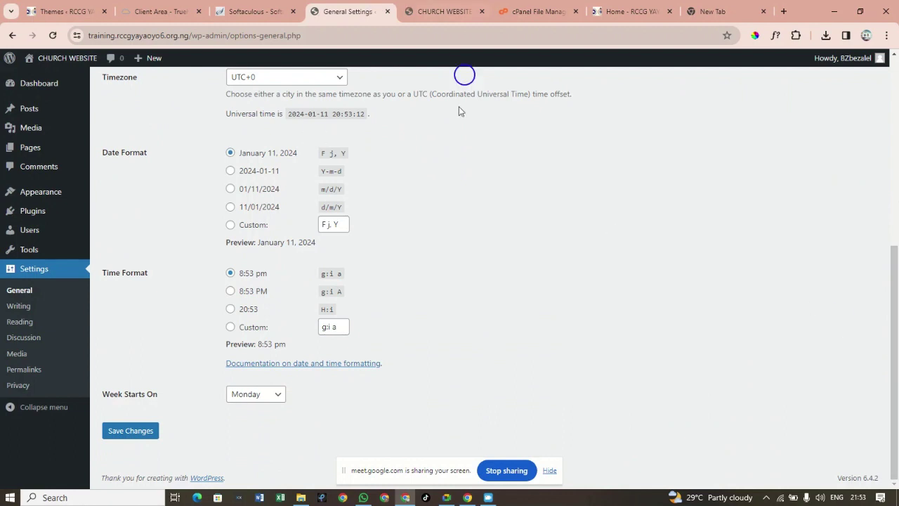
pyautogui.click(132, 433)
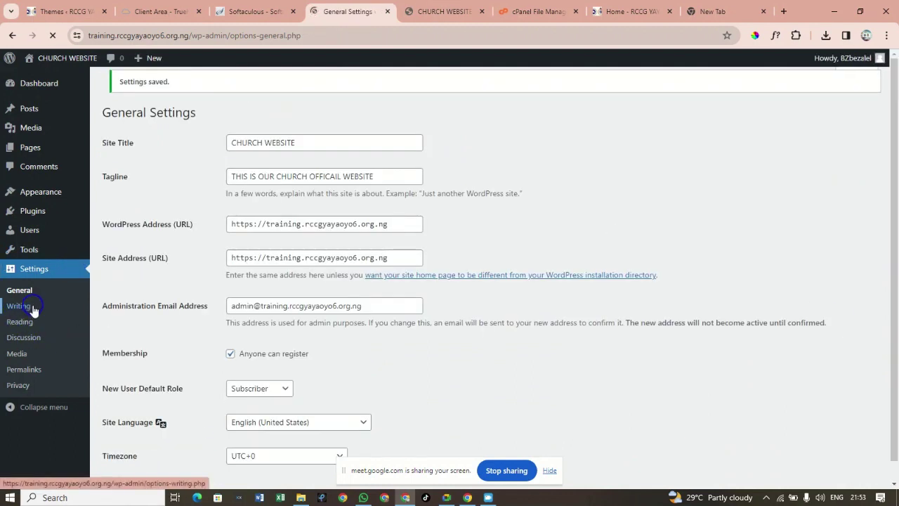
# Scroll through the Writing Settings page, leaving all its default options unchanged.
pyautogui.click(33, 309)
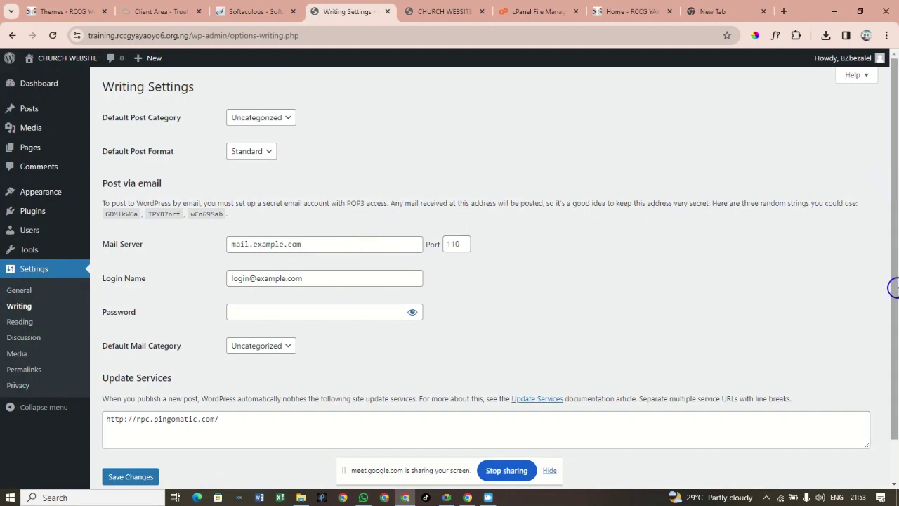
pyautogui.moveTo(894, 288); pyautogui.dragTo(893, 324)
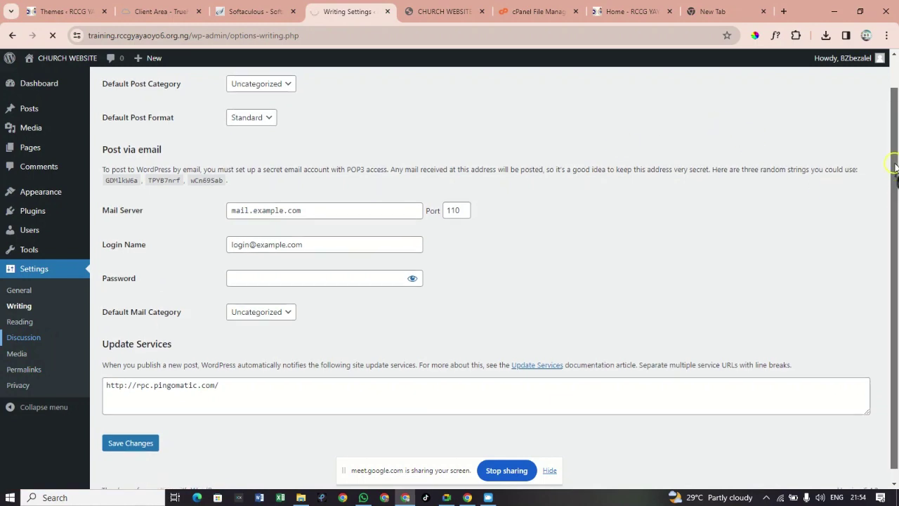
pyautogui.scroll(1, 893, 204)
pyautogui.scroll(-1, 894, 211)
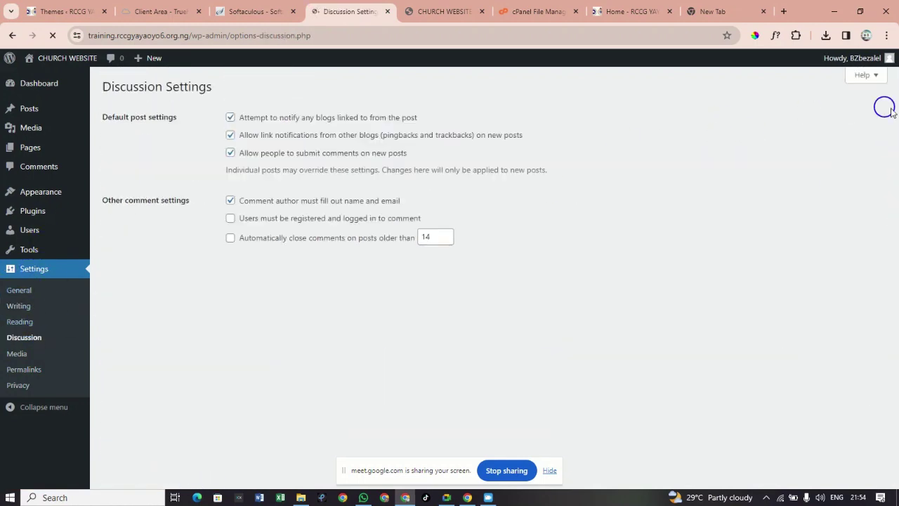
# Review the Discussion Settings: 5-level threaded comments and moderation for 2+ links.
pyautogui.moveTo(893, 126); pyautogui.dragTo(894, 145)
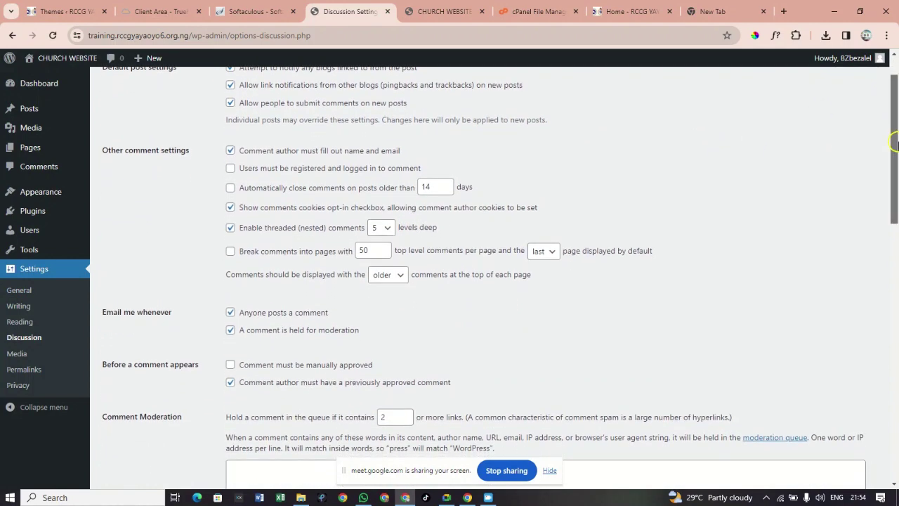
pyautogui.scroll(1, 596, 227)
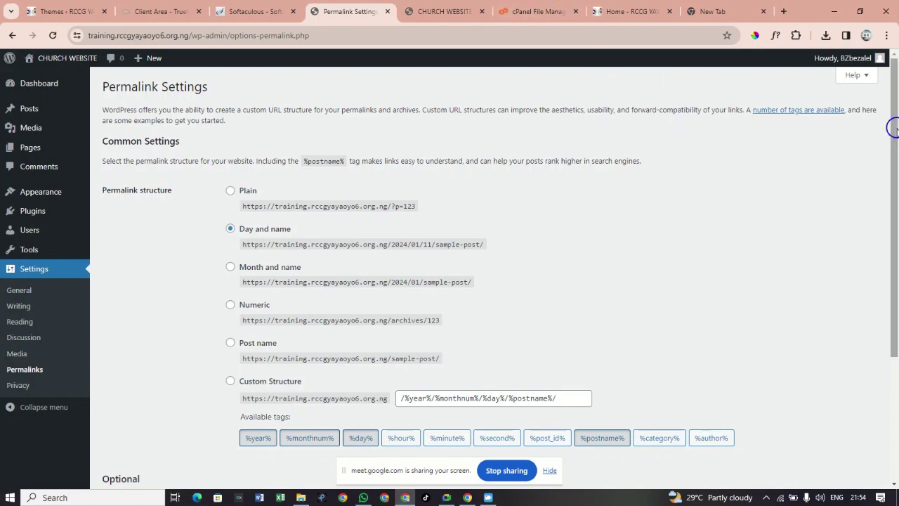
# Switch permalinks to the Post name structure /%postname%/ and save the change.
pyautogui.moveTo(893, 73); pyautogui.dragTo(895, 228)
pyautogui.scroll(2, 896, 229)
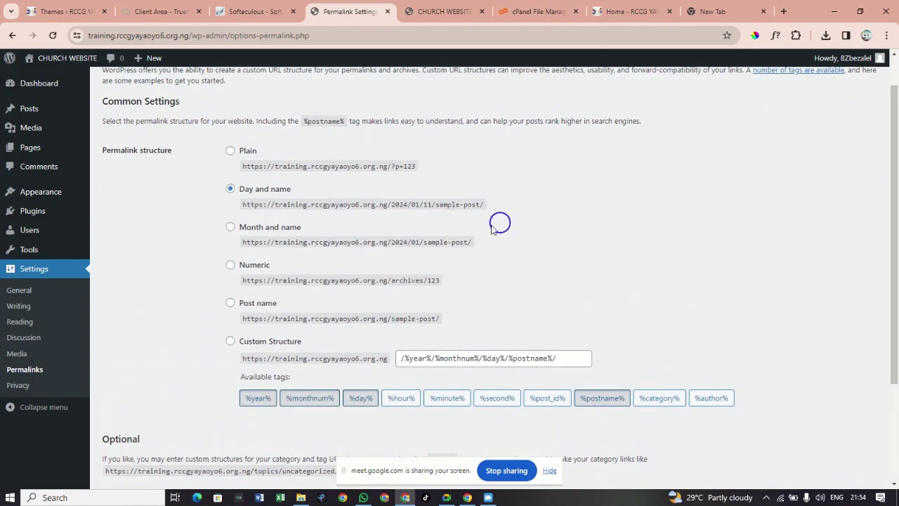
pyautogui.moveTo(897, 156); pyautogui.dragTo(893, 198)
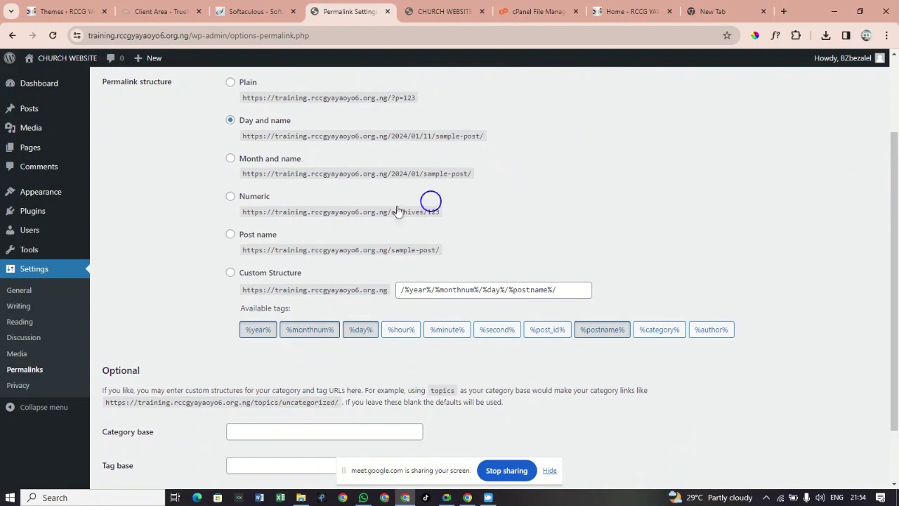
pyautogui.click(232, 236)
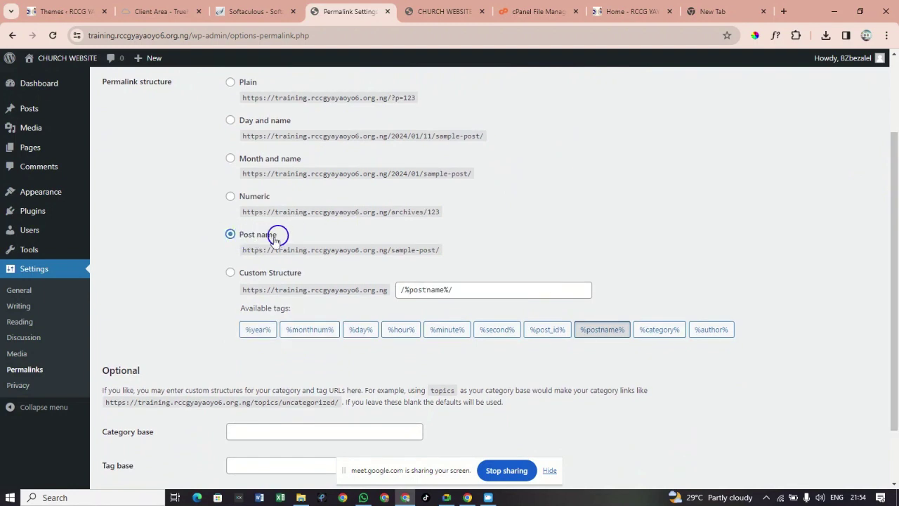
pyautogui.moveTo(894, 198); pyautogui.dragTo(893, 271)
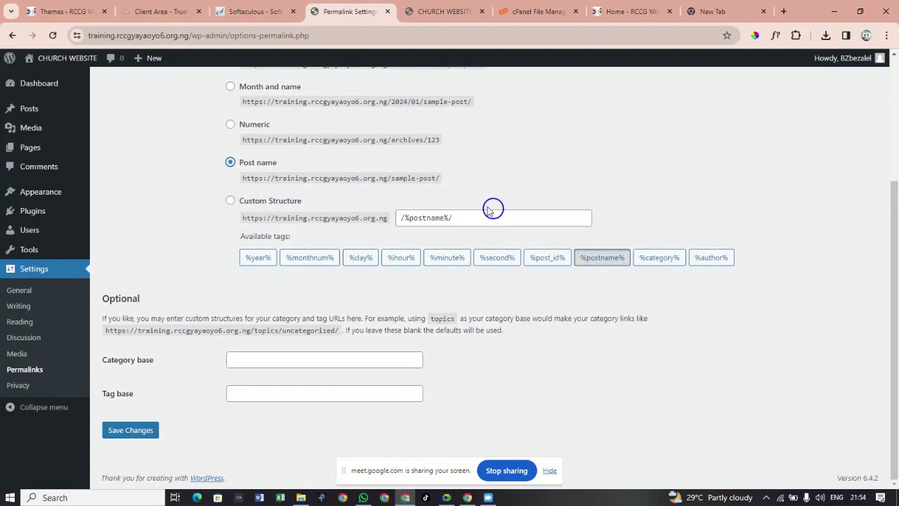
pyautogui.moveTo(894, 211); pyautogui.dragTo(894, 156)
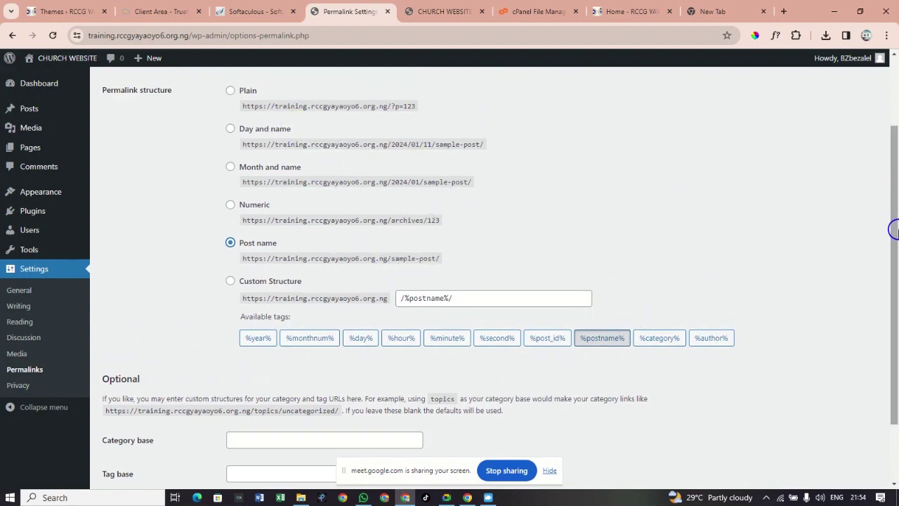
pyautogui.moveTo(893, 263); pyautogui.dragTo(894, 318)
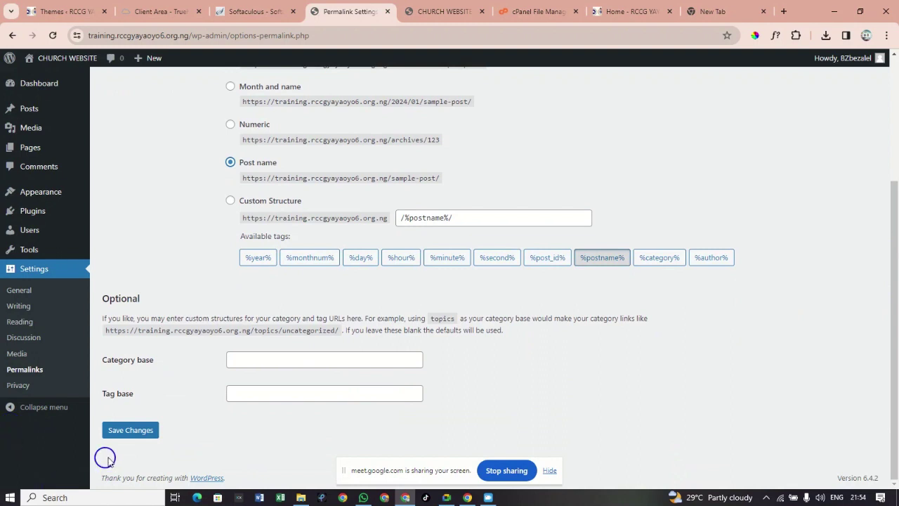
pyautogui.click(127, 436)
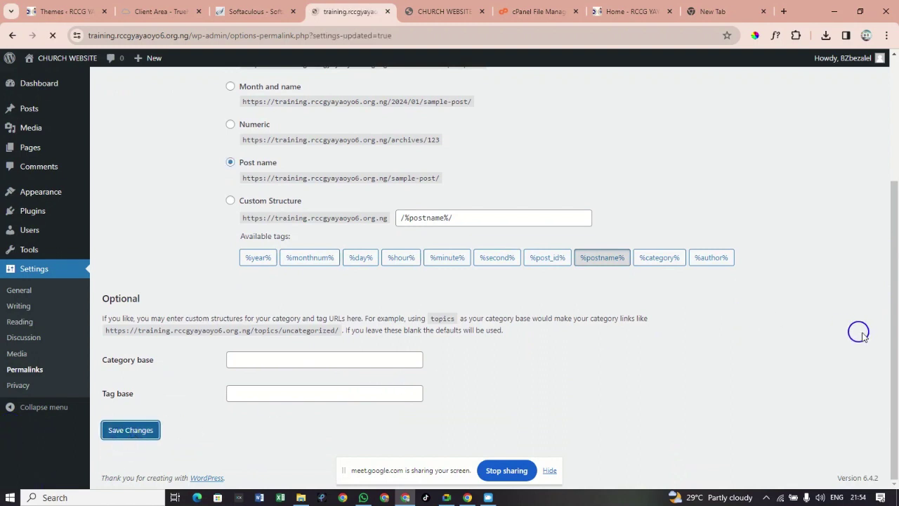
pyautogui.scroll(3, 894, 223)
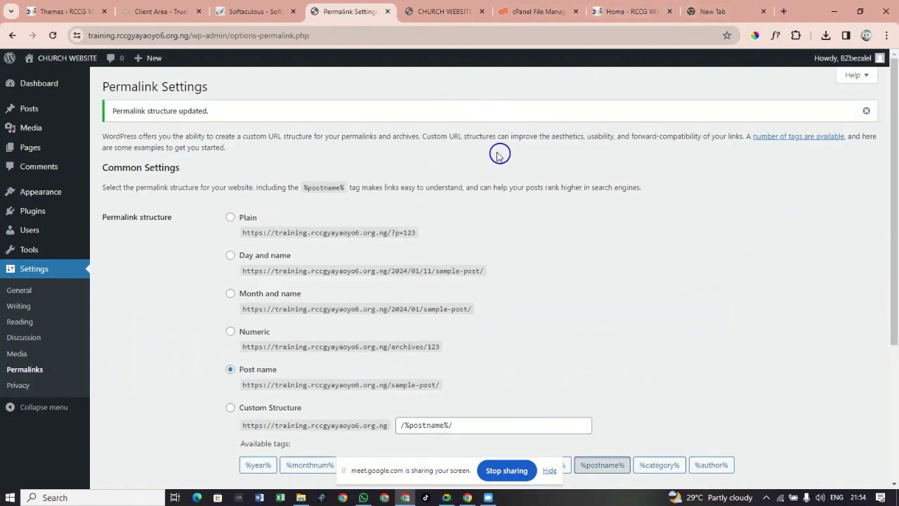
# Load bzbezalel.com/training in the new tab, then return to the Permalink Settings tab.
pyautogui.click(717, 12)
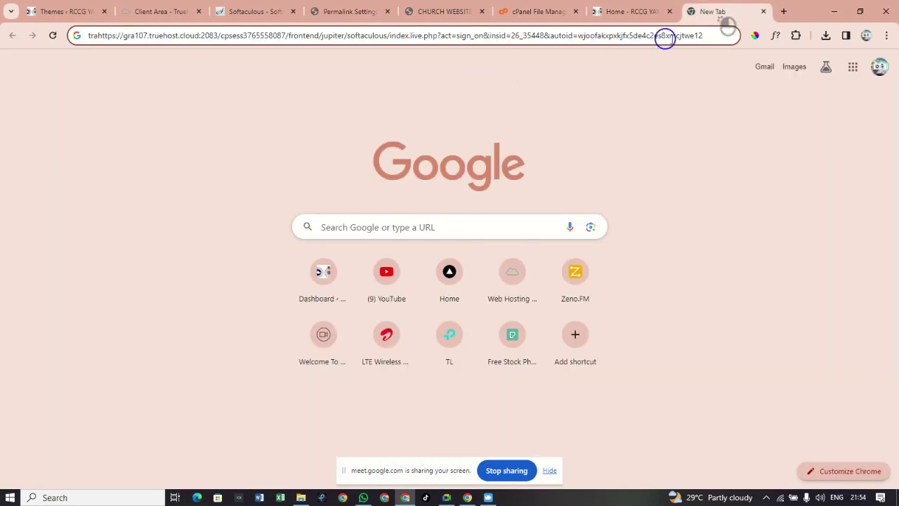
pyautogui.press('BackSpace')
pyautogui.press('BackSpace')
pyautogui.press('BackSpace')
pyautogui.press('BackSpace')
pyautogui.press('BackSpace')
pyautogui.press('BackSpace')
pyautogui.press('BackSpace')
pyautogui.press('BackSpace')
pyautogui.press('BackSpace')
pyautogui.press('BackSpace')
pyautogui.press('BackSpace')
pyautogui.press('BackSpace')
pyautogui.press('BackSpace')
pyautogui.press('BackSpace')
pyautogui.press('BackSpace')
pyautogui.press('BackSpace')
pyautogui.press('BackSpace')
pyautogui.press('BackSpace')
pyautogui.press('BackSpace')
pyautogui.press('BackSpace')
pyautogui.press('BackSpace')
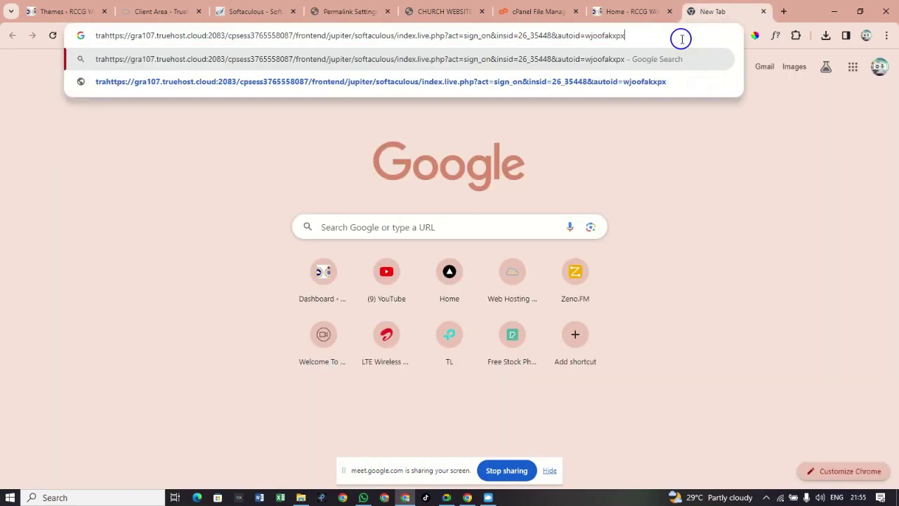
pyautogui.press('BackSpace')
pyautogui.press('BackSpace')
pyautogui.press('BackSpace')
pyautogui.press('BackSpace')
pyautogui.press('BackSpace')
pyautogui.press('BackSpace')
pyautogui.press('BackSpace')
pyautogui.press('BackSpace')
pyautogui.press('BackSpace')
pyautogui.press('BackSpace')
pyautogui.press('BackSpace')
pyautogui.press('BackSpace')
pyautogui.press('BackSpace')
pyautogui.press('BackSpace')
pyautogui.press('BackSpace')
pyautogui.press('BackSpace')
pyautogui.press('BackSpace')
pyautogui.press('BackSpace')
pyautogui.press('BackSpace')
pyautogui.press('BackSpace')
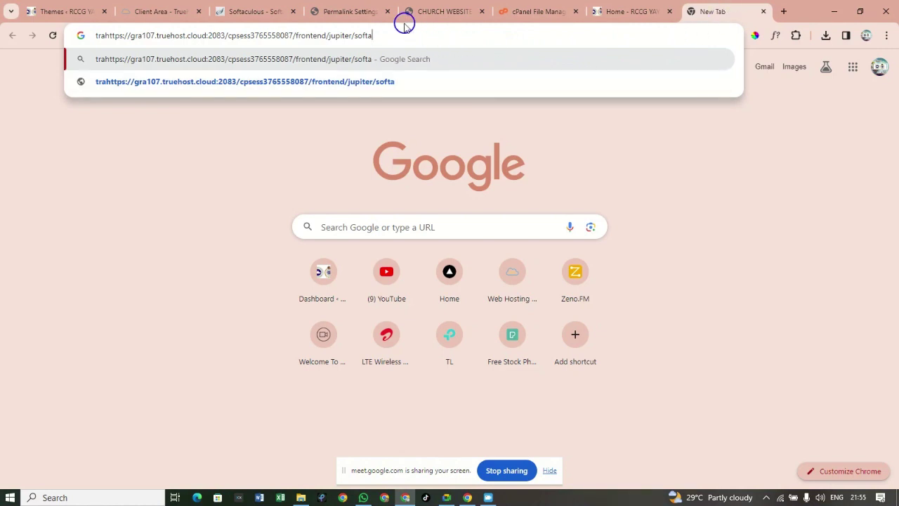
pyautogui.moveTo(411, 38); pyautogui.dragTo(1, 44)
pyautogui.press('BackSpace')
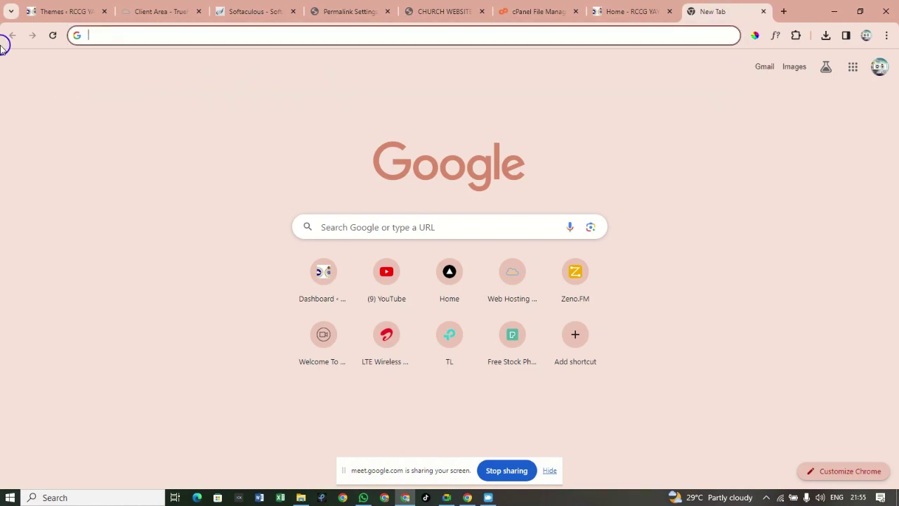
pyautogui.write('bz')
pyautogui.press('BackSpace')
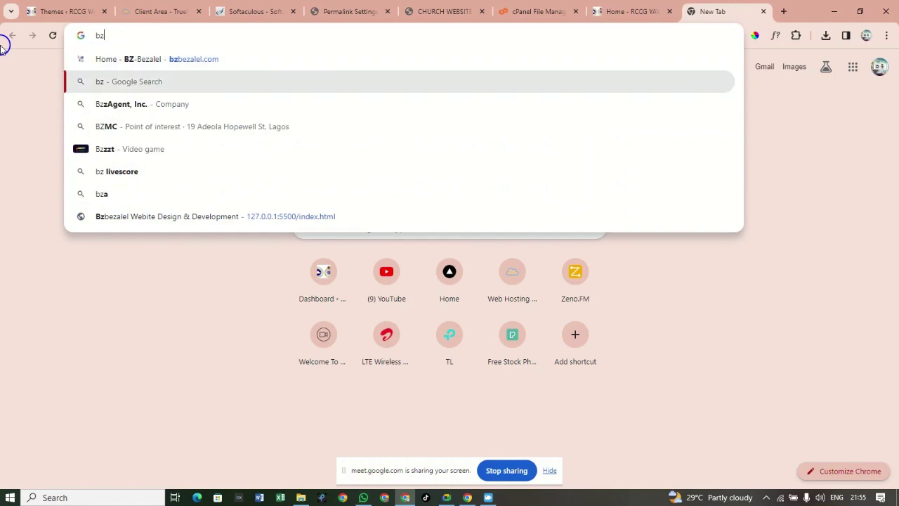
pyautogui.press('BackSpace')
pyautogui.write('zalel.com')
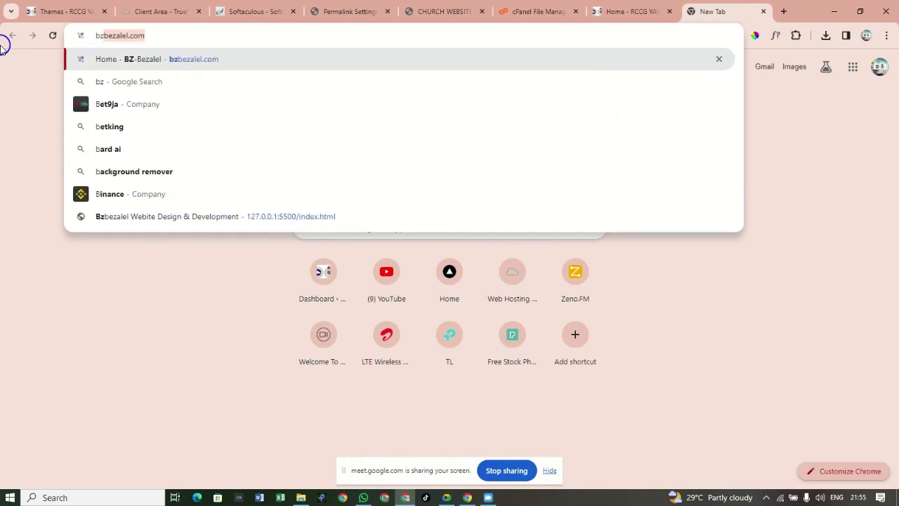
pyautogui.press('Right')
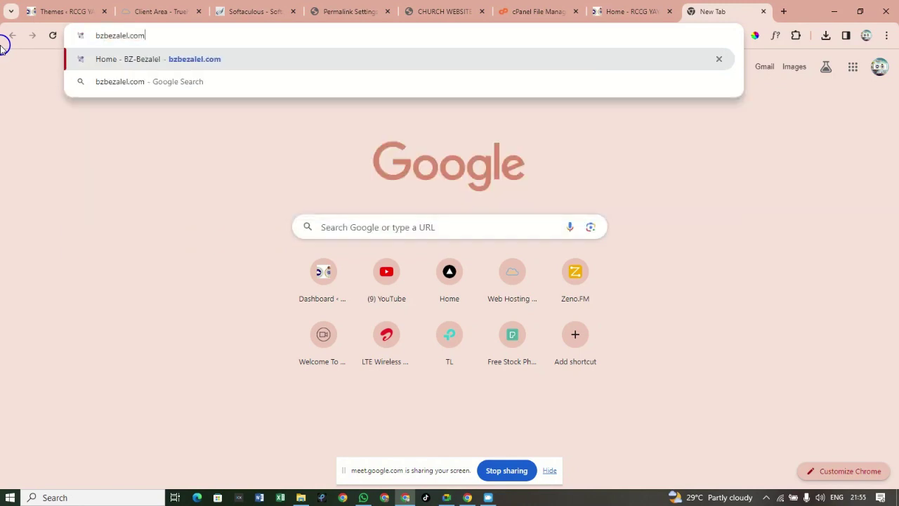
pyautogui.write('/training')
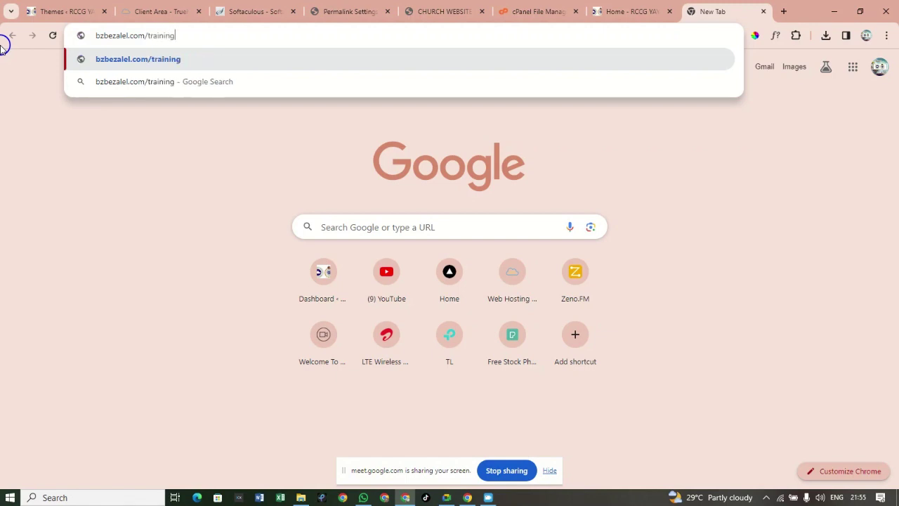
pyautogui.press('Return')
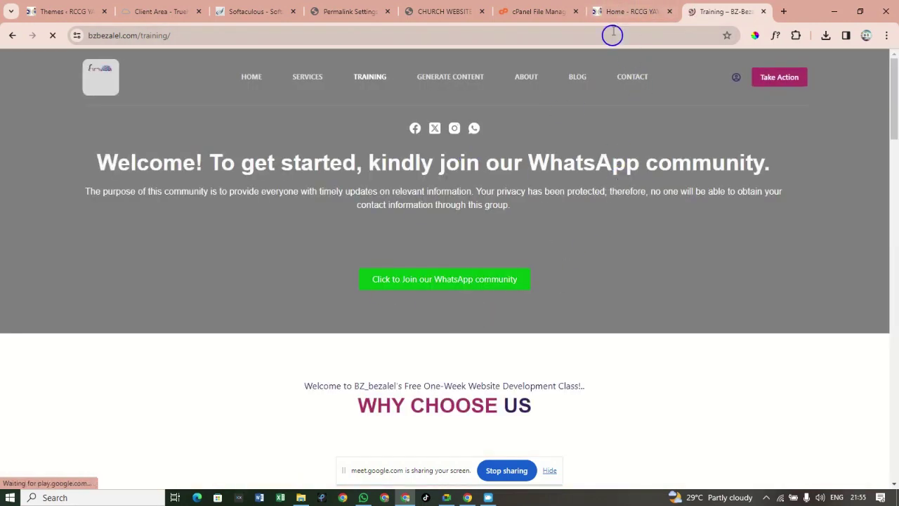
pyautogui.click(357, 11)
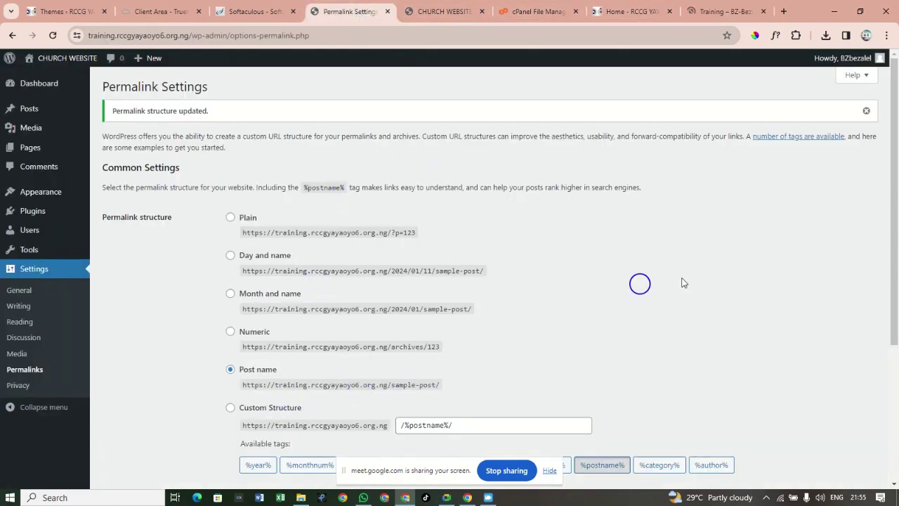
# Re-save the Post name permalinks and view the still-empty Media Library.
pyautogui.moveTo(893, 168); pyautogui.dragTo(894, 314)
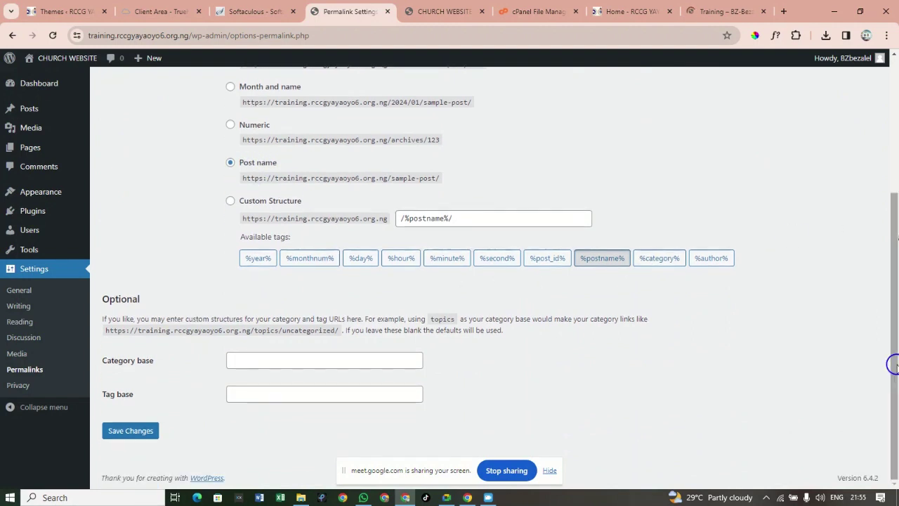
pyautogui.click(137, 430)
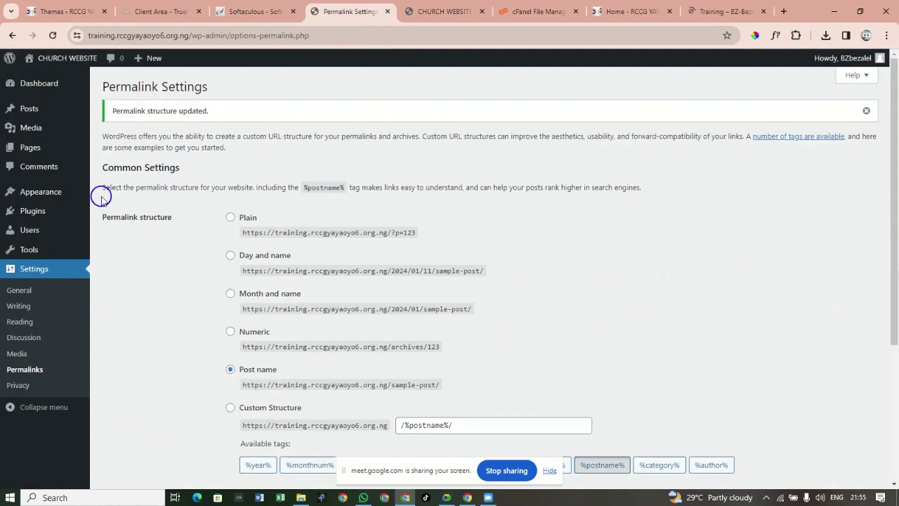
pyautogui.moveTo(48, 137)
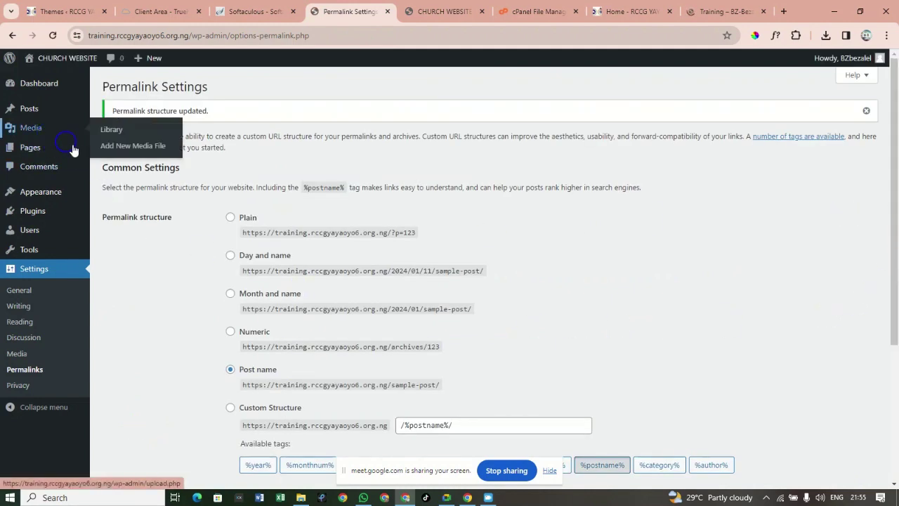
pyautogui.click(54, 134)
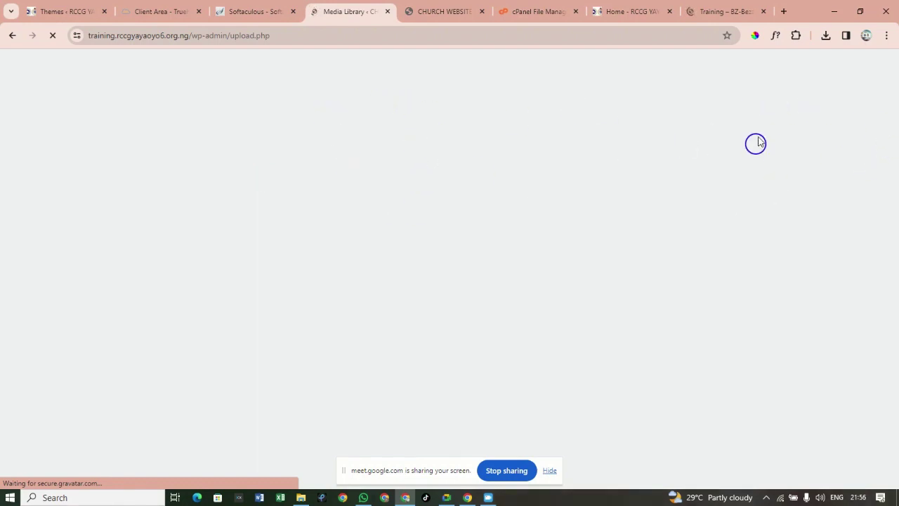
pyautogui.click(715, 17)
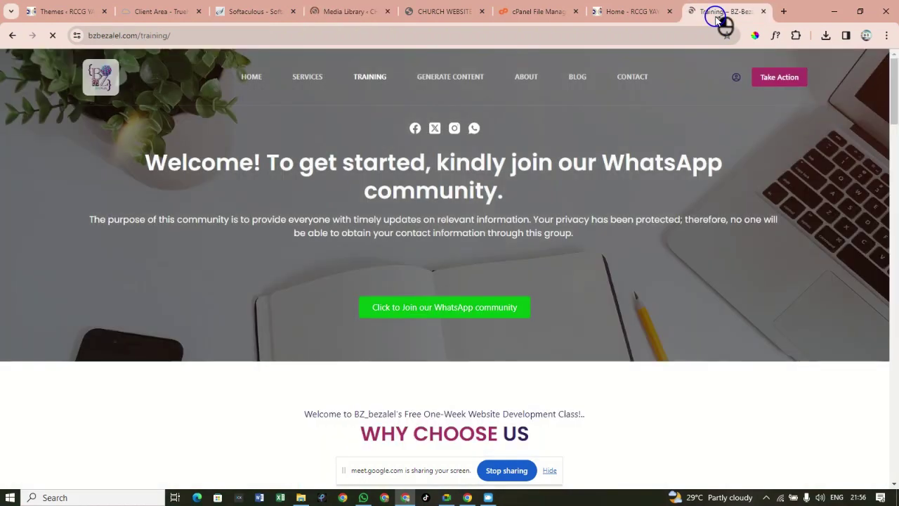
pyautogui.click(334, 12)
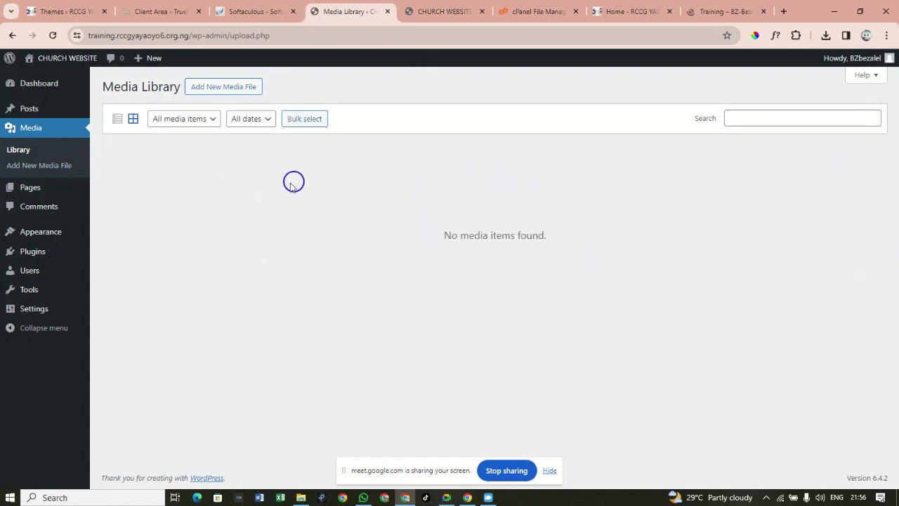
pyautogui.moveTo(50, 197)
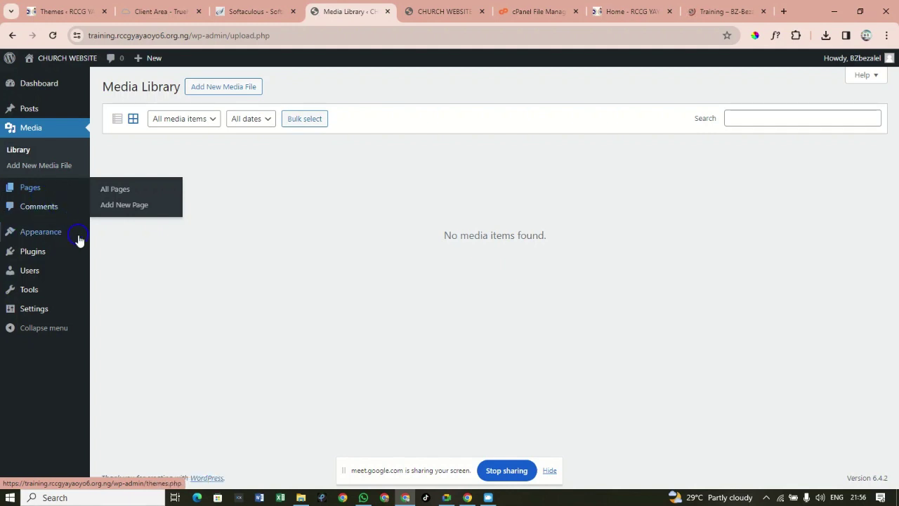
# Move the Privacy Policy and Sample Page pages to the Trash.
pyautogui.click(45, 193)
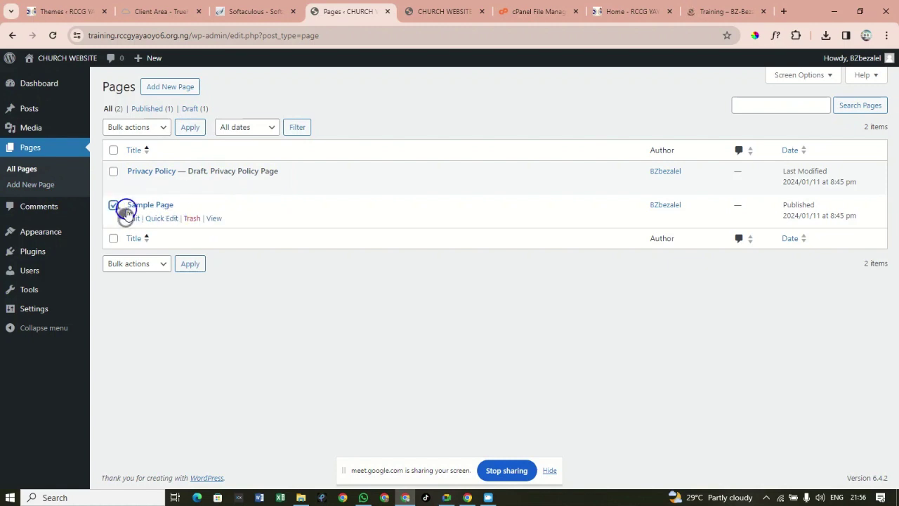
pyautogui.click(113, 172)
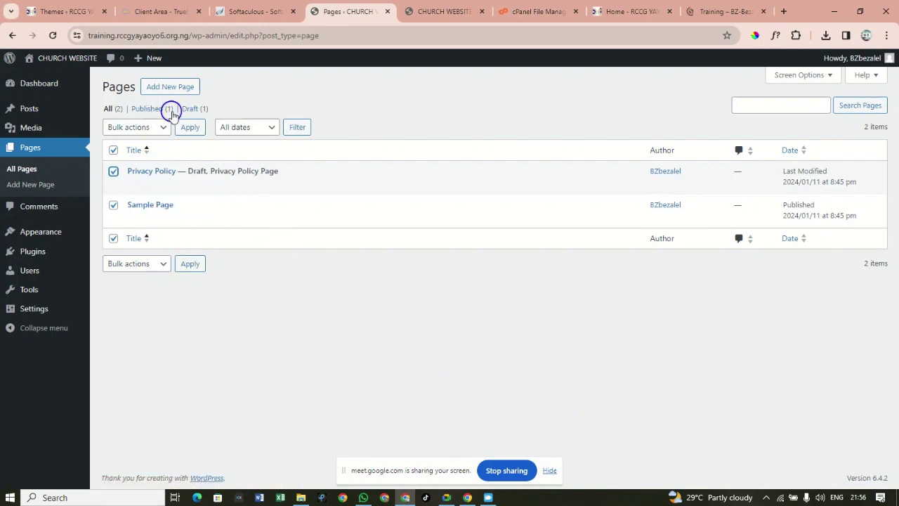
pyautogui.click(148, 130)
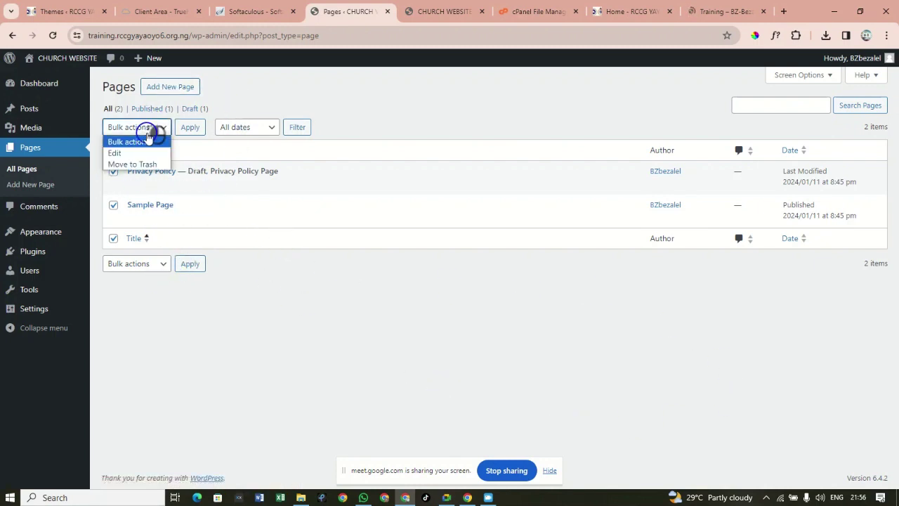
pyautogui.click(138, 164)
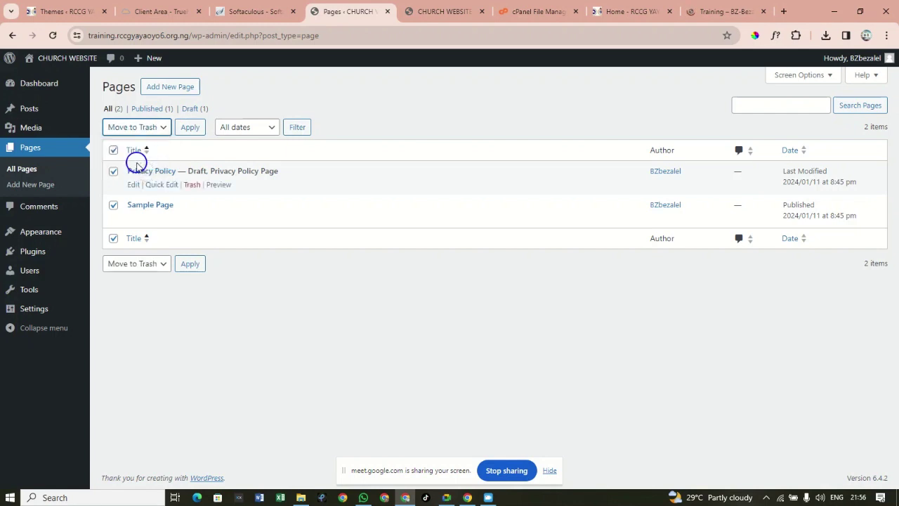
pyautogui.click(190, 264)
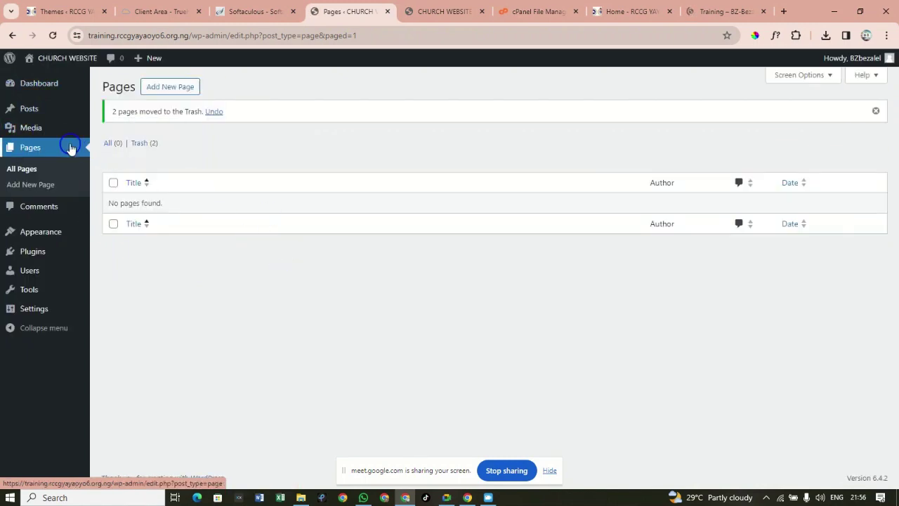
# Move the Hello world! post to the Trash.
pyautogui.click(51, 111)
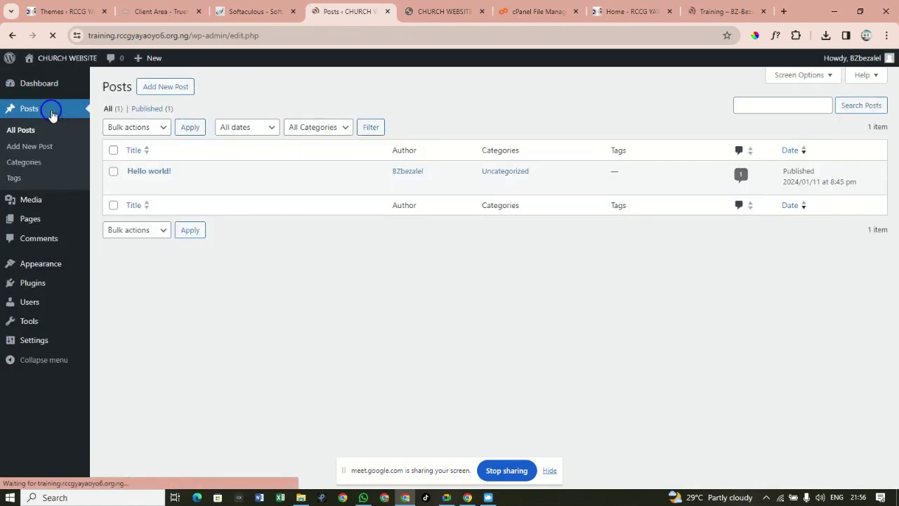
pyautogui.click(113, 172)
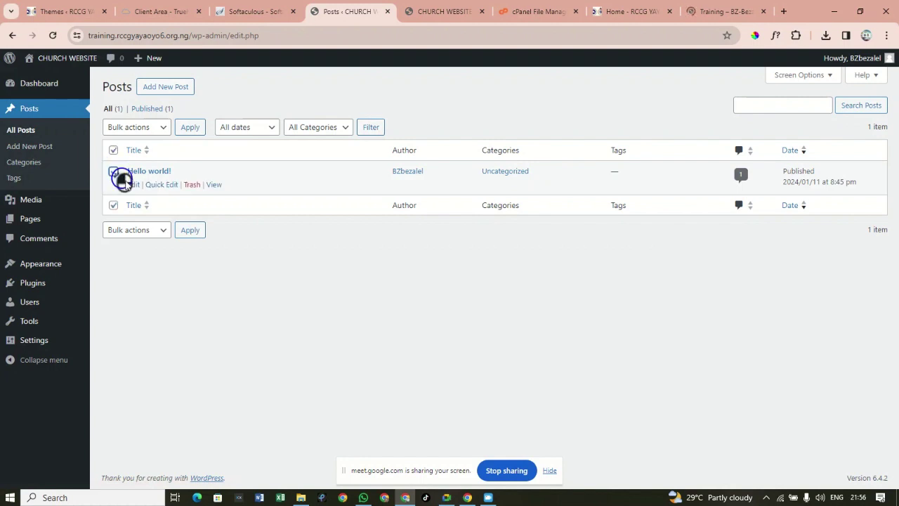
pyautogui.click(154, 228)
pyautogui.click(146, 268)
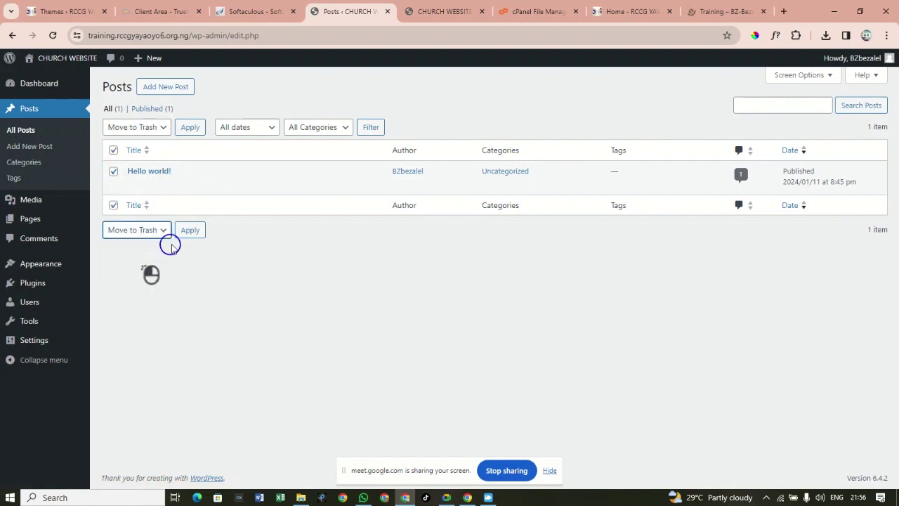
pyautogui.click(188, 232)
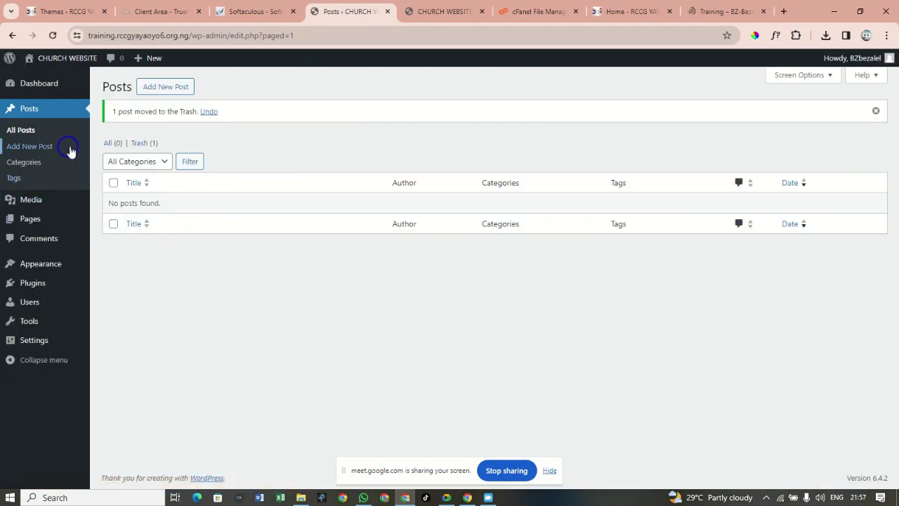
pyautogui.moveTo(73, 216)
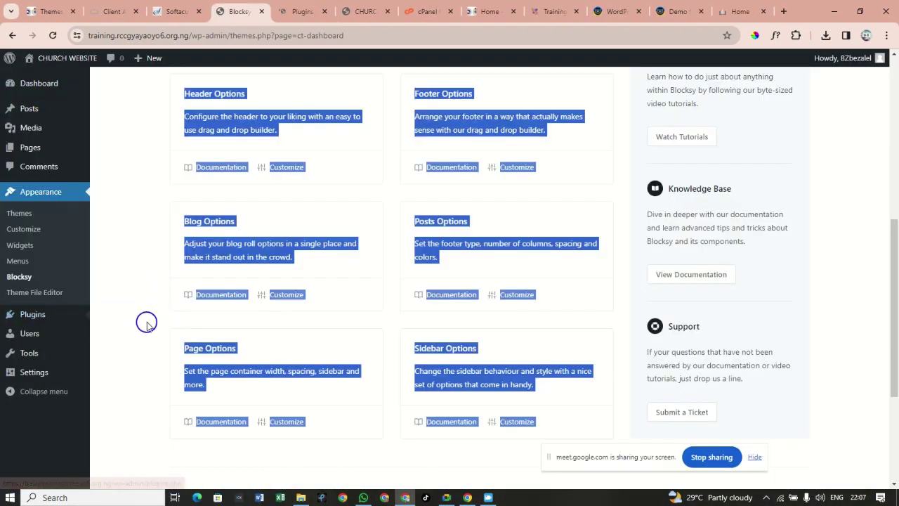
# Bulk-delete the Akismet Anti-spam and Hello Dolly plugins, confirming removal of their data.
pyautogui.click(297, 11)
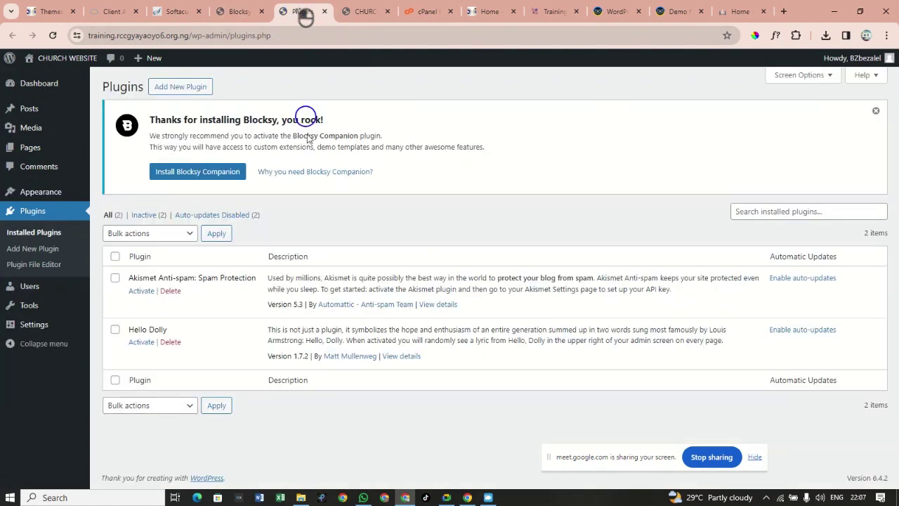
pyautogui.click(115, 278)
pyautogui.click(115, 330)
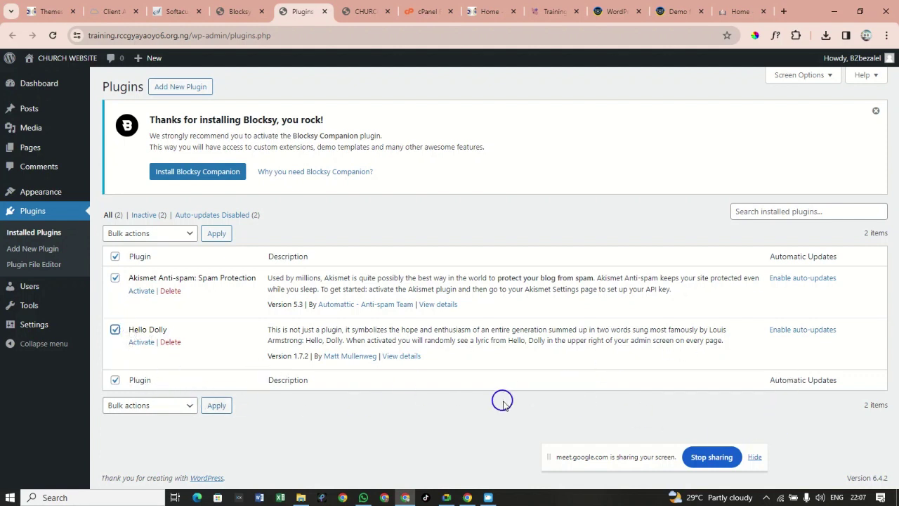
pyautogui.click(152, 232)
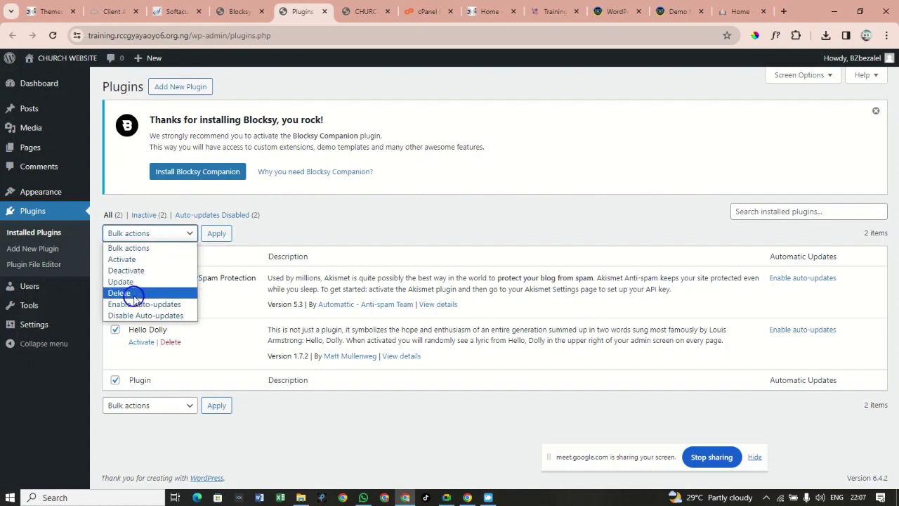
pyautogui.click(137, 294)
pyautogui.click(216, 237)
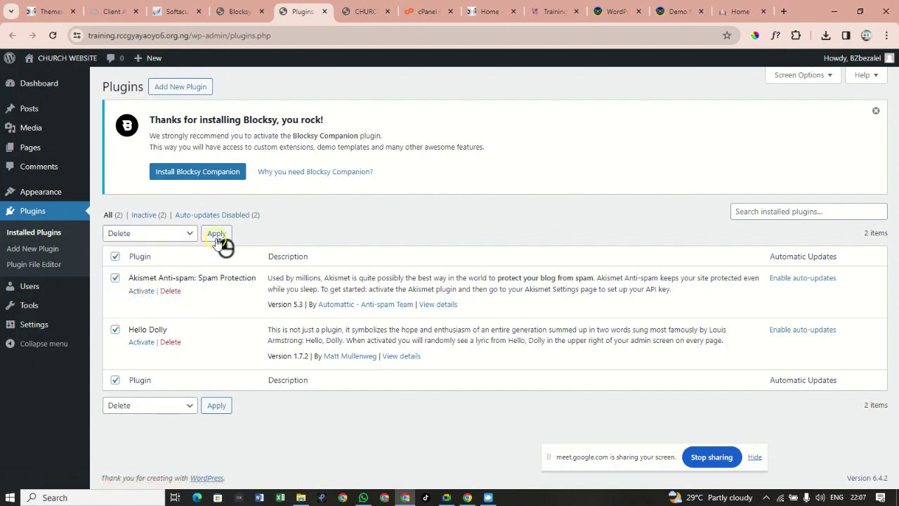
pyautogui.click(503, 120)
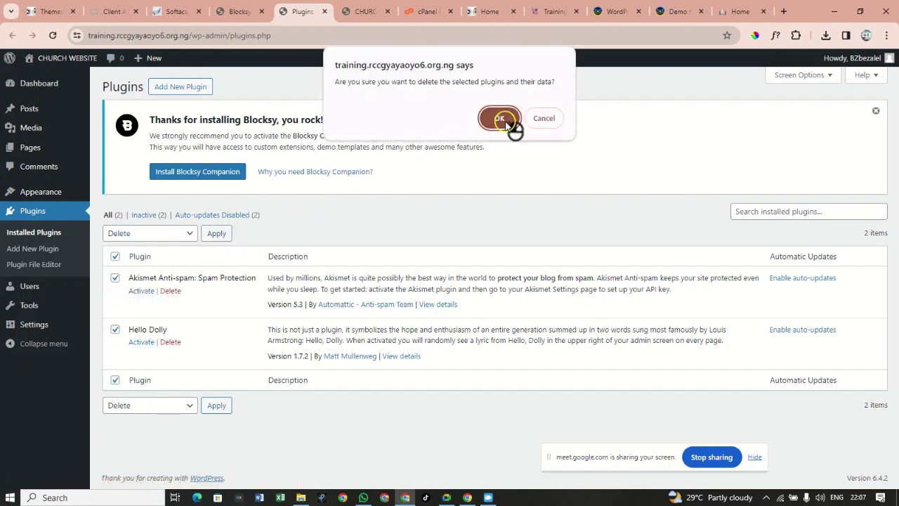